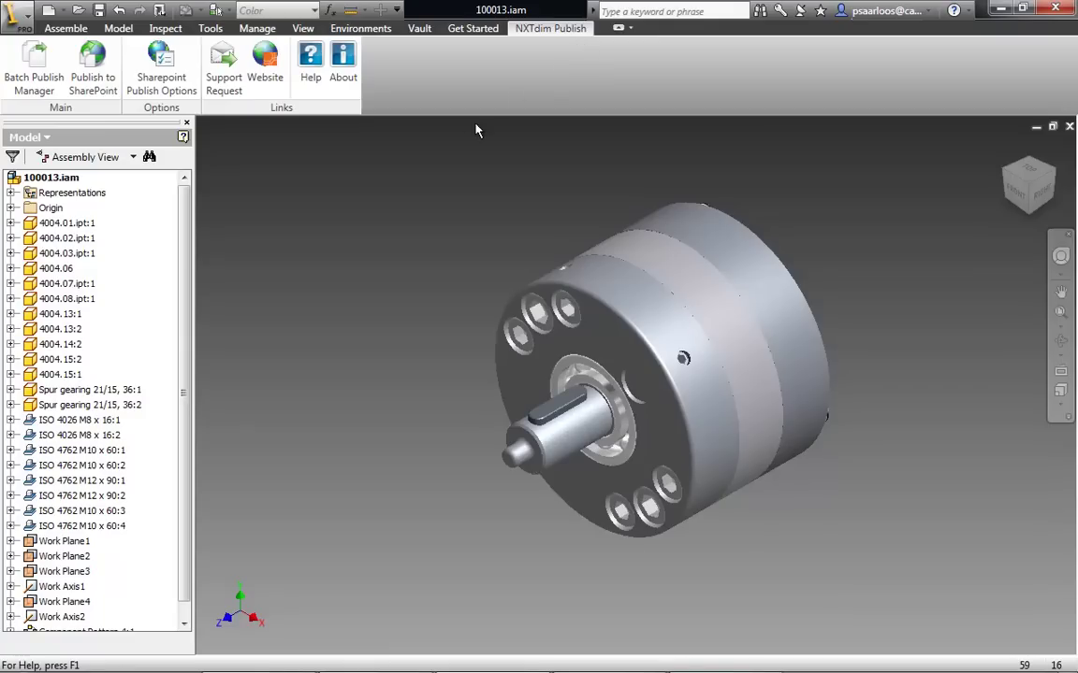
Launch the Batch Publish Manager from the NXTdim Publish tab for 100013.iam
left_click(56, 91)
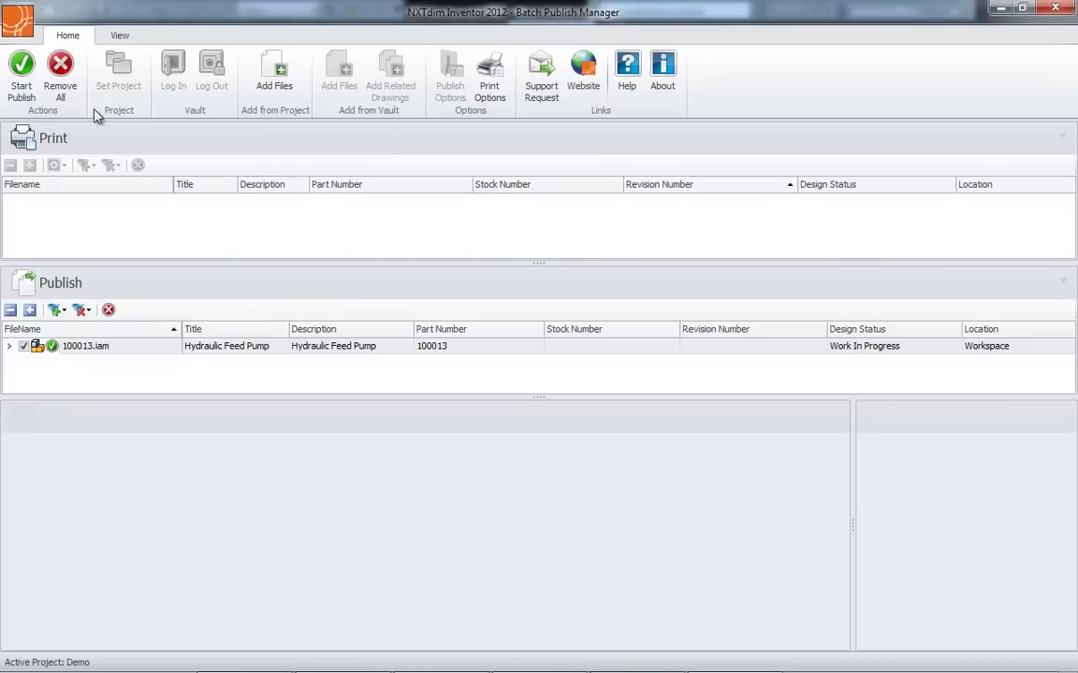
Remove 100013.iam from the Publish list with Remove All
left_click(61, 88)
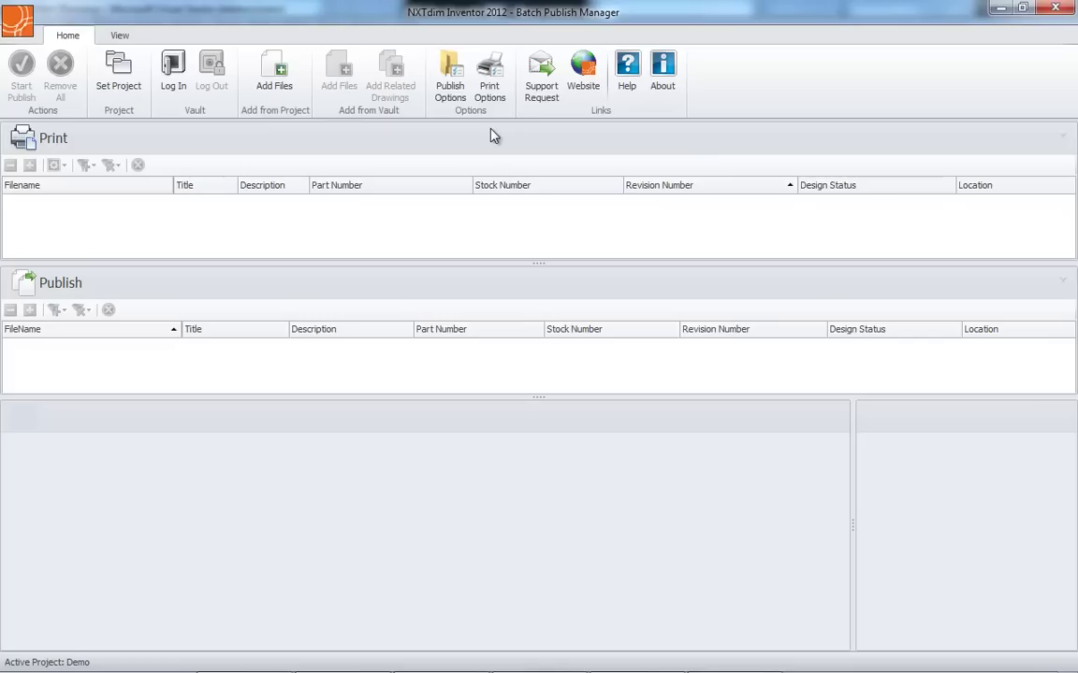
left_click(453, 94)
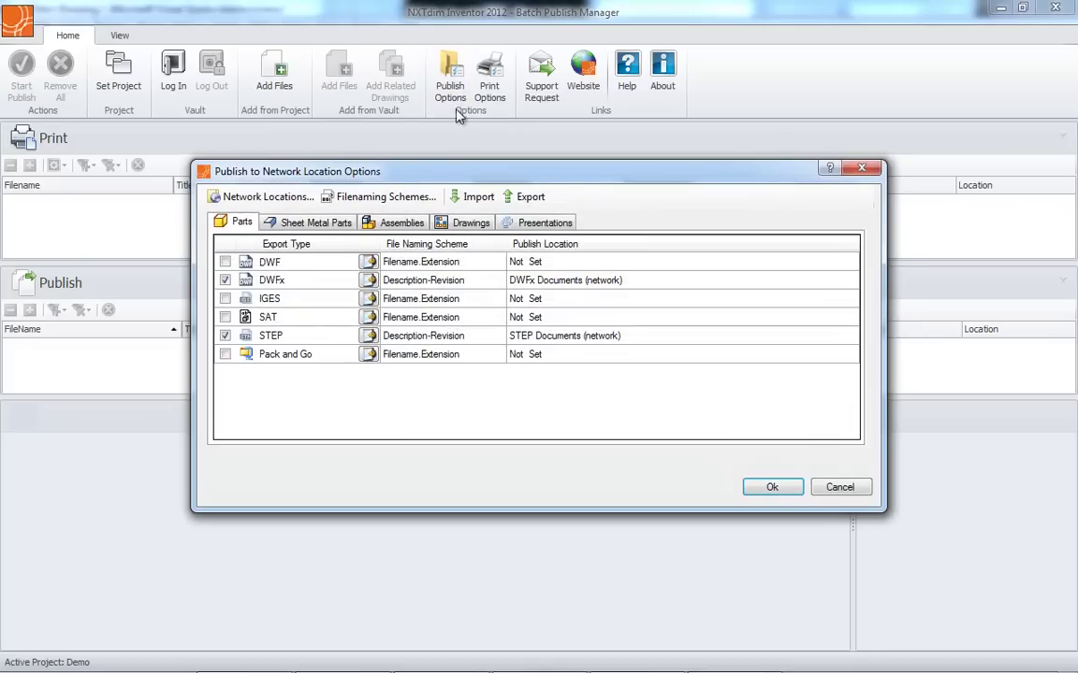
left_click(332, 229)
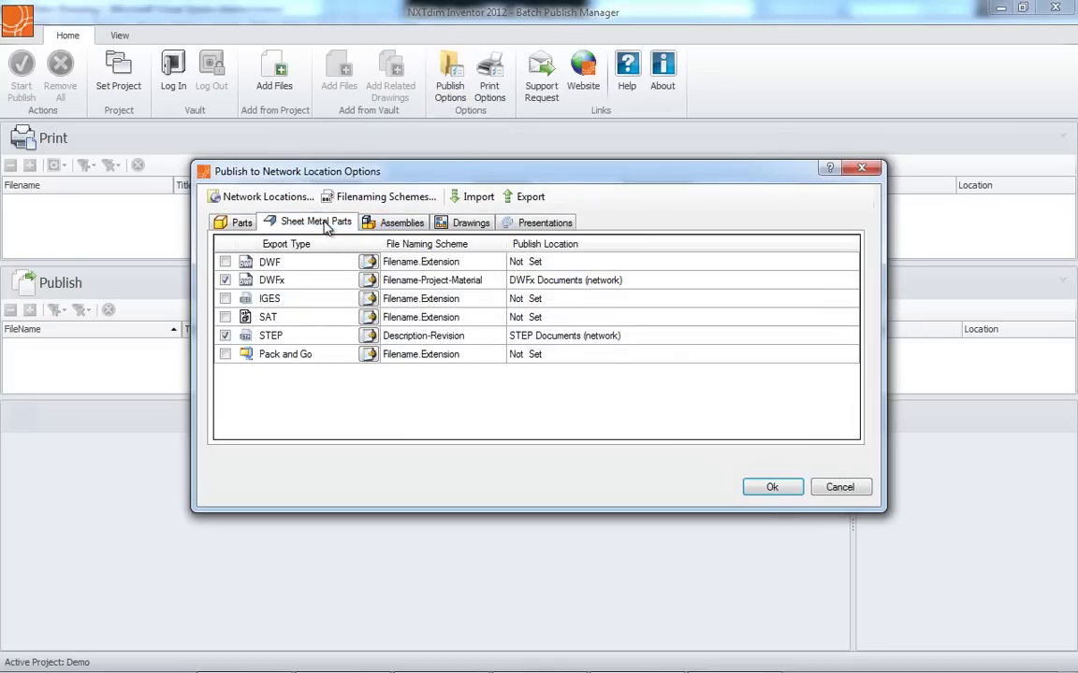
left_click(376, 224)
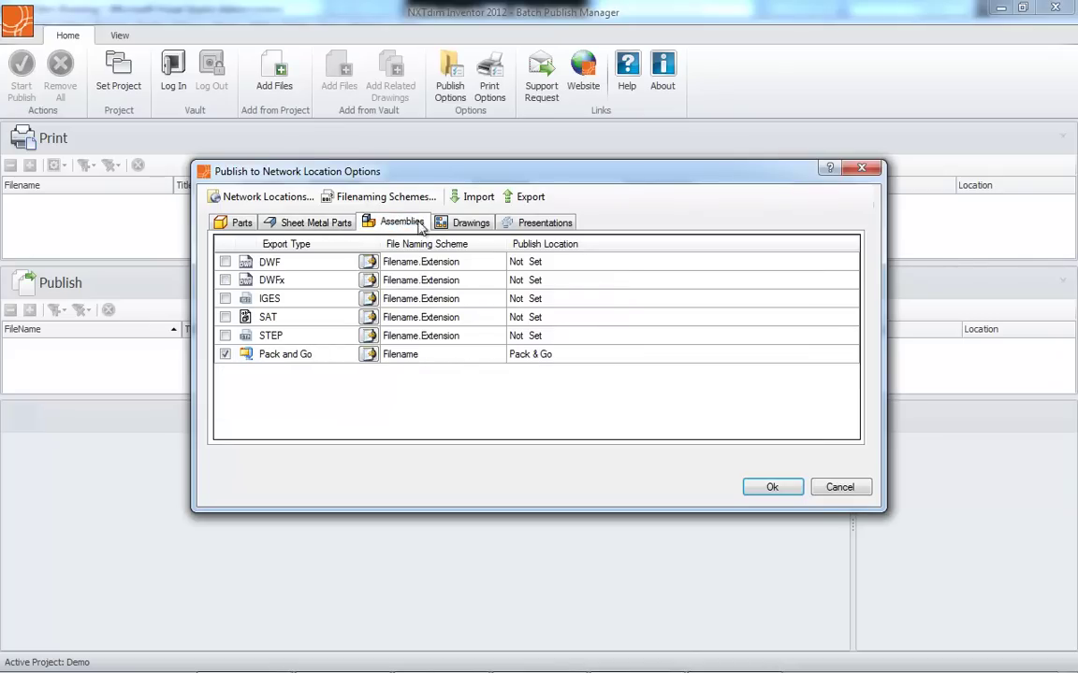
left_click(466, 227)
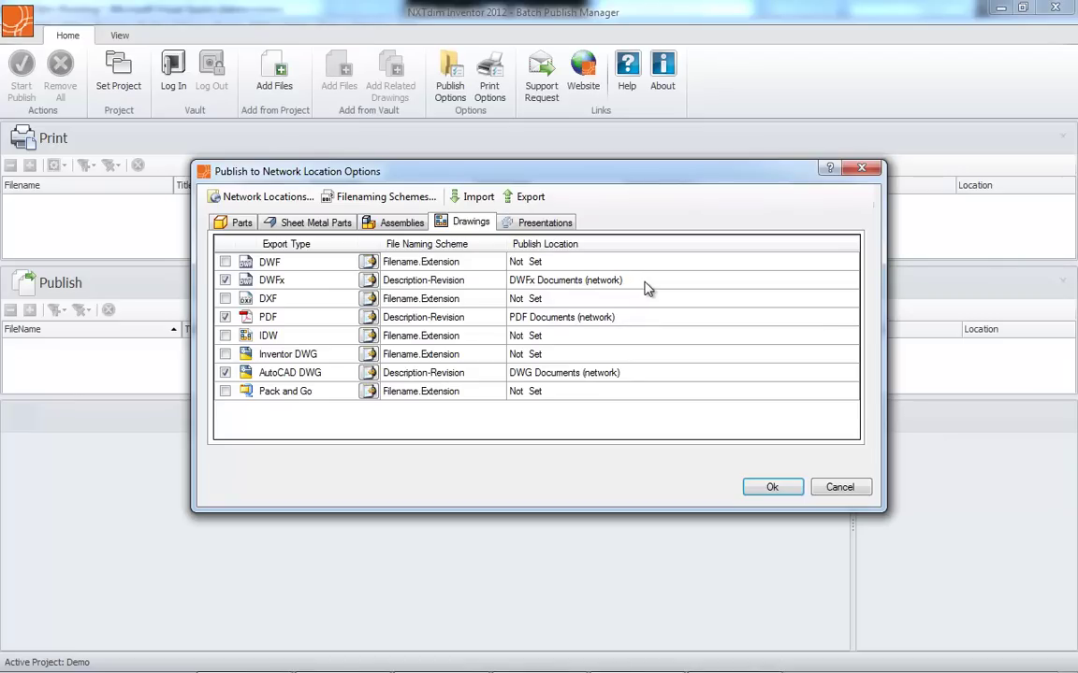
left_click(861, 168)
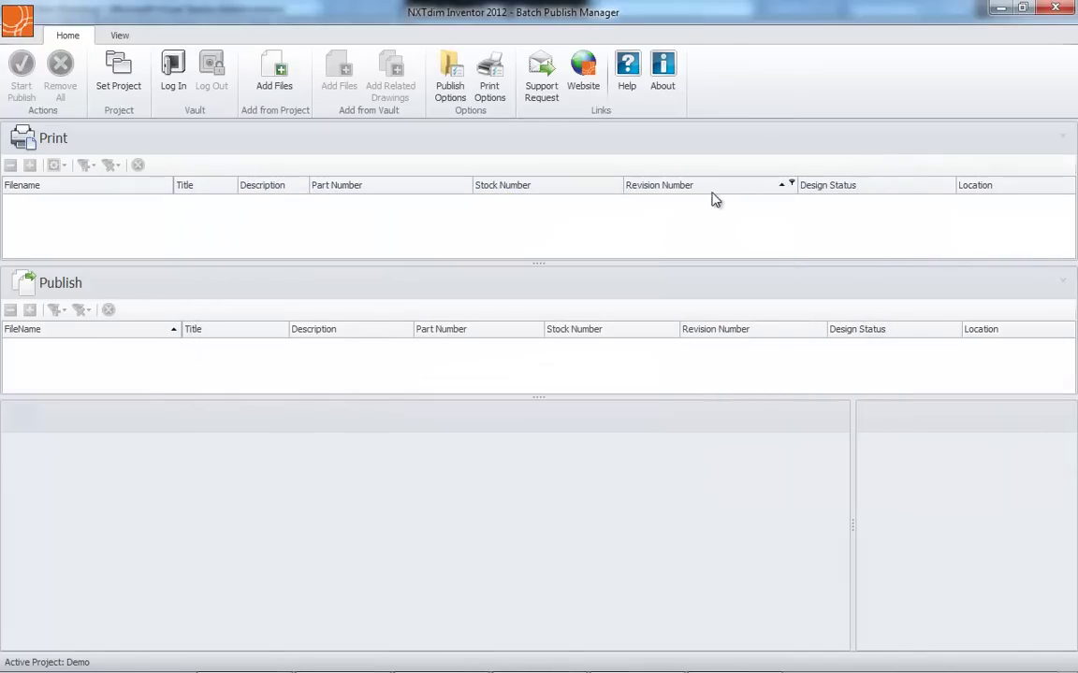
left_click(499, 99)
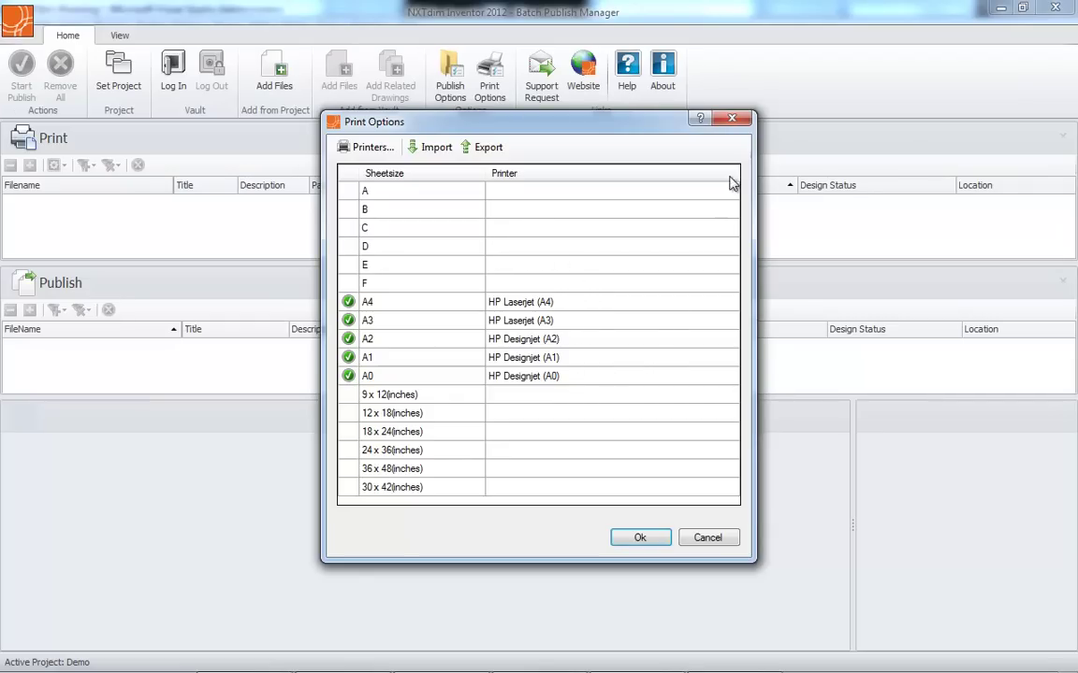
left_click(732, 120)
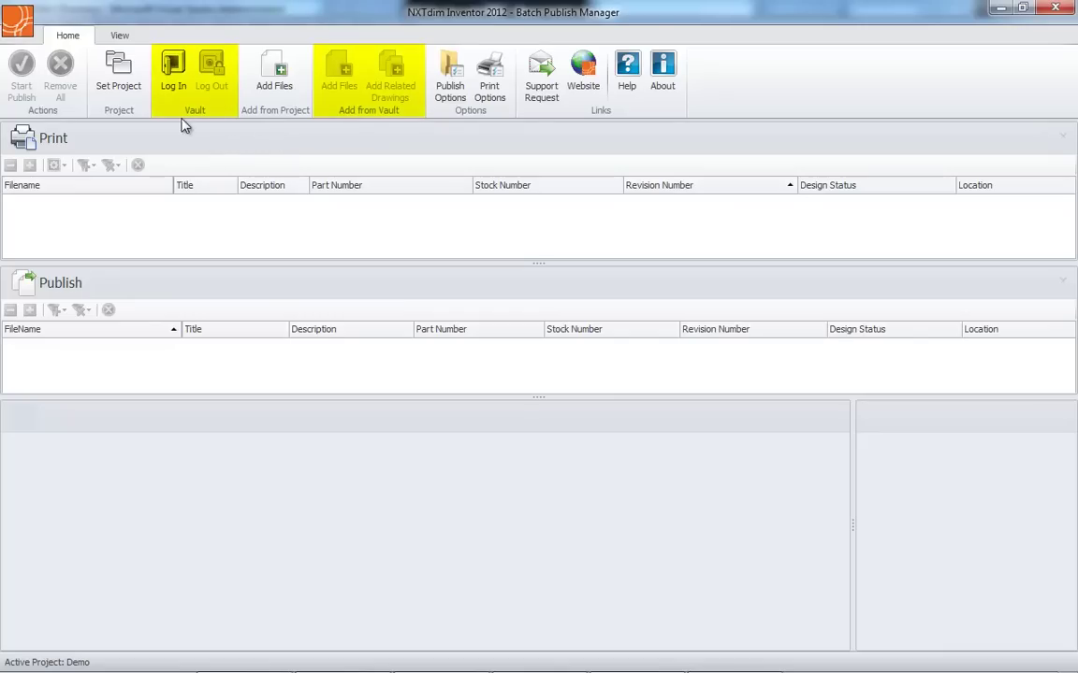
Log into the Demo vault and add 100013.iam's related drawings to both Print and Publish sections
left_click(172, 82)
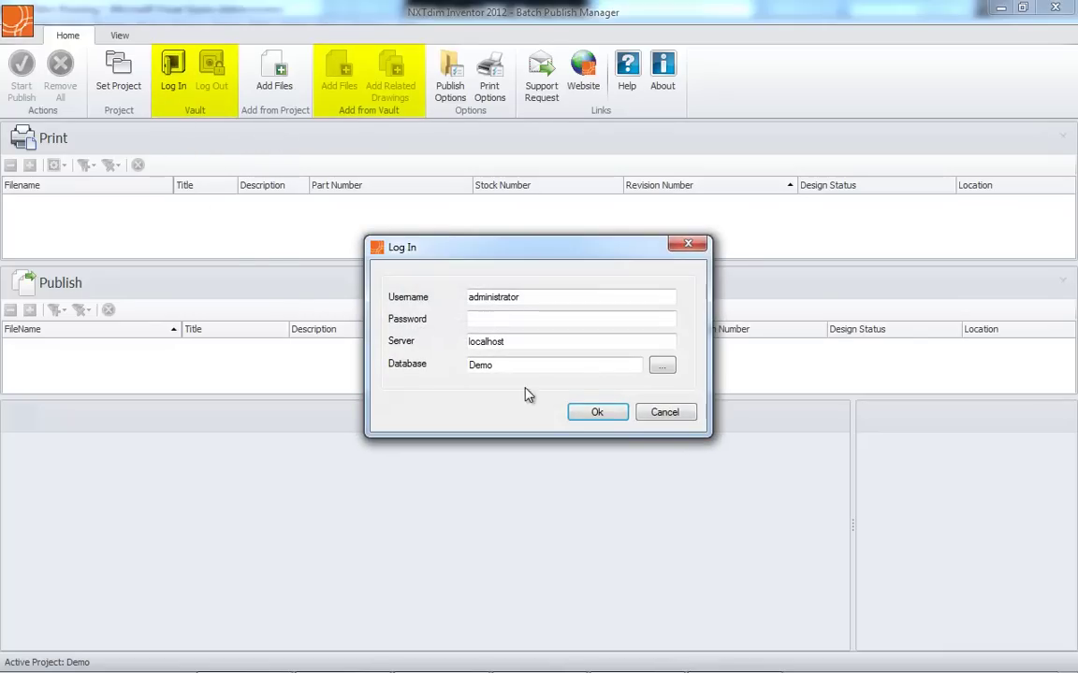
left_click(594, 412)
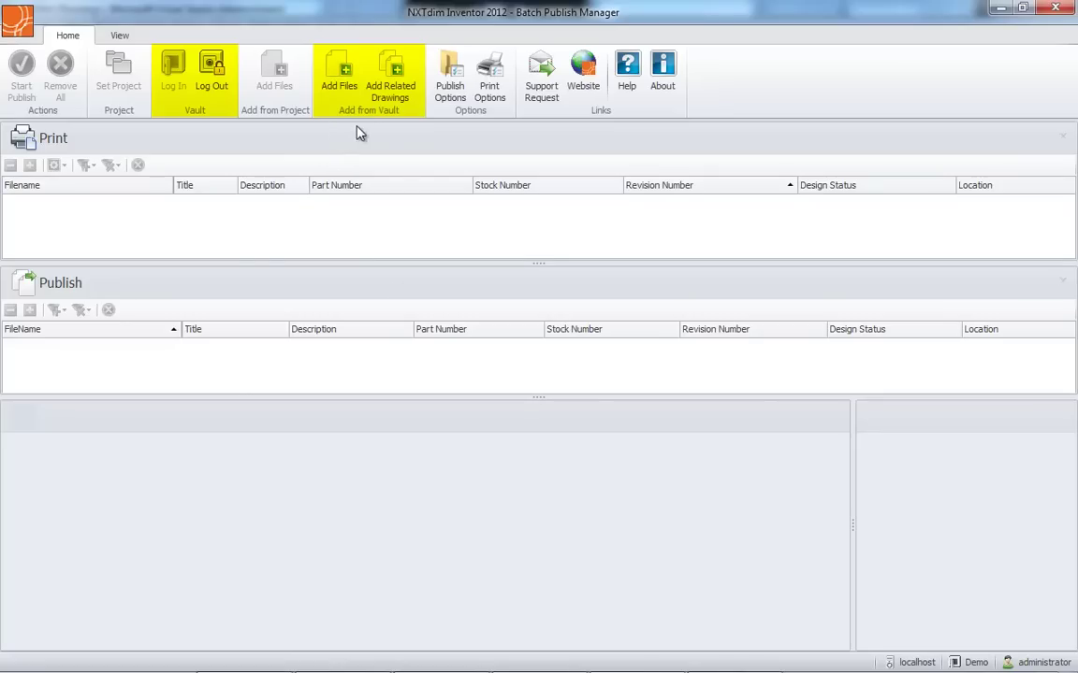
left_click(396, 94)
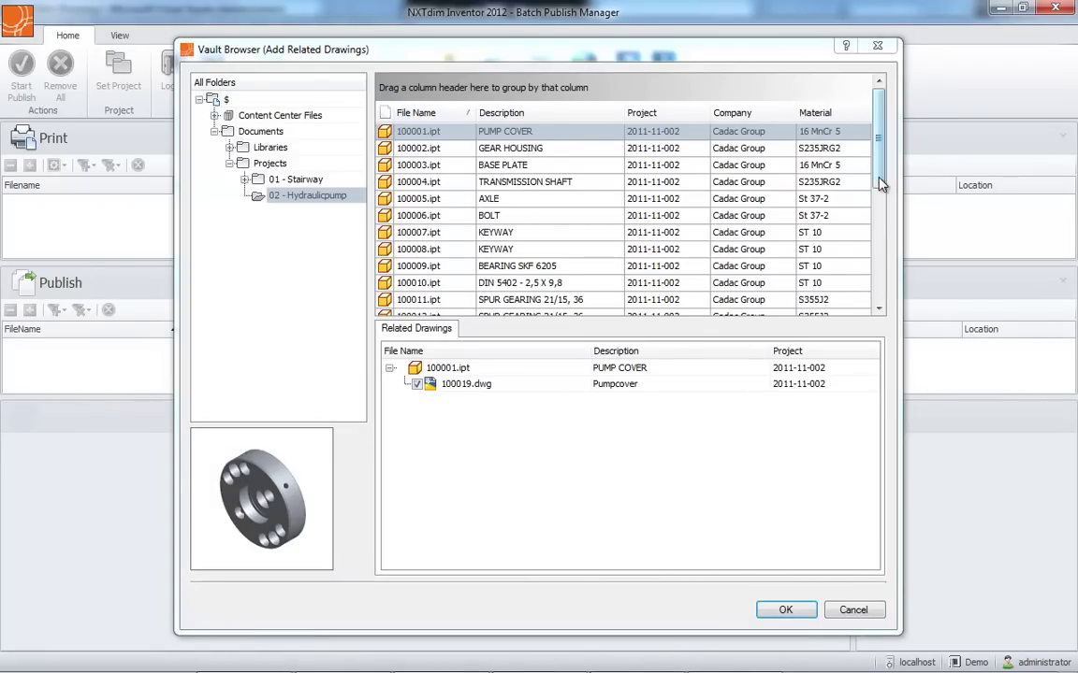
left_click_drag(879, 185, 883, 233)
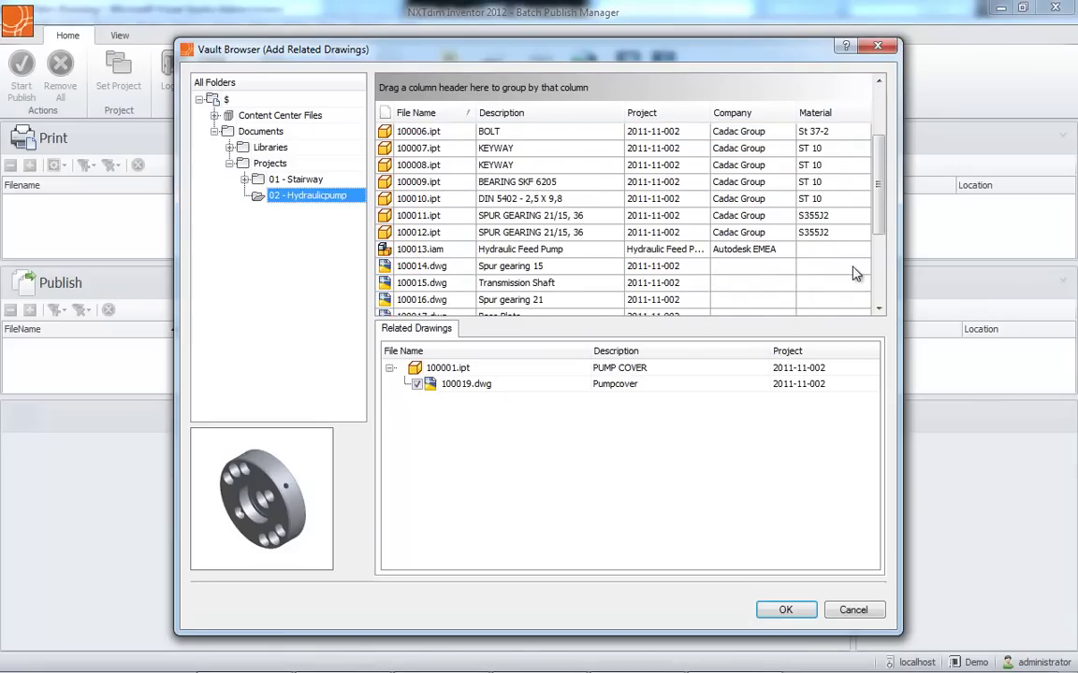
left_click(493, 251)
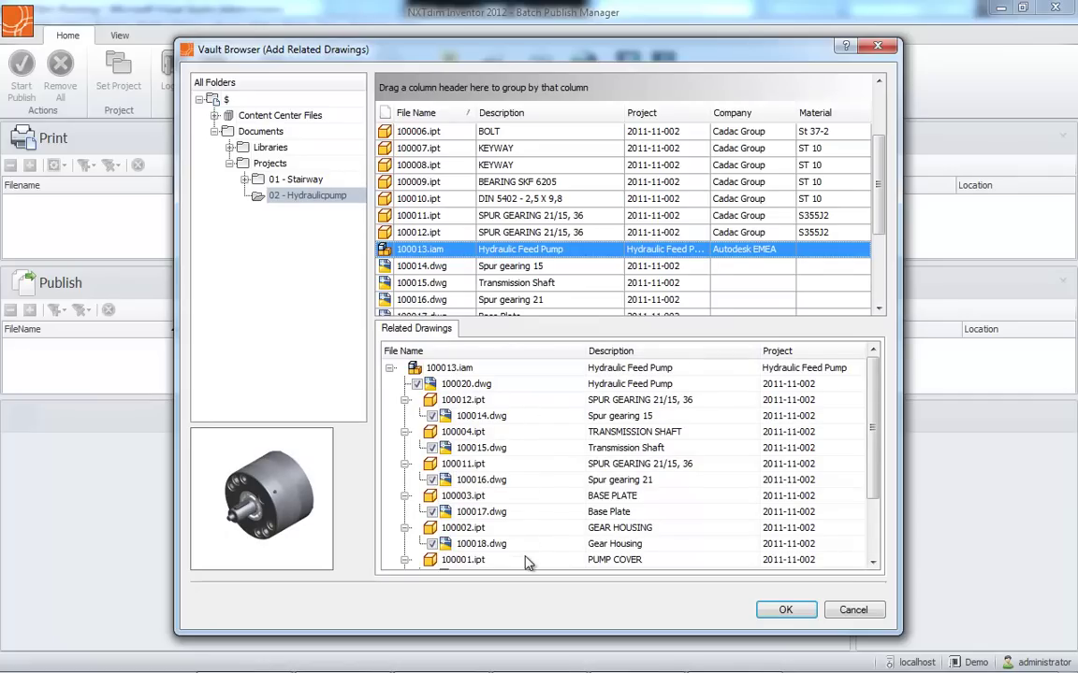
left_click(786, 610)
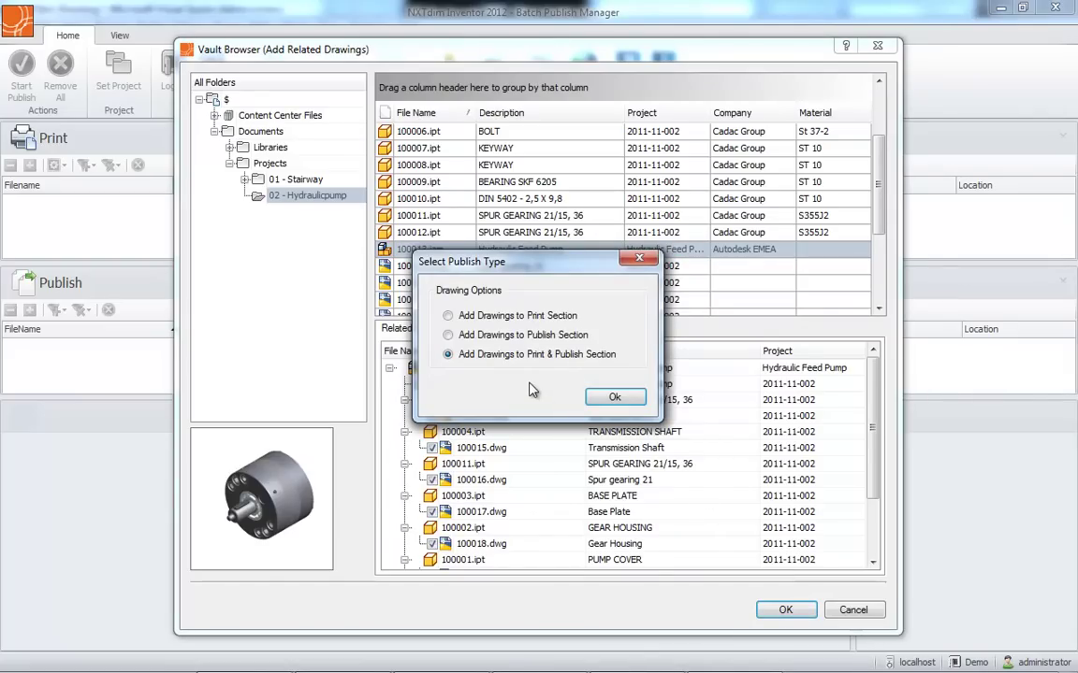
left_click(615, 398)
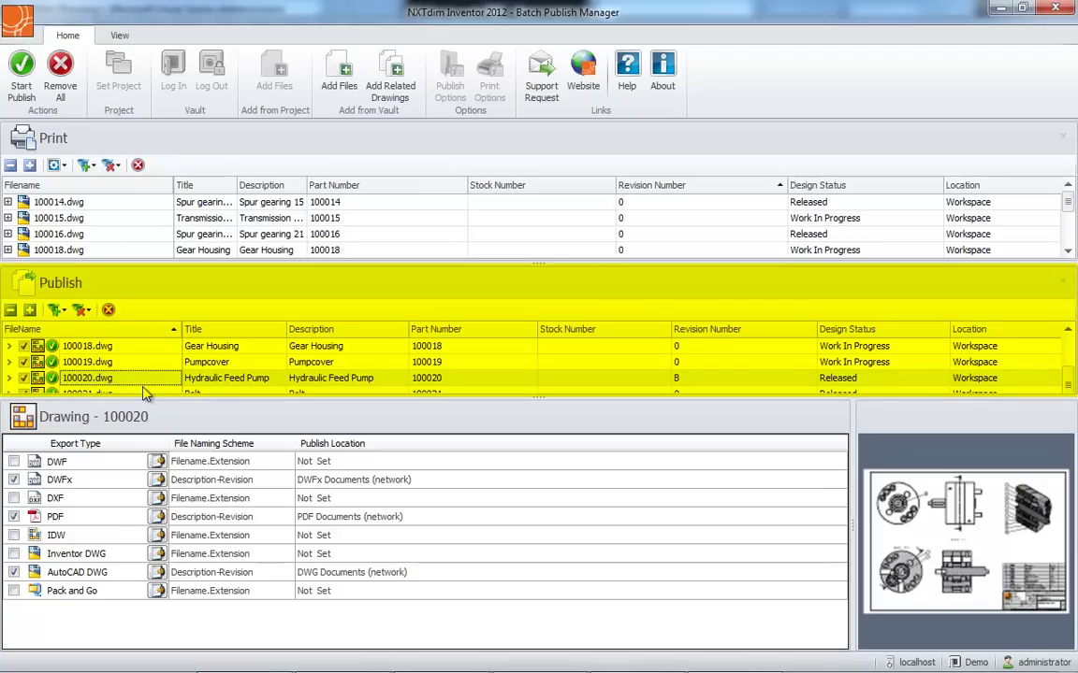
Review the publish settings of drawings 100019 and 100018, then bring up the View layout options
left_click(140, 361)
left_click(140, 346)
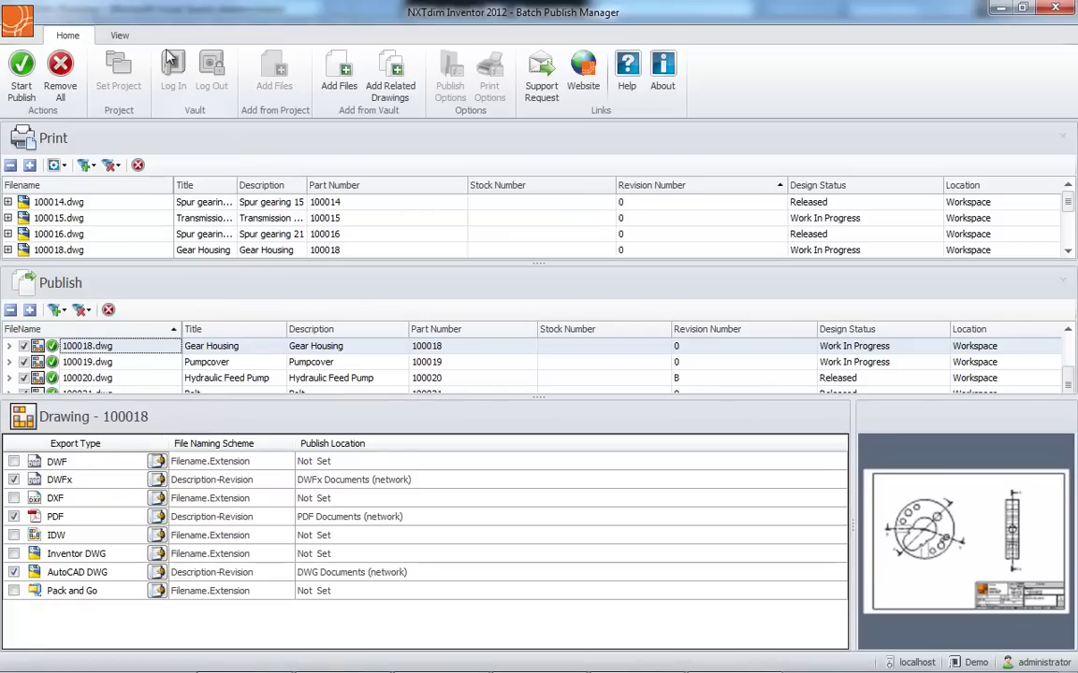
left_click(122, 37)
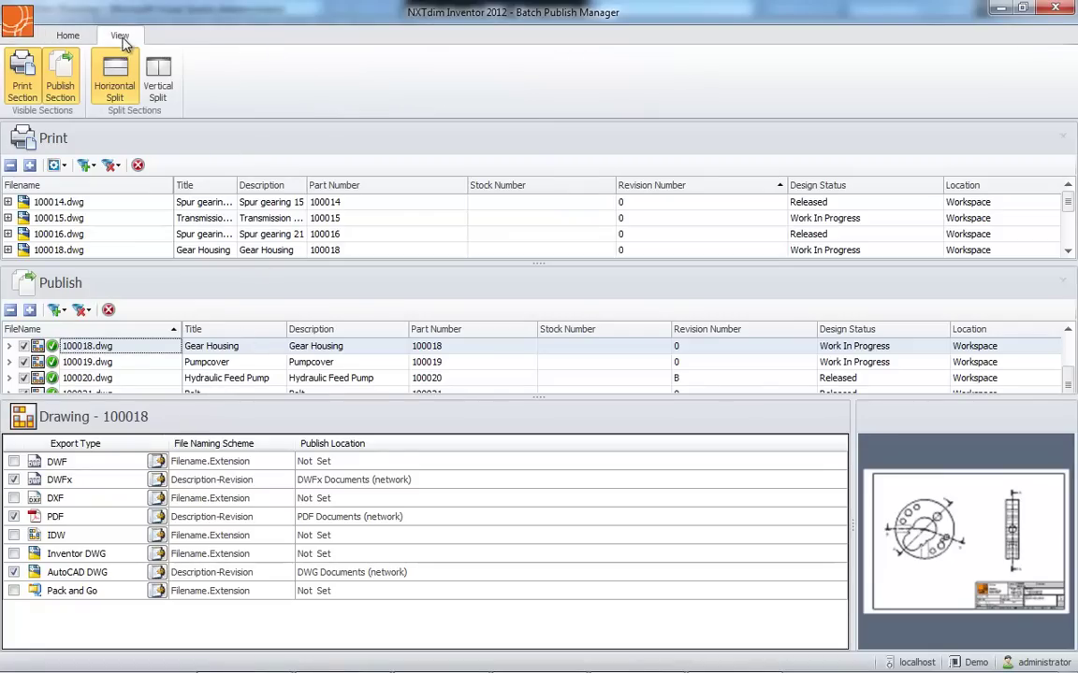
Try a vertical split, then settle on a horizontal split with the Publish section hidden
left_click(160, 76)
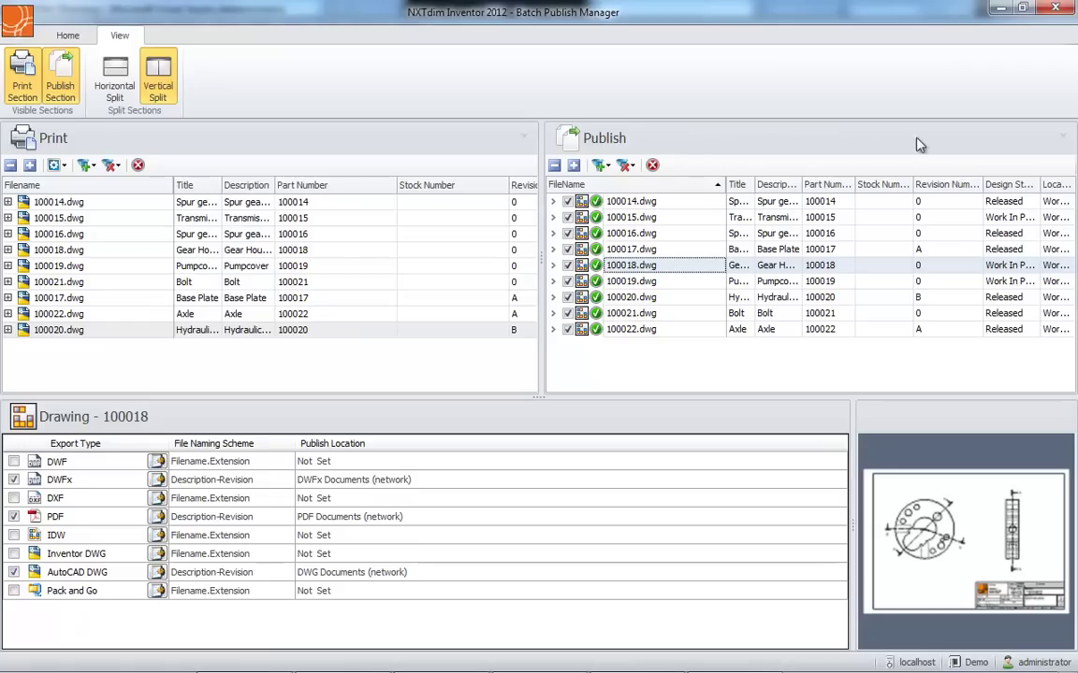
left_click(1064, 138)
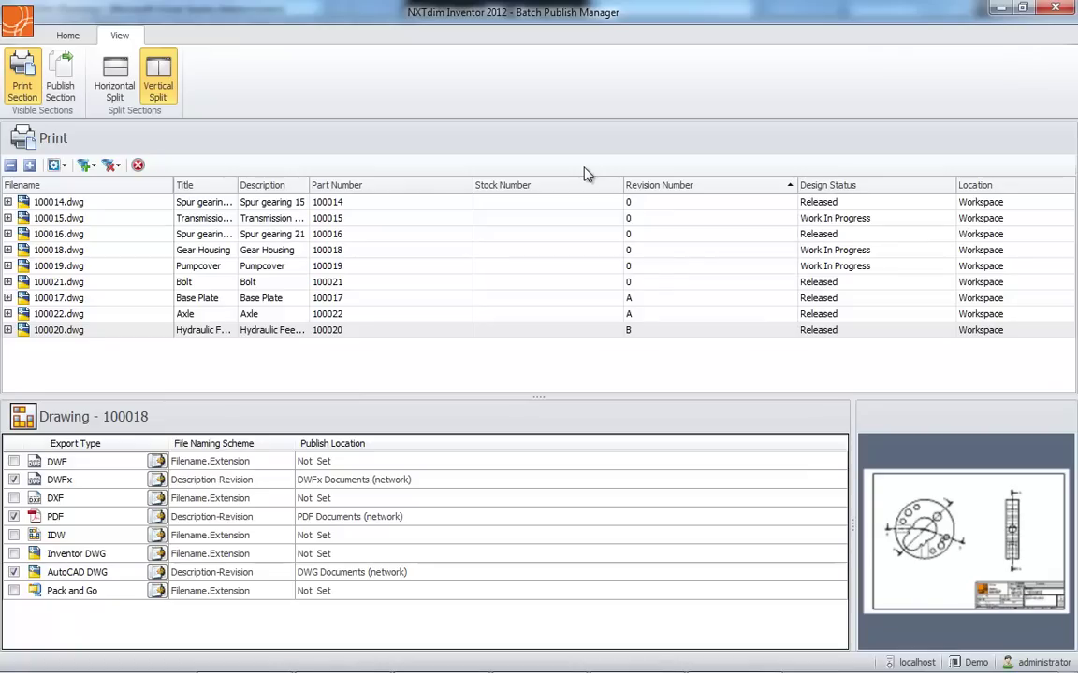
left_click(65, 83)
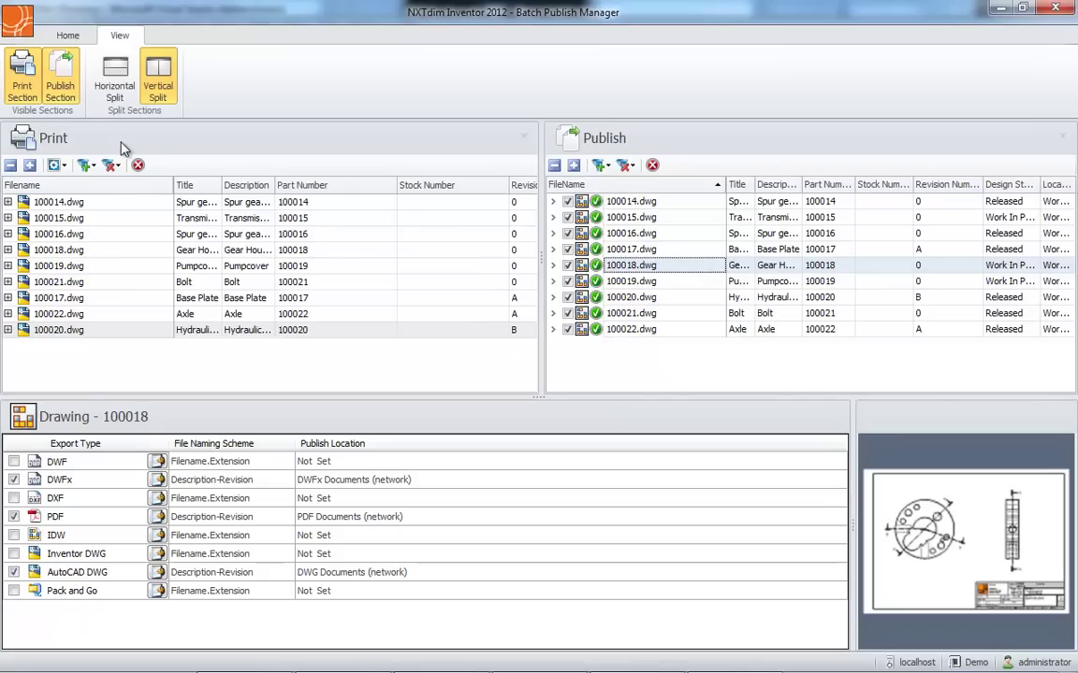
left_click(116, 82)
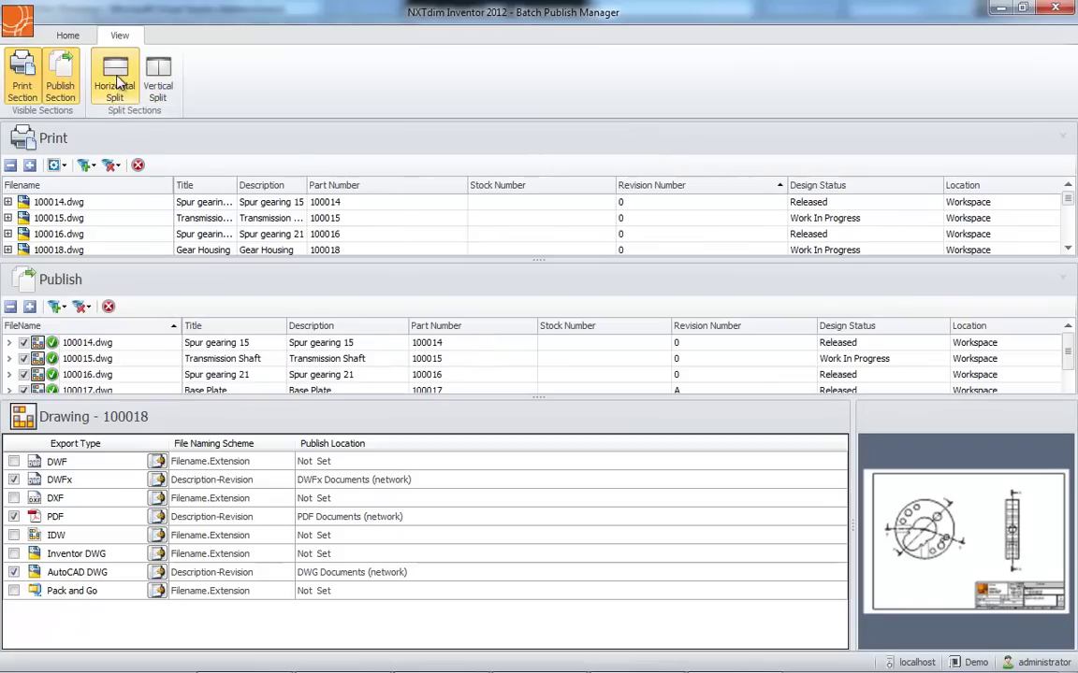
left_click(1064, 281)
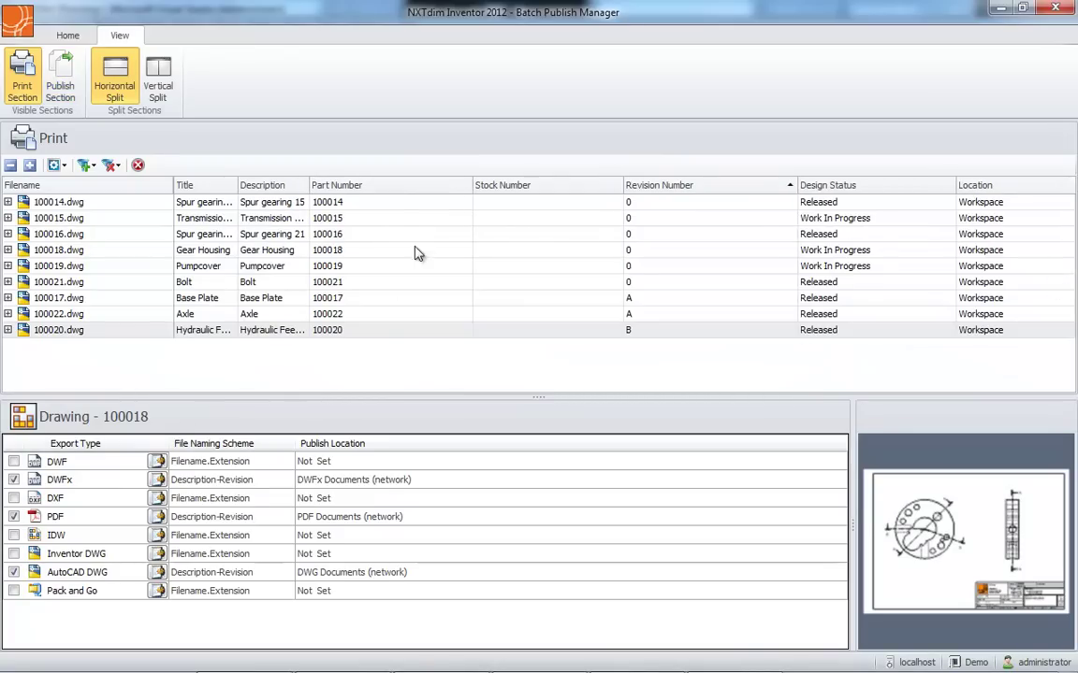
right_click(755, 191)
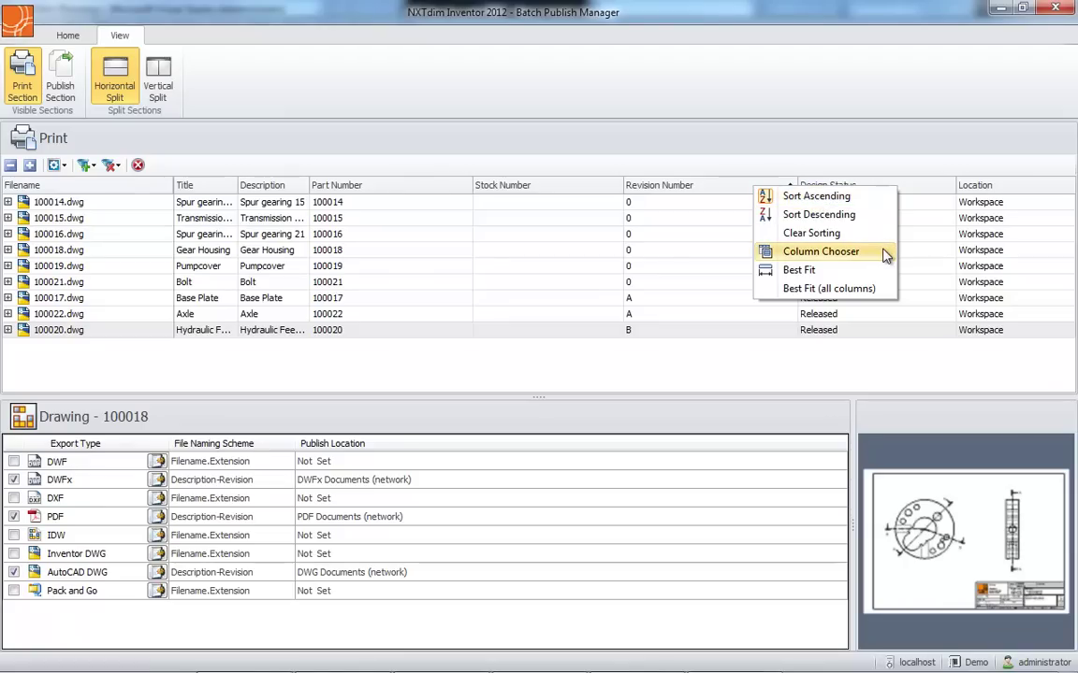
left_click(820, 251)
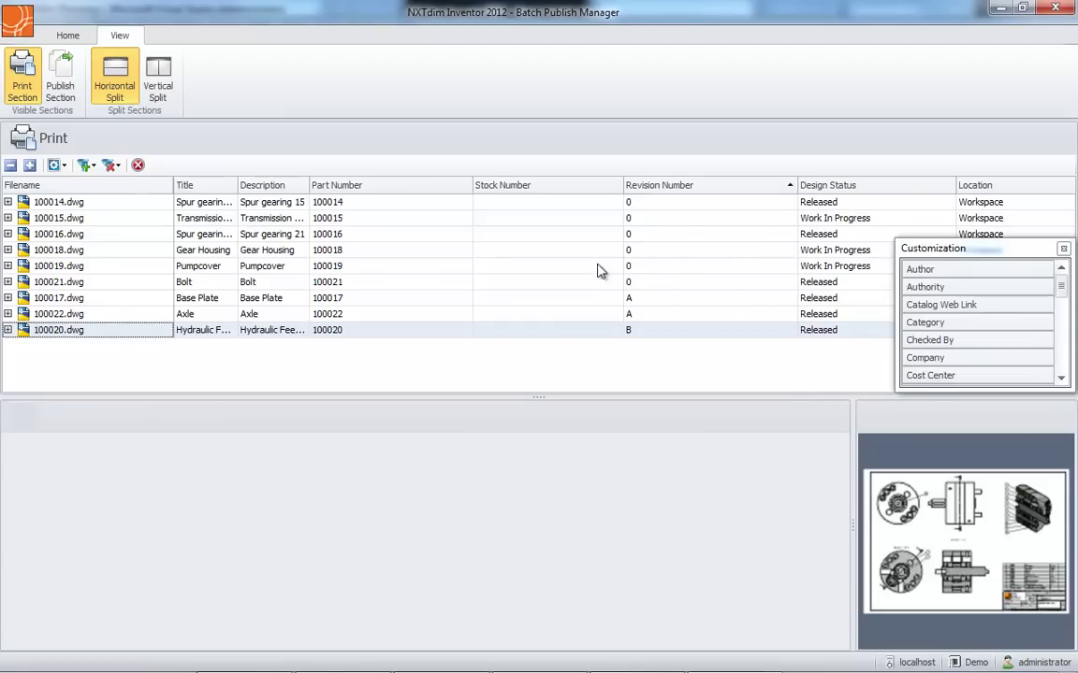
left_click_drag(575, 191, 574, 275)
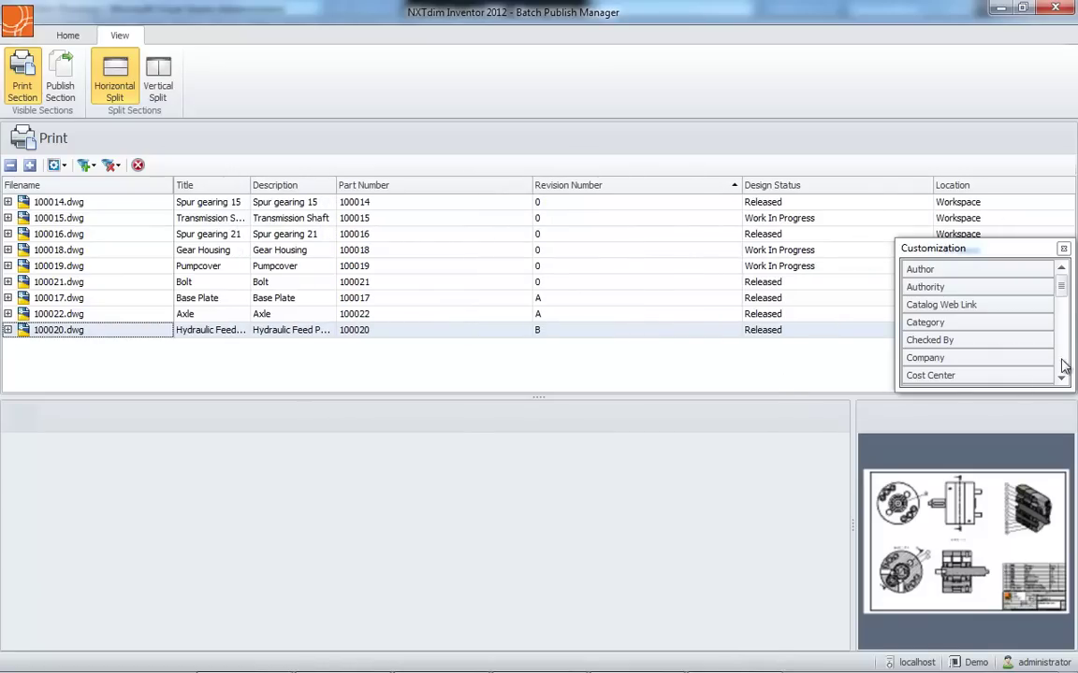
left_click_drag(1061, 289, 1070, 352)
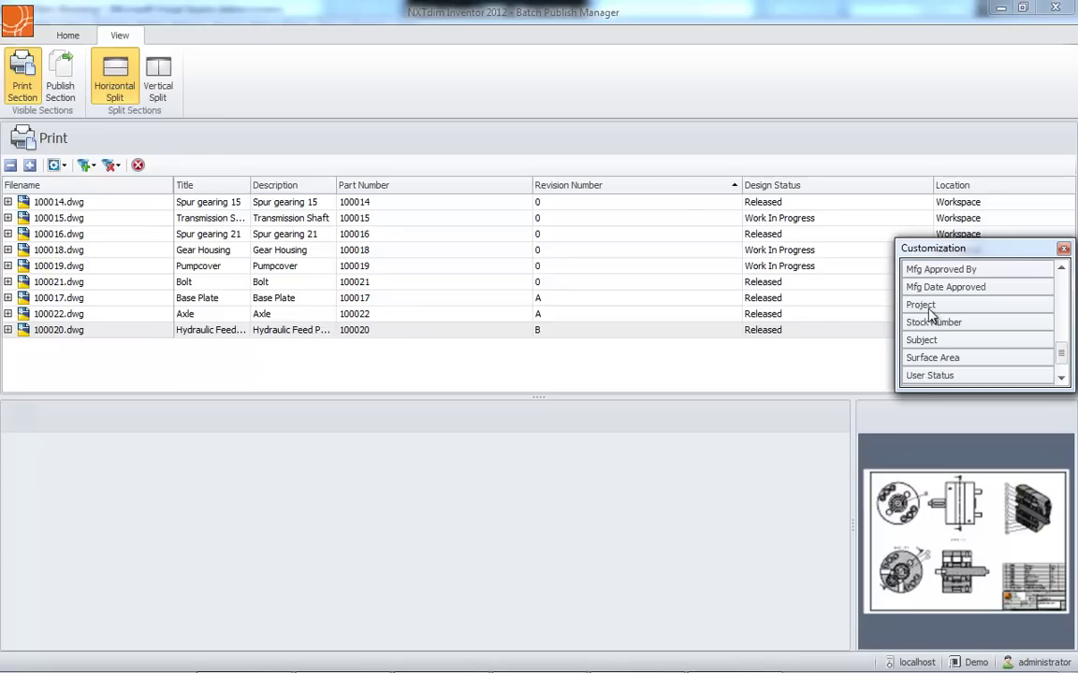
mouse_move(977, 306)
left_mouse_down()
mouse_move(837, 296)
mouse_move(710, 197)
left_mouse_up()
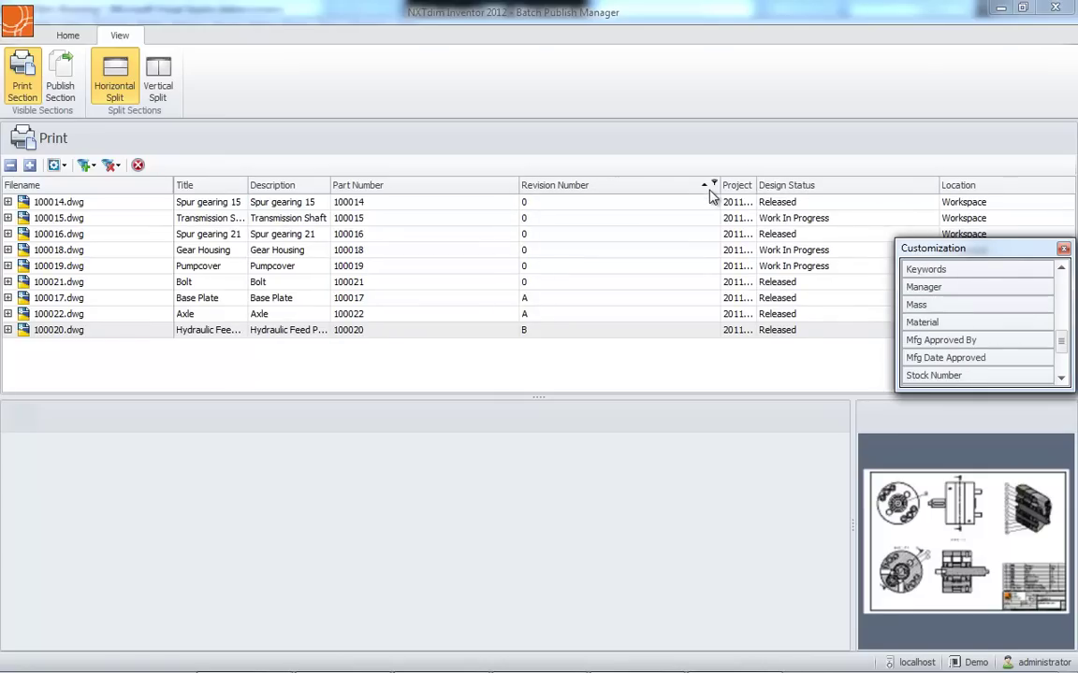
left_click(1062, 248)
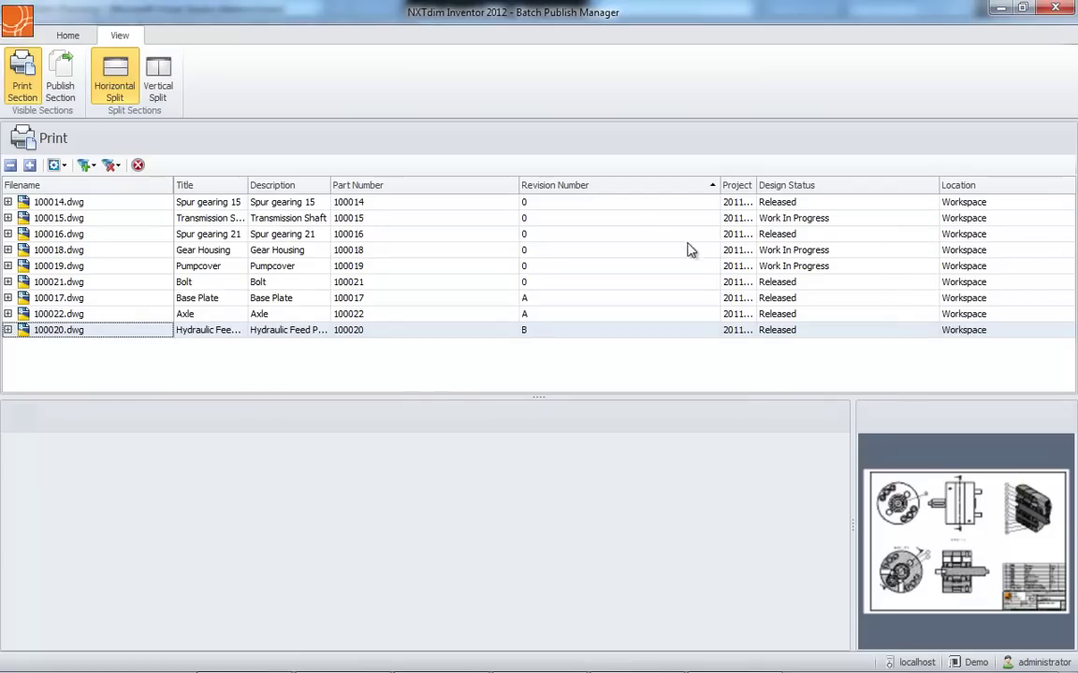
right_click(651, 188)
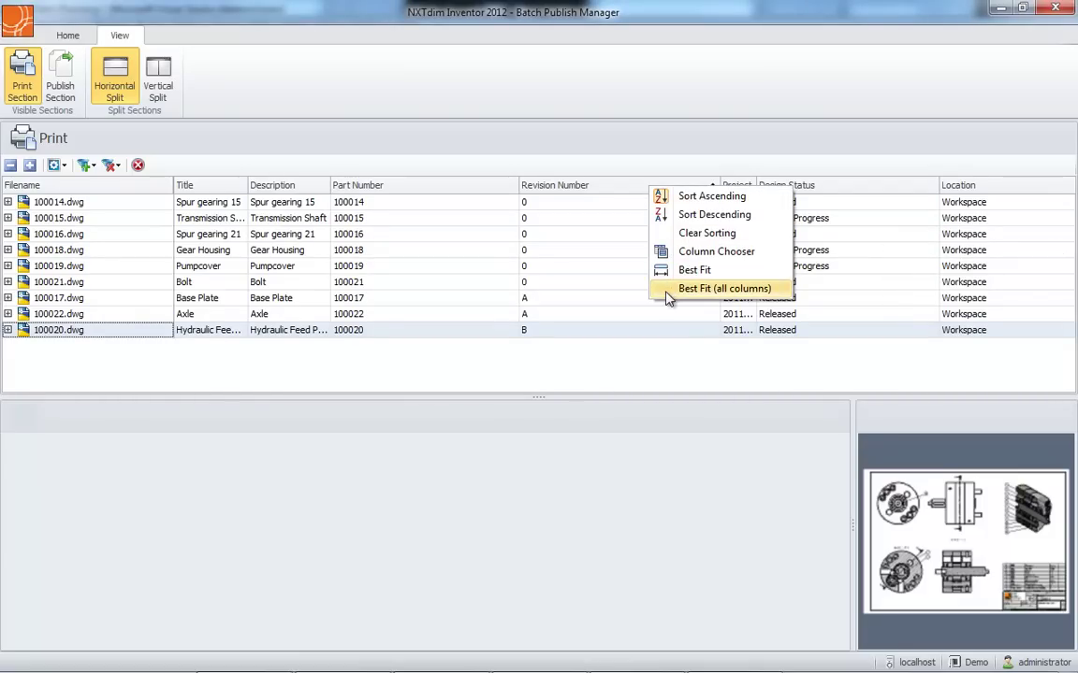
left_click(724, 288)
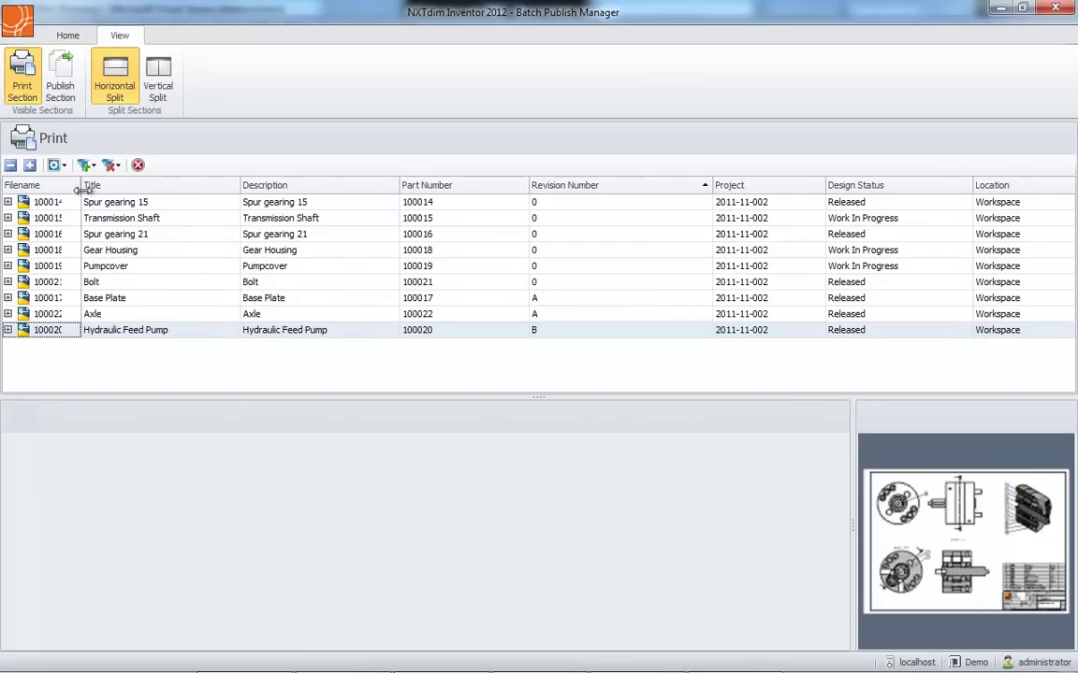
left_click_drag(82, 187, 147, 187)
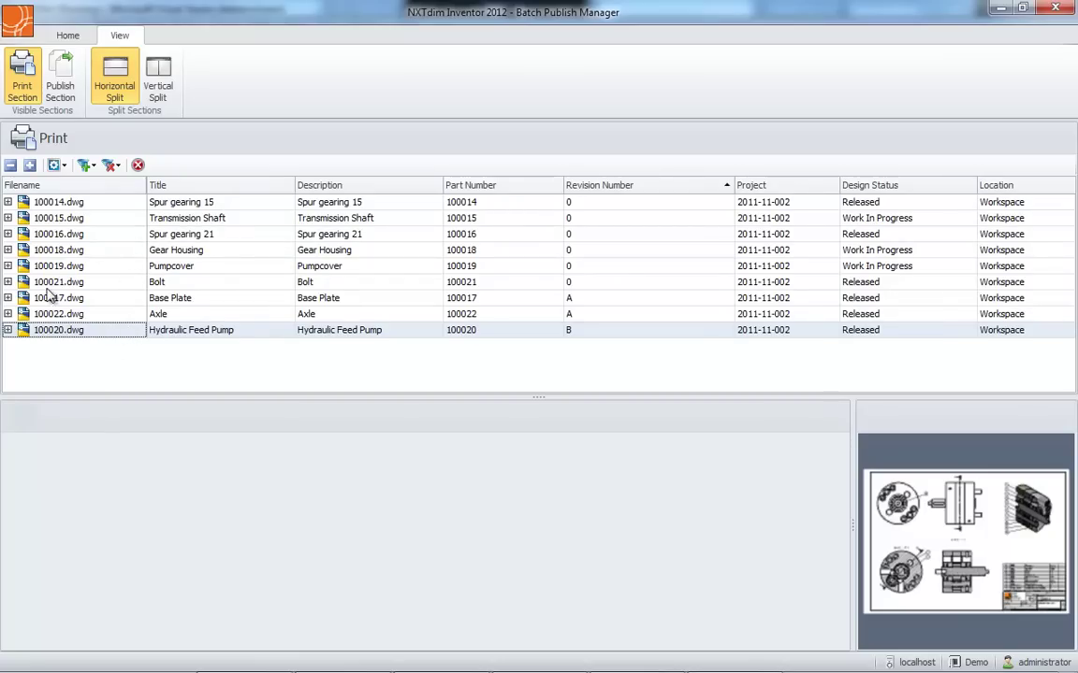
left_click(9, 205)
Expand and collapse drawings 100014 and 100015, then Expand All to show every drawing's sheets
left_click(8, 204)
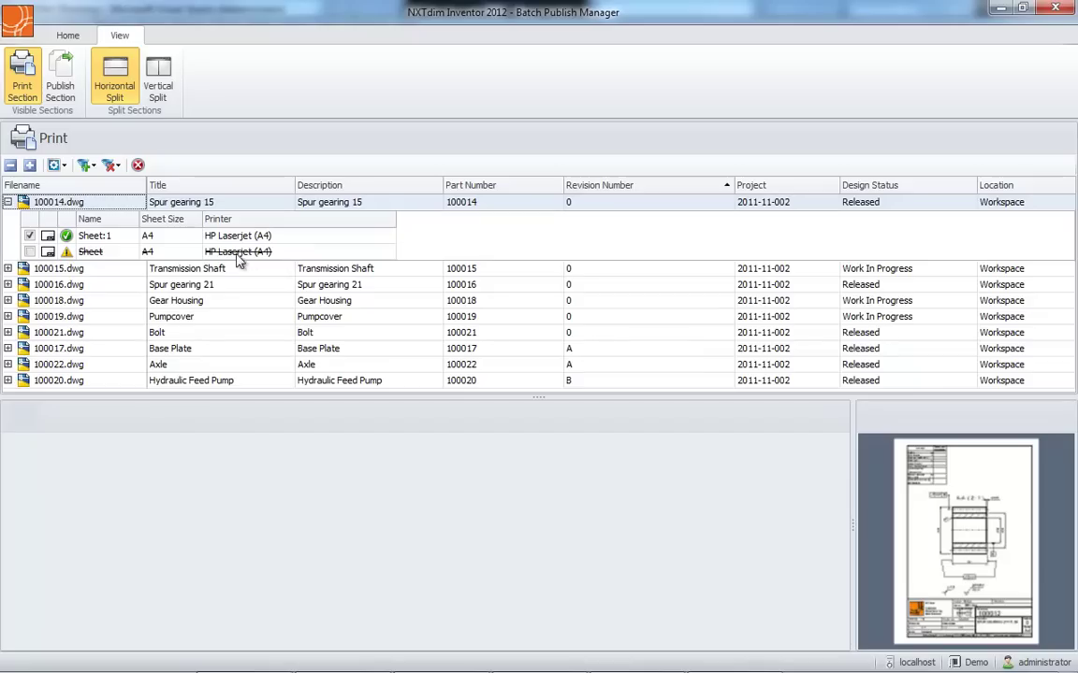
left_click(7, 202)
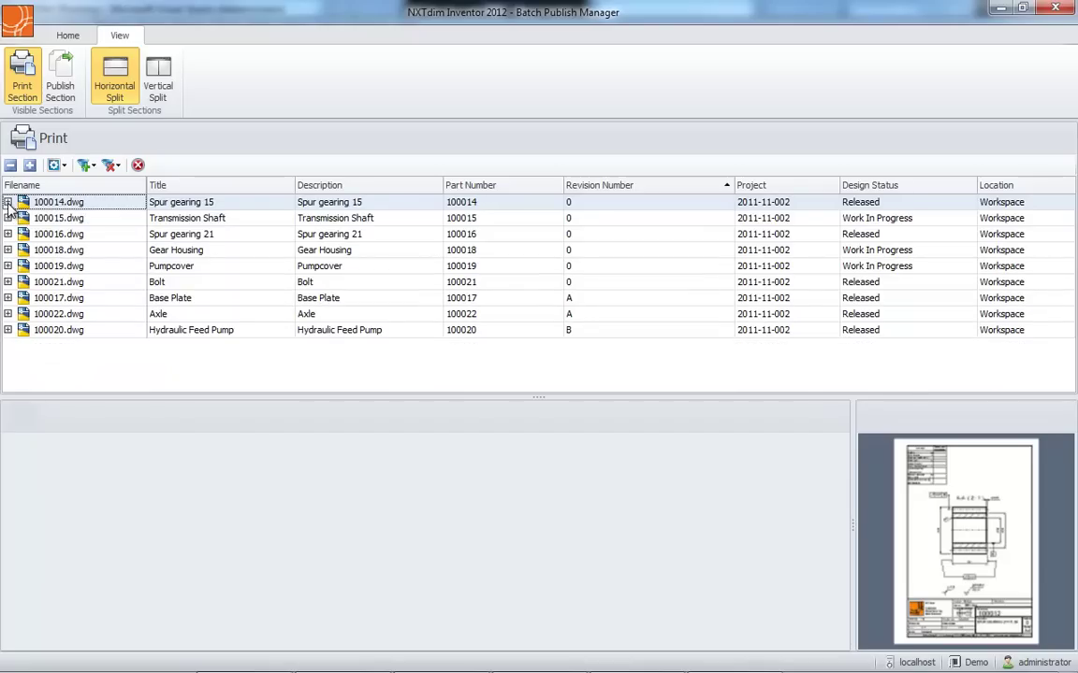
left_click(8, 218)
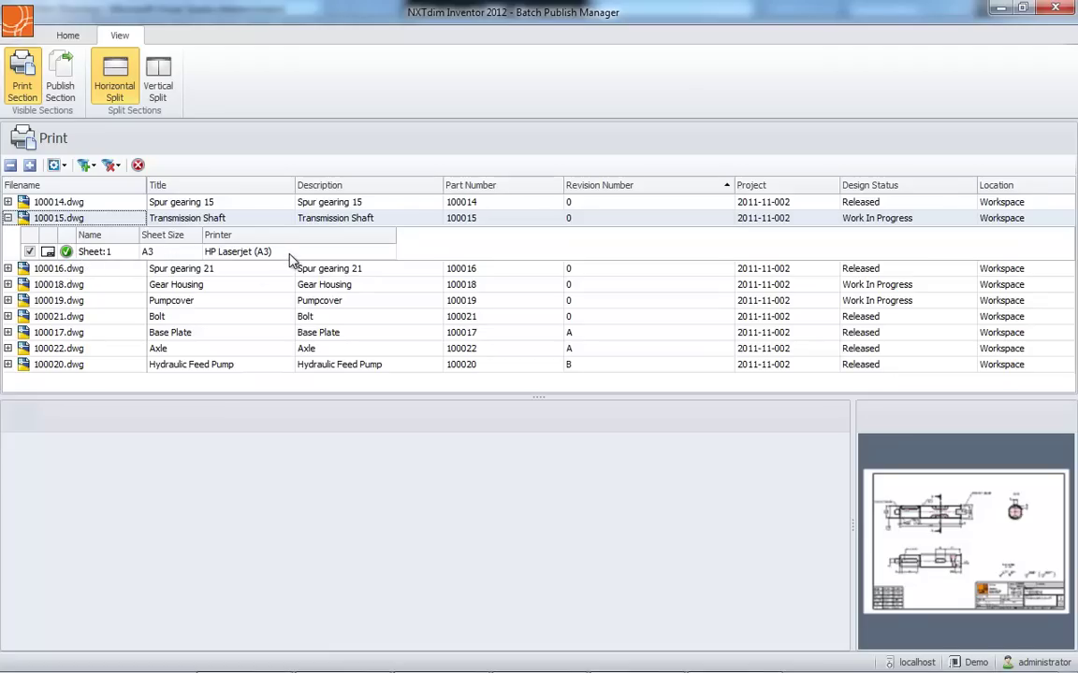
left_click(8, 218)
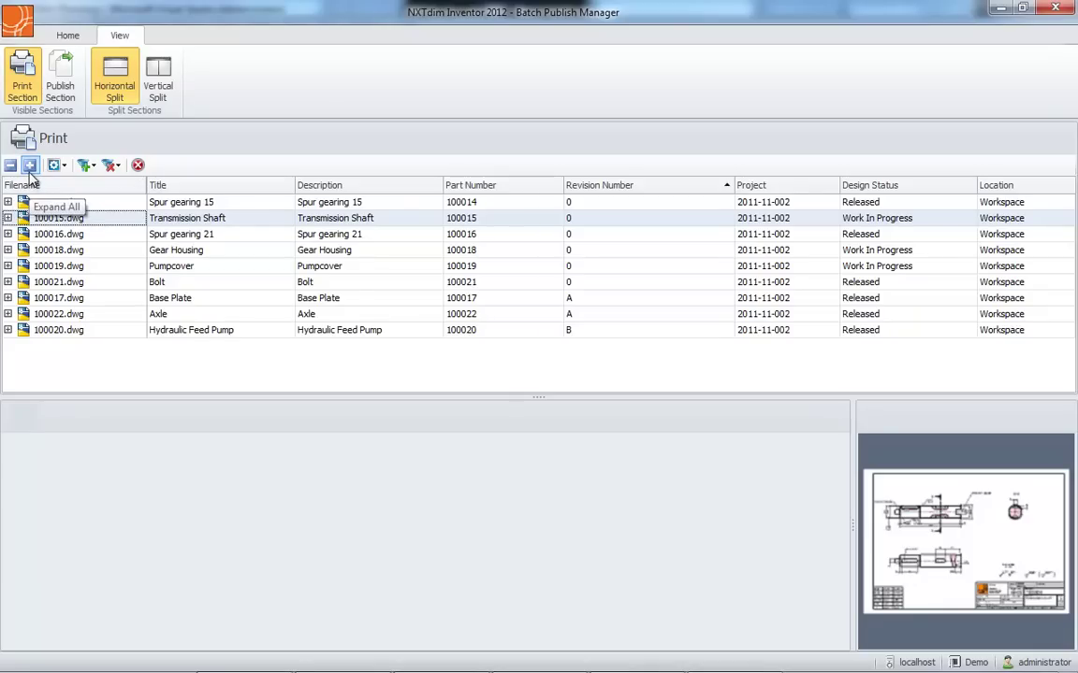
mouse_move(38, 186)
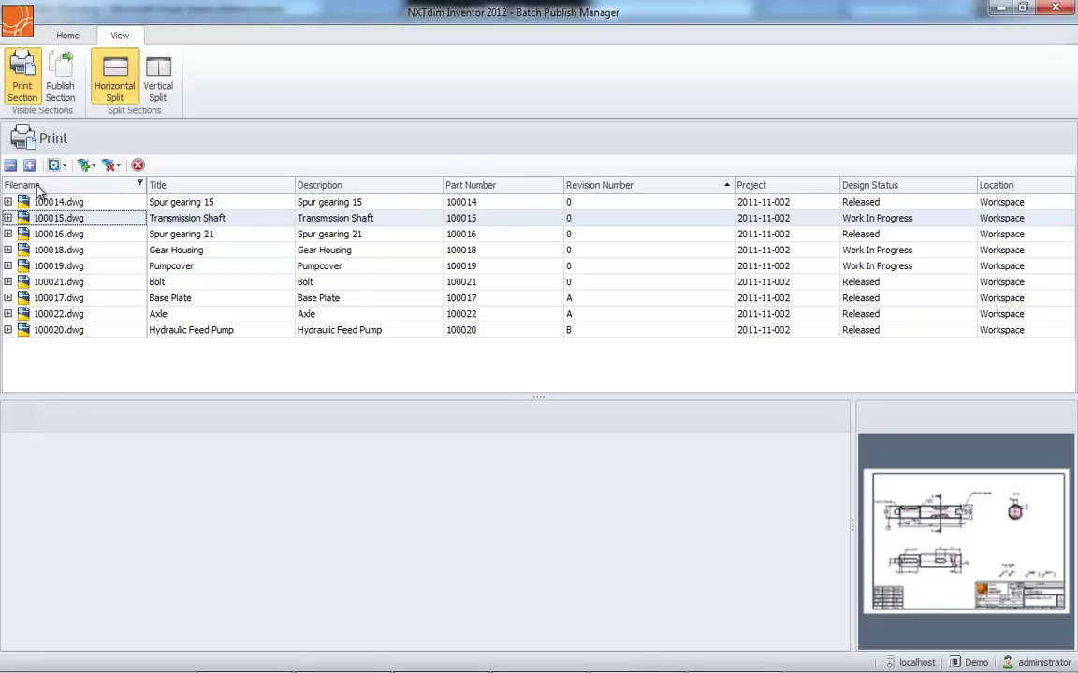
left_click(29, 165)
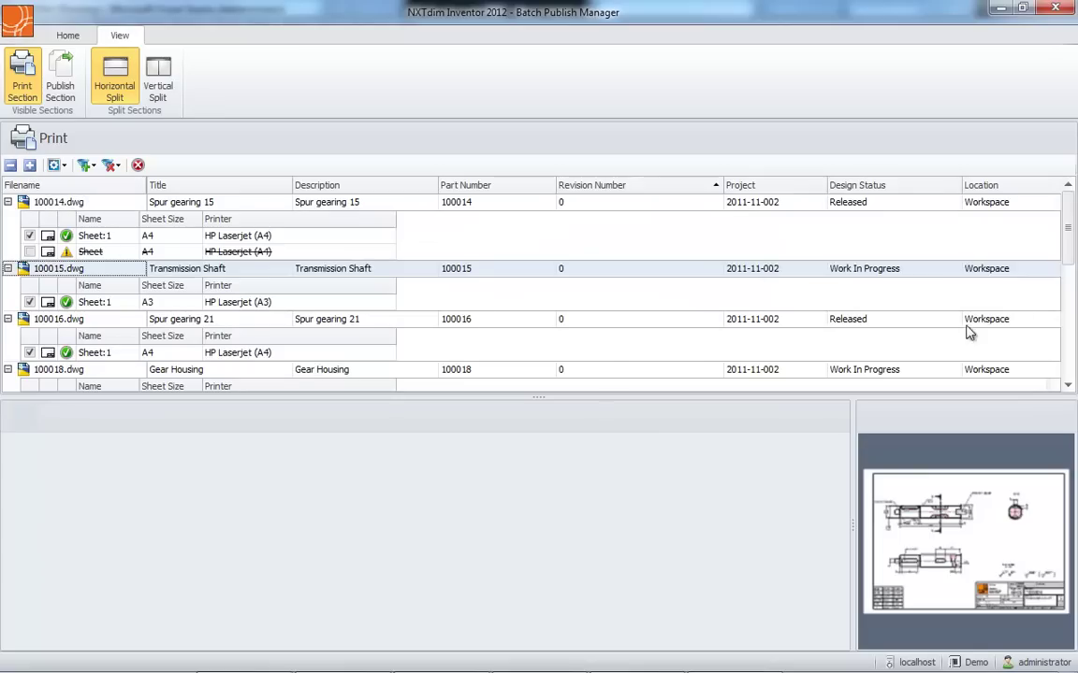
left_click_drag(1071, 213, 1075, 327)
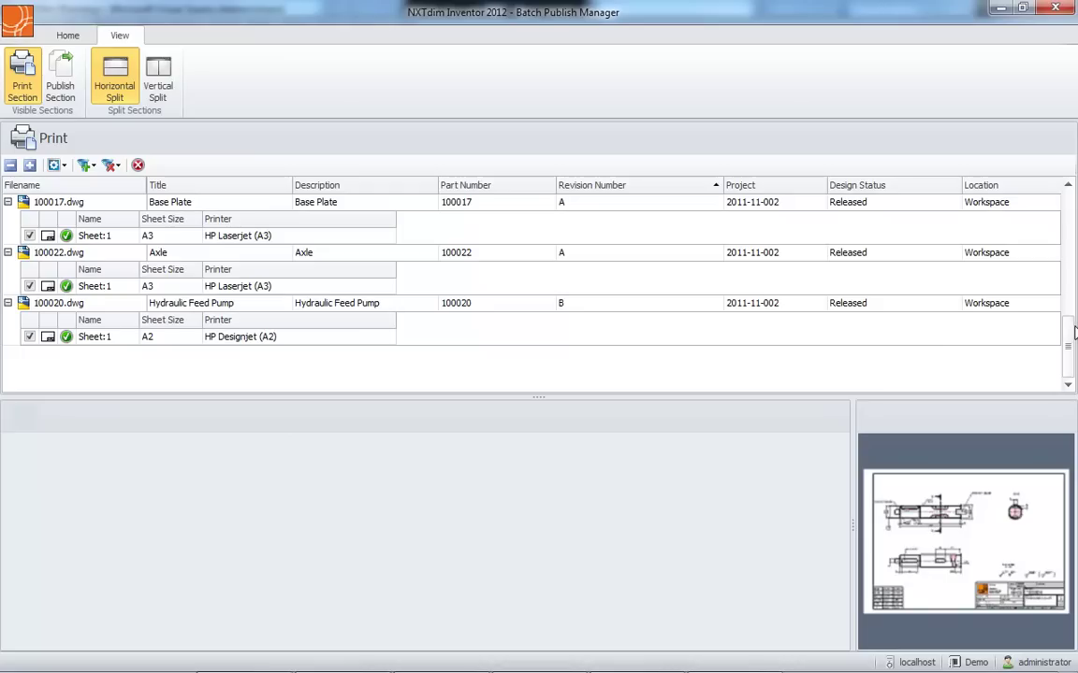
left_click_drag(1074, 332, 1073, 225)
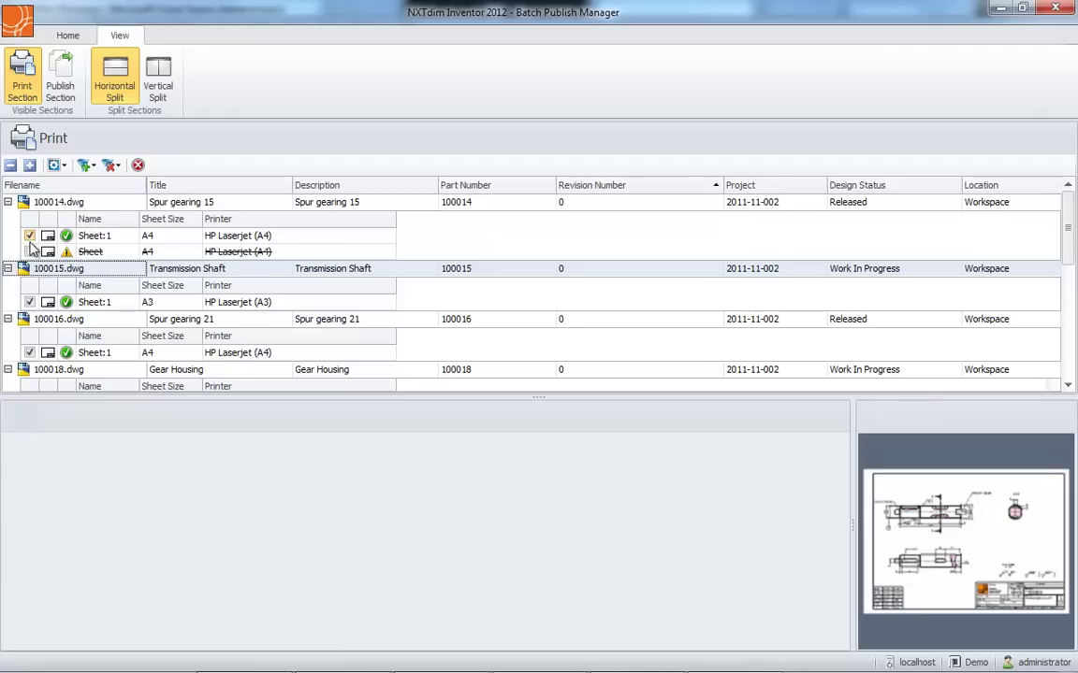
left_click(117, 166)
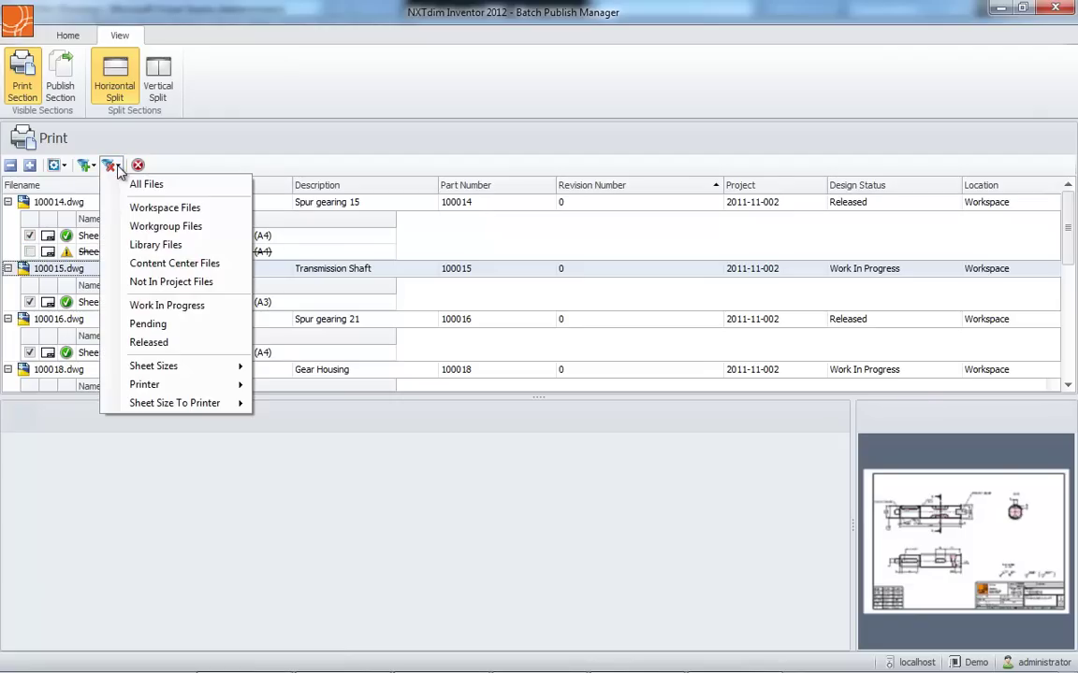
left_click(137, 186)
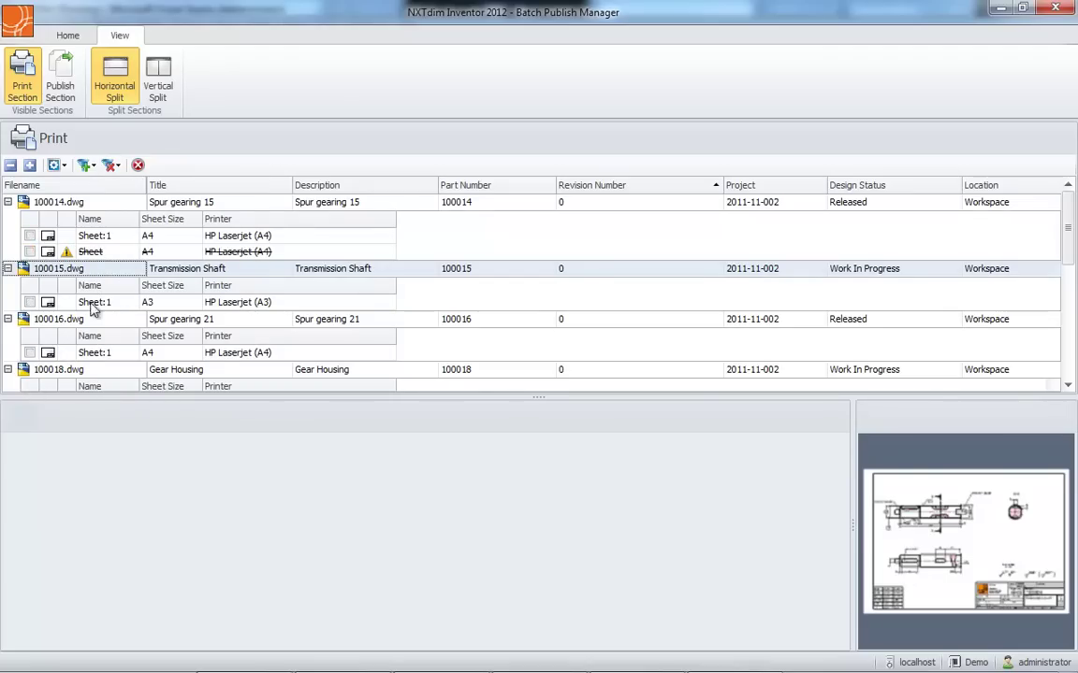
left_click(94, 167)
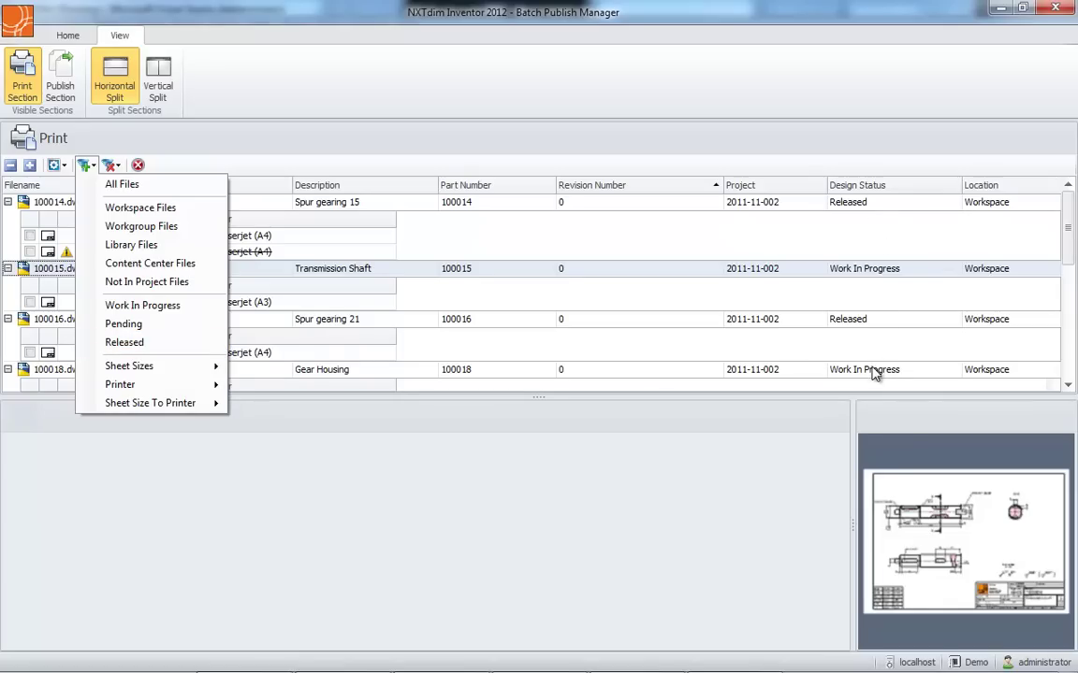
left_click(96, 347)
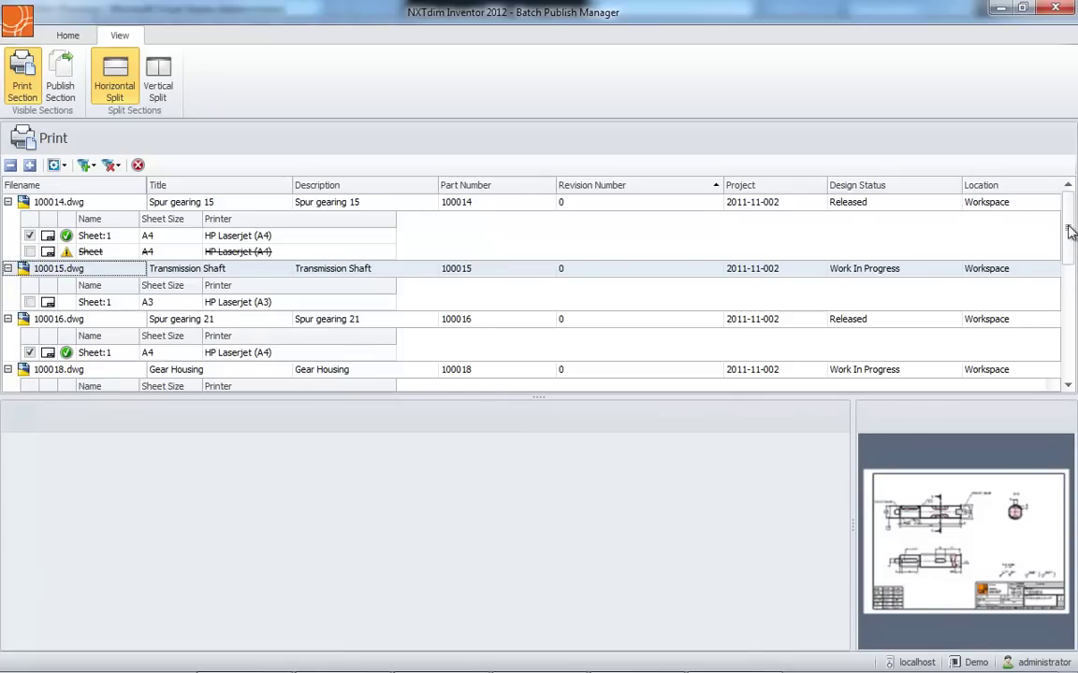
mouse_move(1072, 209)
left_mouse_down()
mouse_move(1075, 321)
mouse_move(1073, 216)
left_mouse_up()
left_click(113, 166)
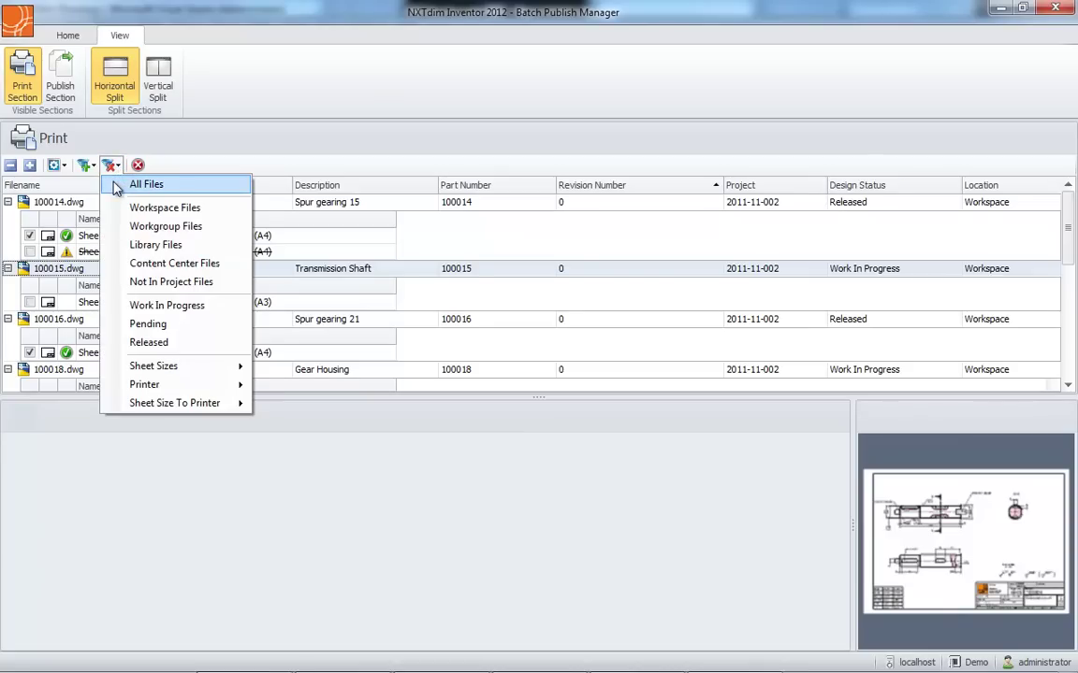
left_click(116, 190)
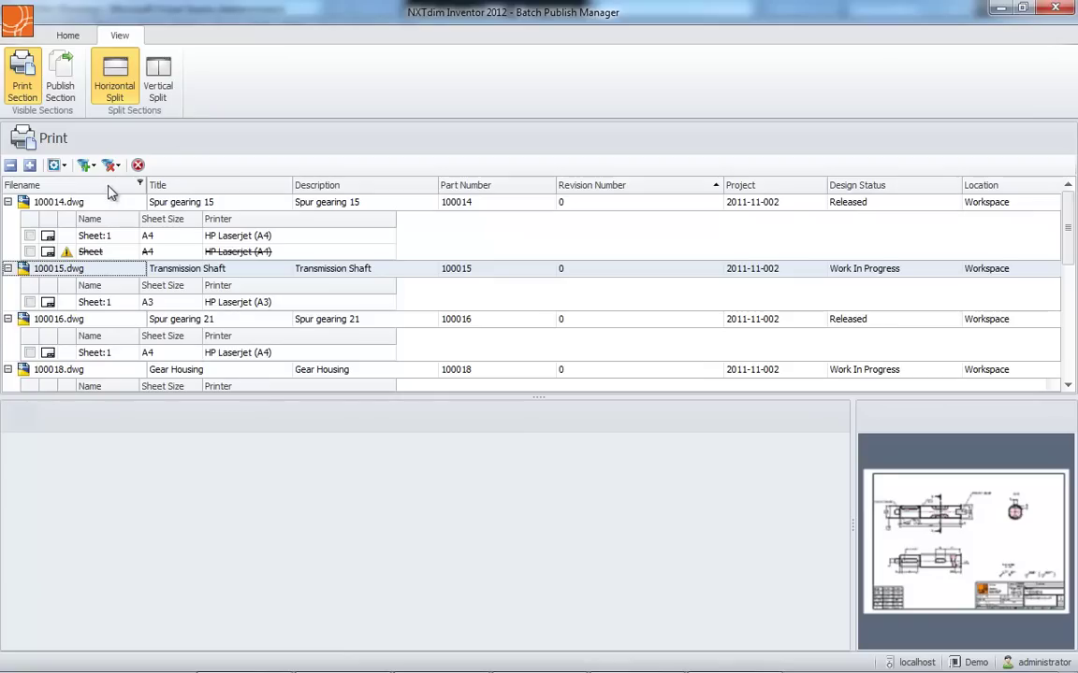
left_click(88, 167)
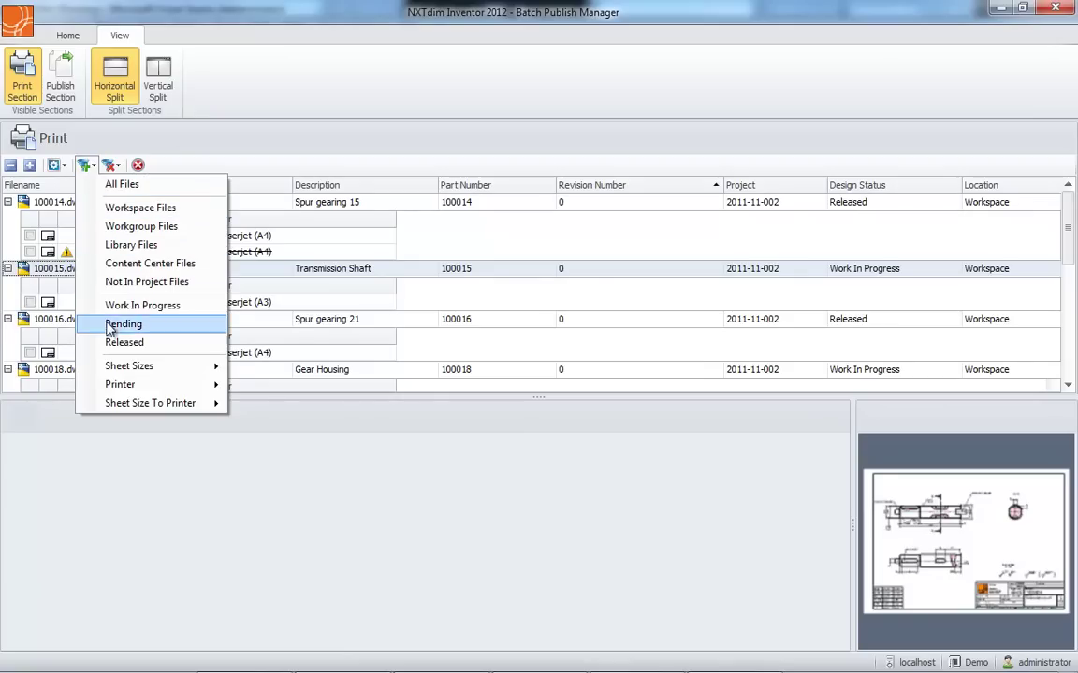
mouse_move(129, 366)
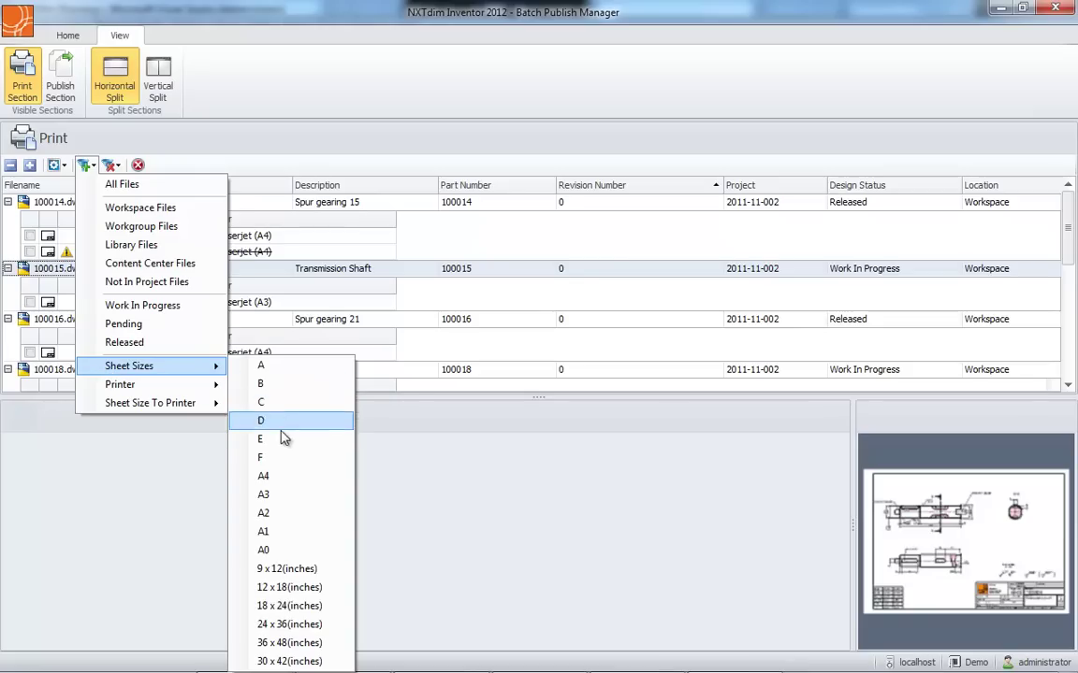
left_click(282, 480)
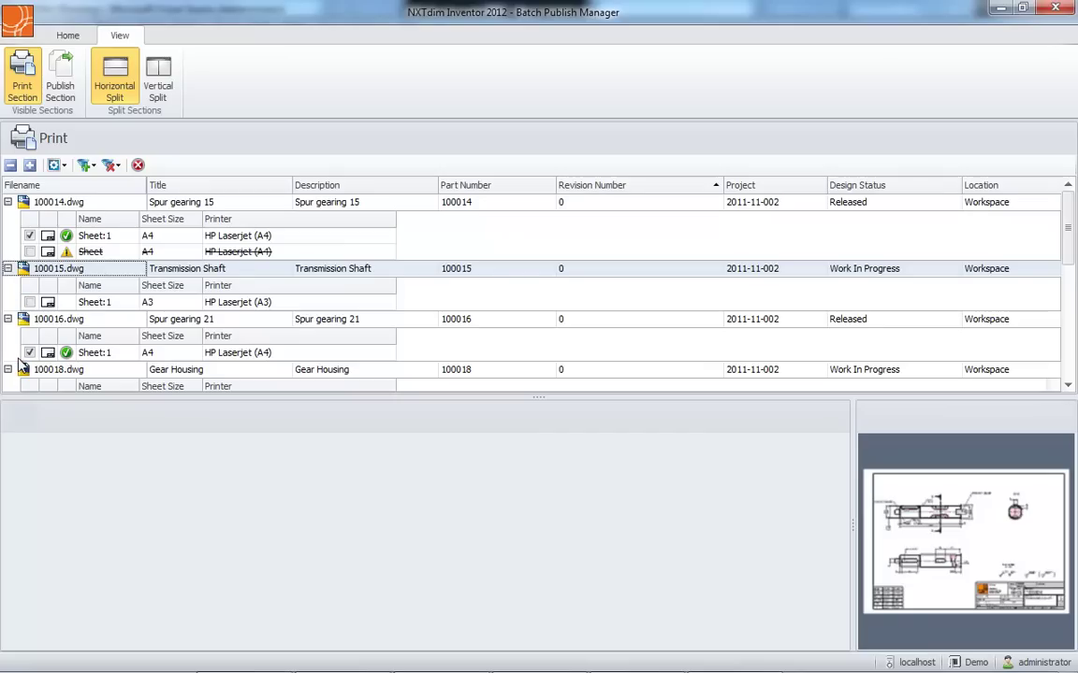
mouse_move(75, 185)
left_click(89, 167)
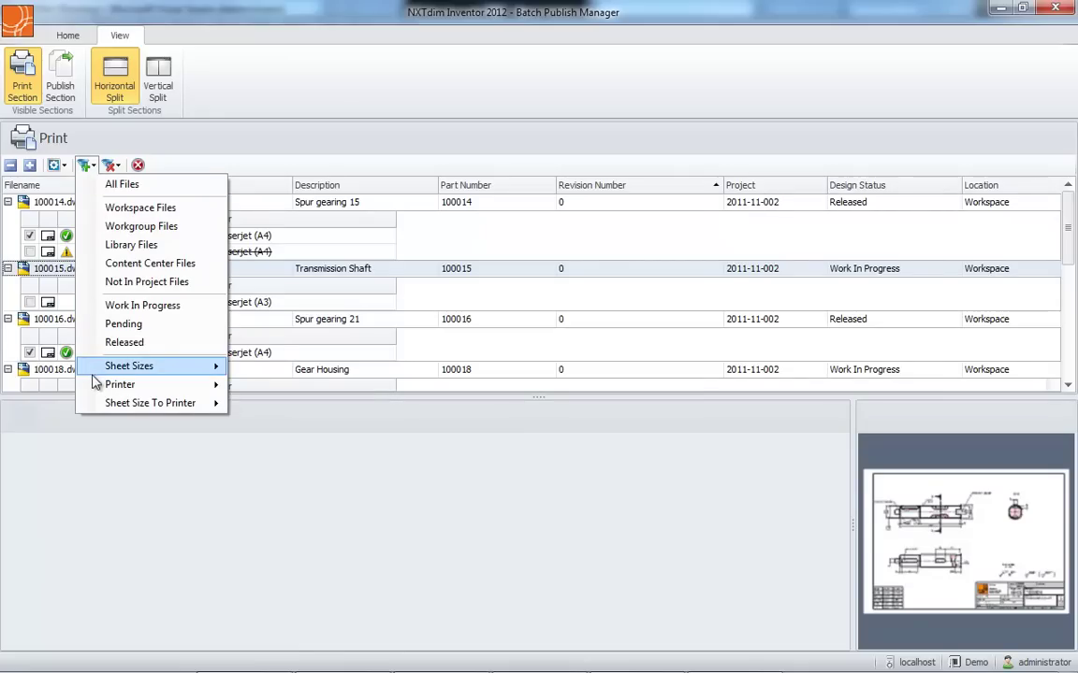
mouse_move(150, 403)
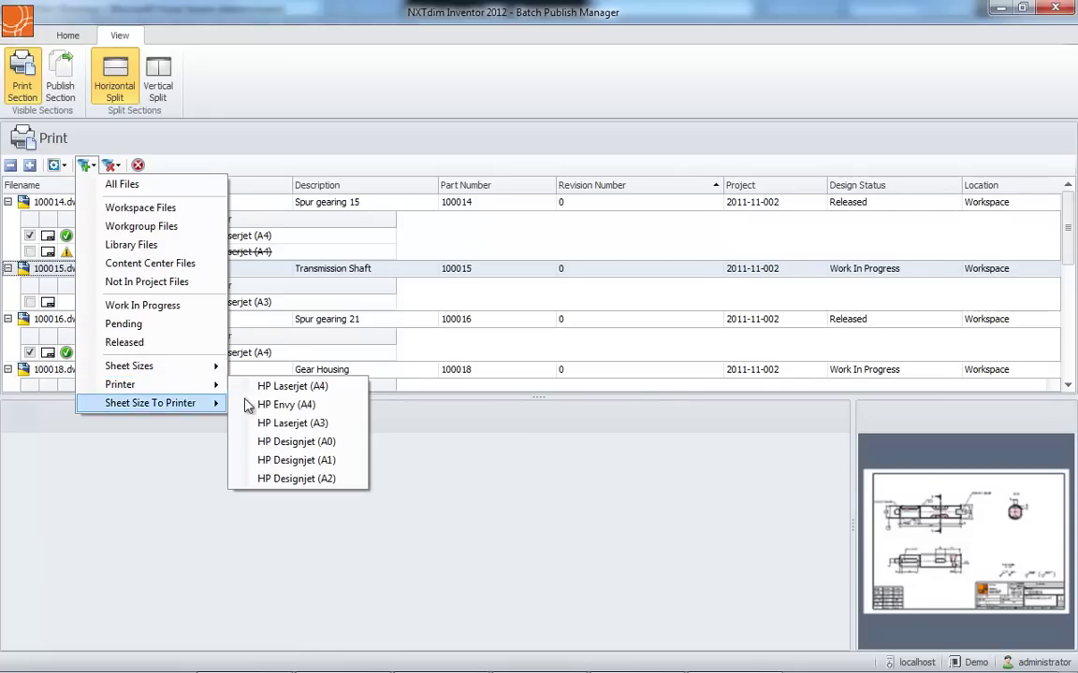
left_click(315, 482)
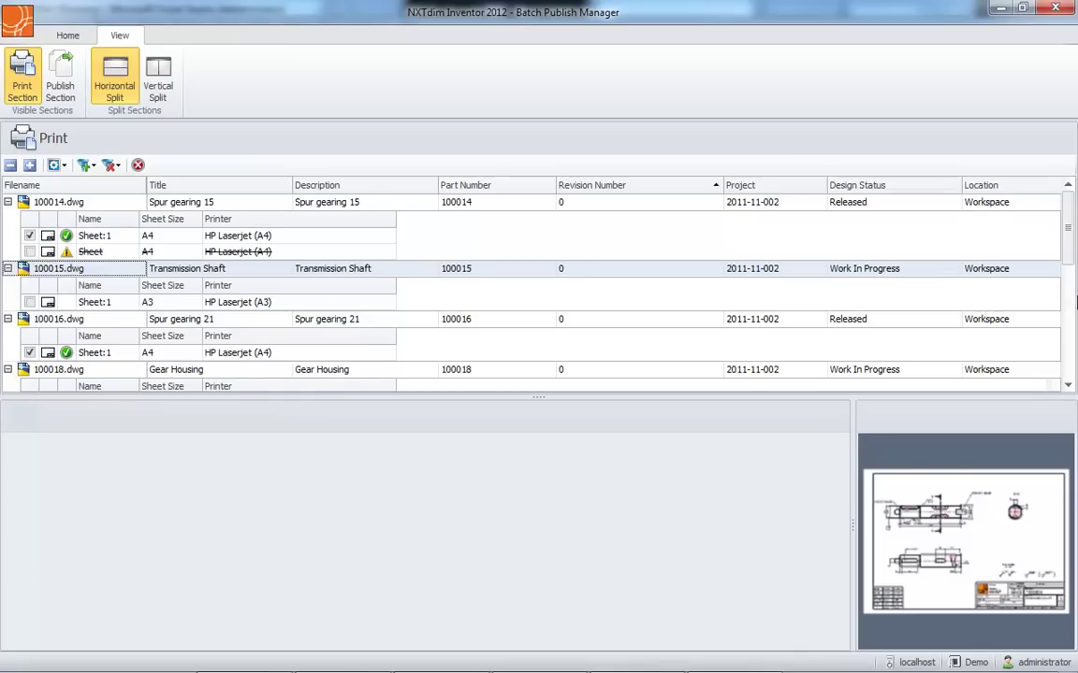
scroll(1074, 309, "down", 2)
scroll(1074, 292, "down", 2)
scroll(1074, 293, "down", 2)
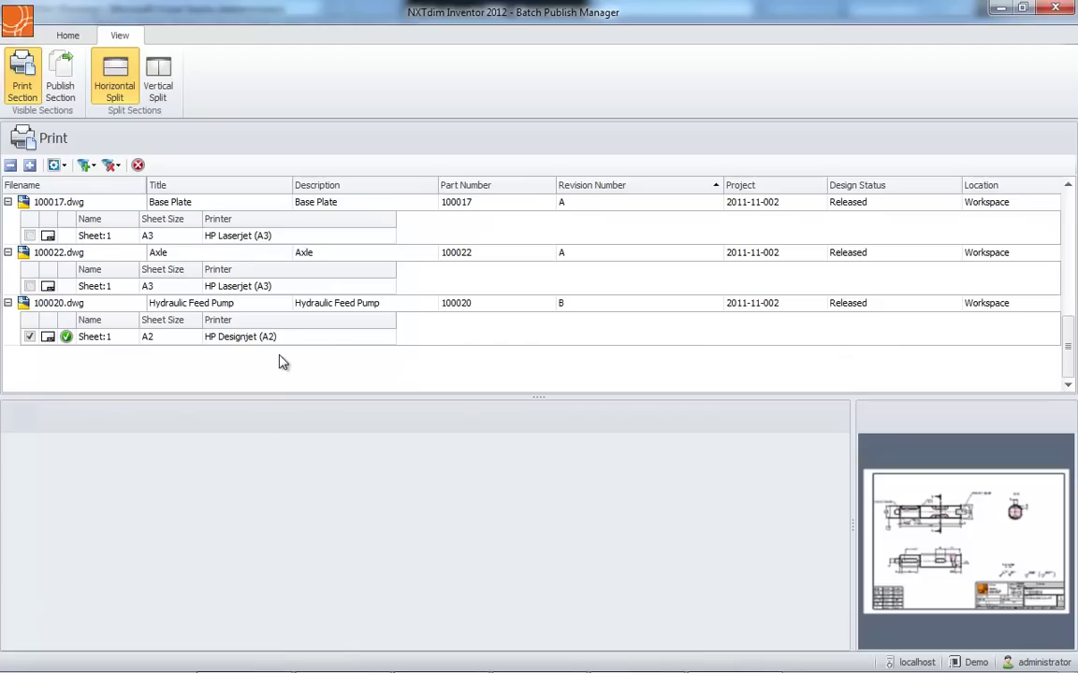
left_click(94, 169)
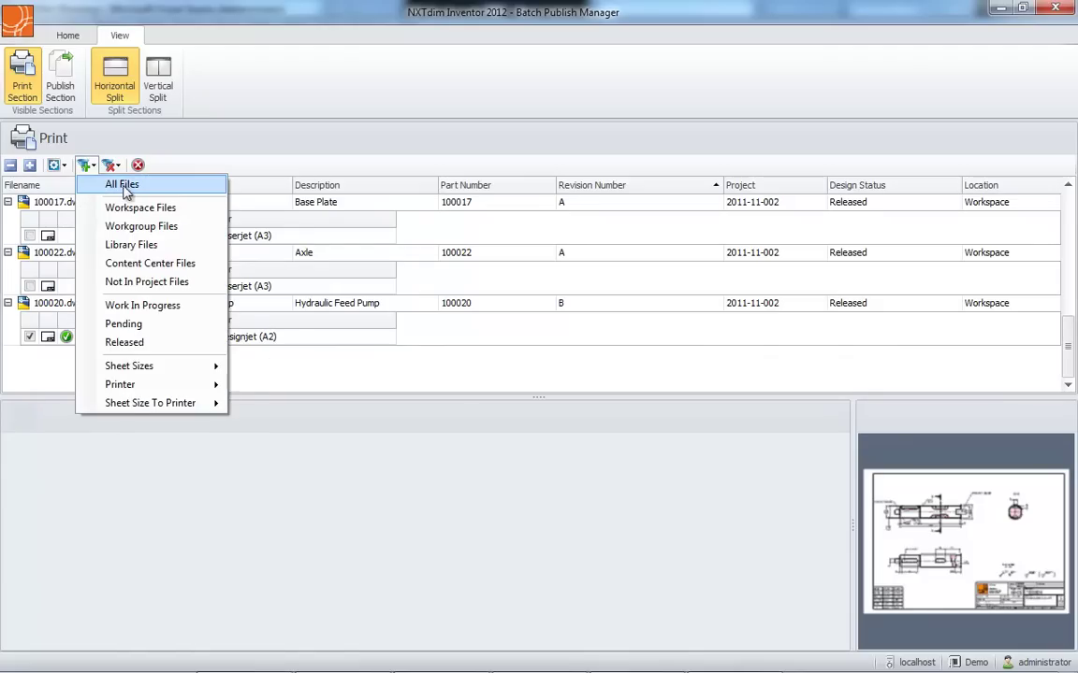
left_click(128, 186)
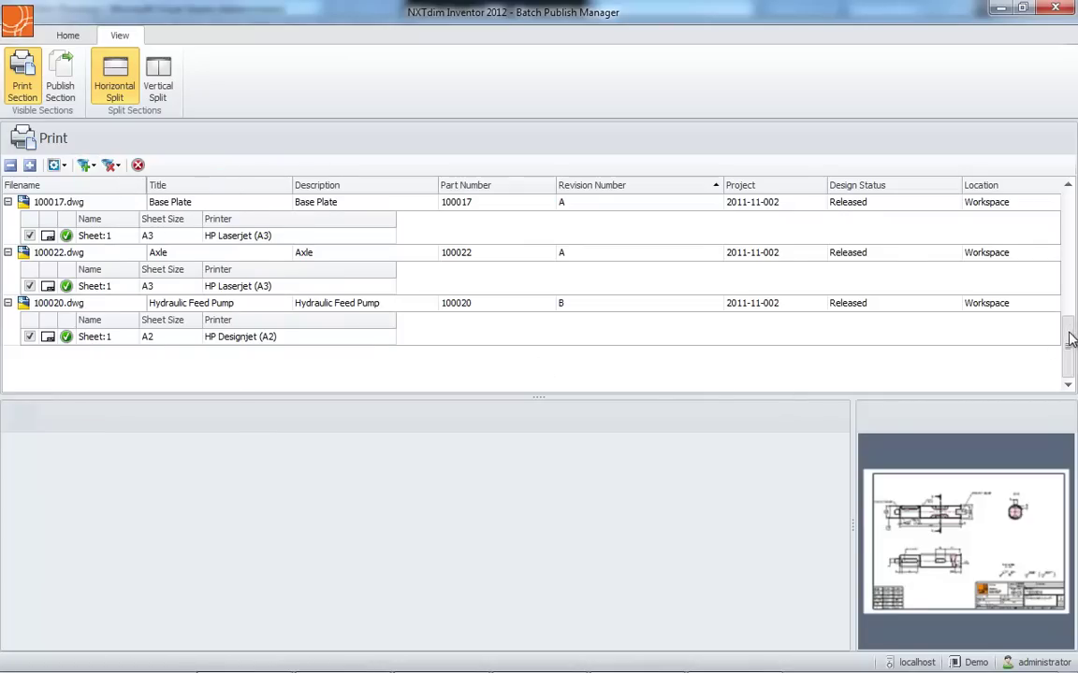
left_click_drag(1070, 339, 1067, 217)
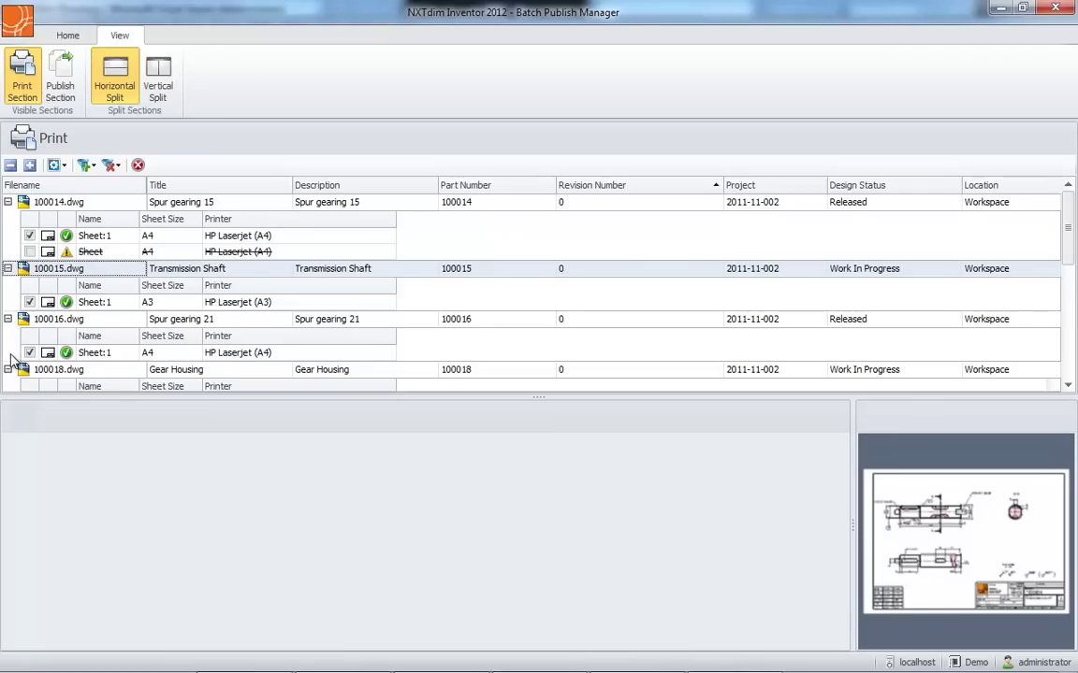
Assign all selected sheets to the HP Envy (A4) printer and scroll through to check
left_click(67, 169)
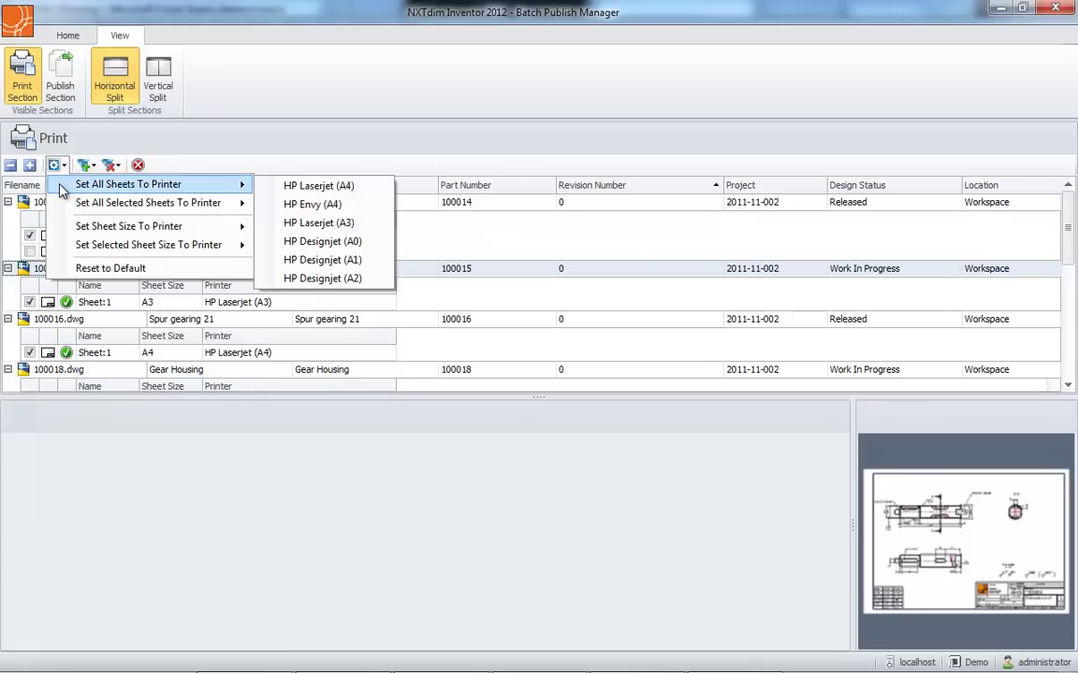
mouse_move(148, 203)
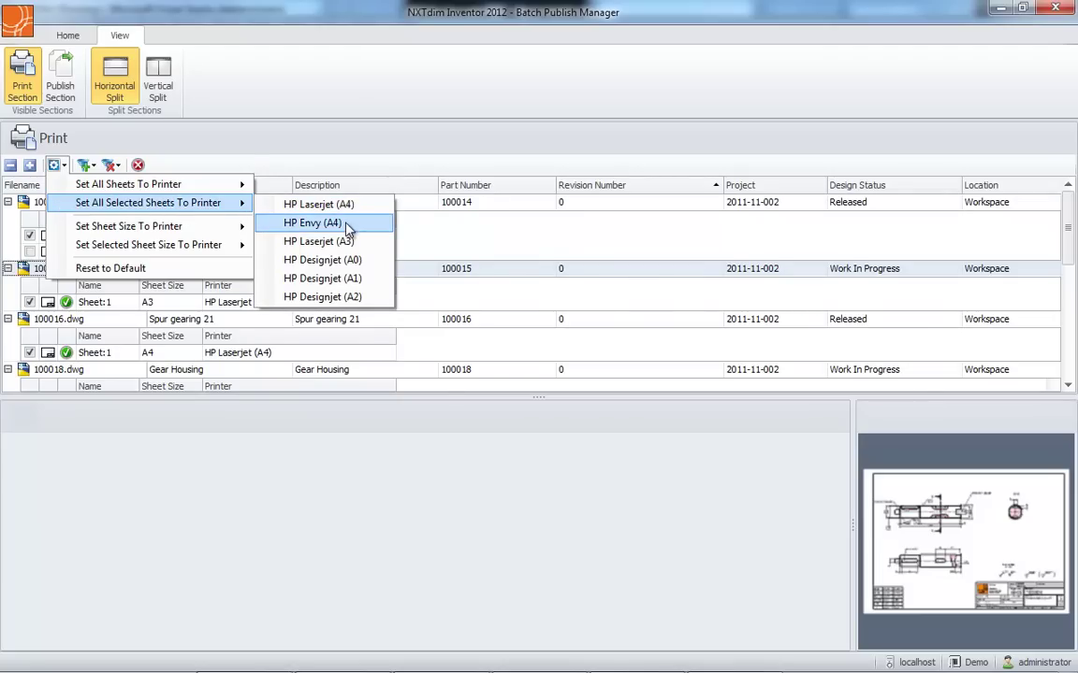
left_click(346, 226)
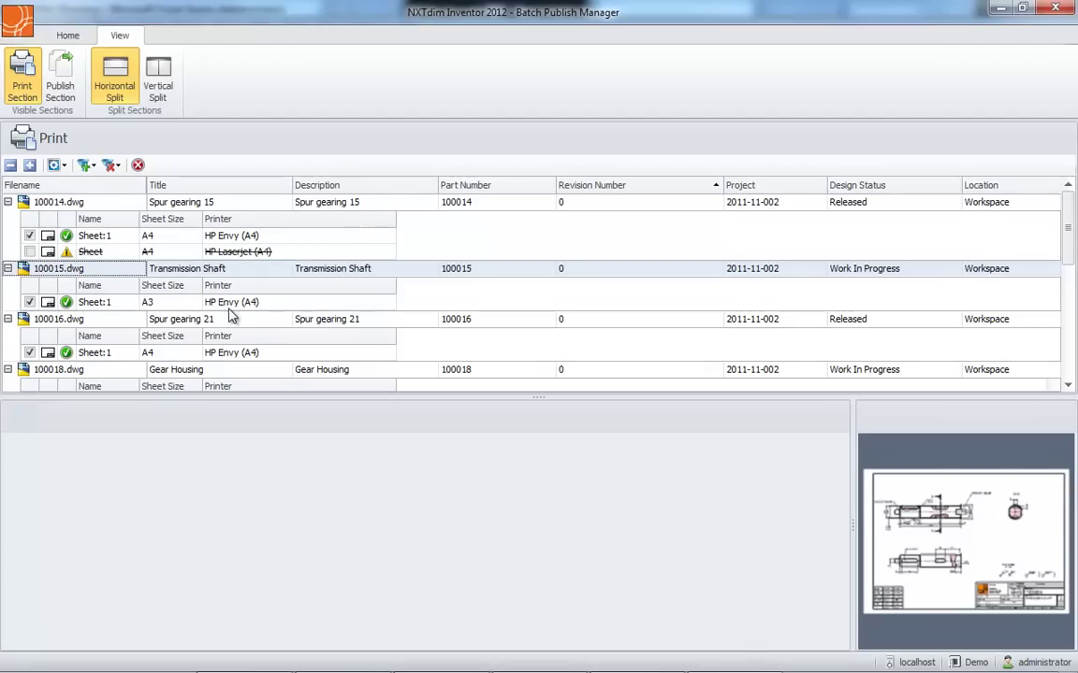
left_click_drag(1068, 216, 1066, 328)
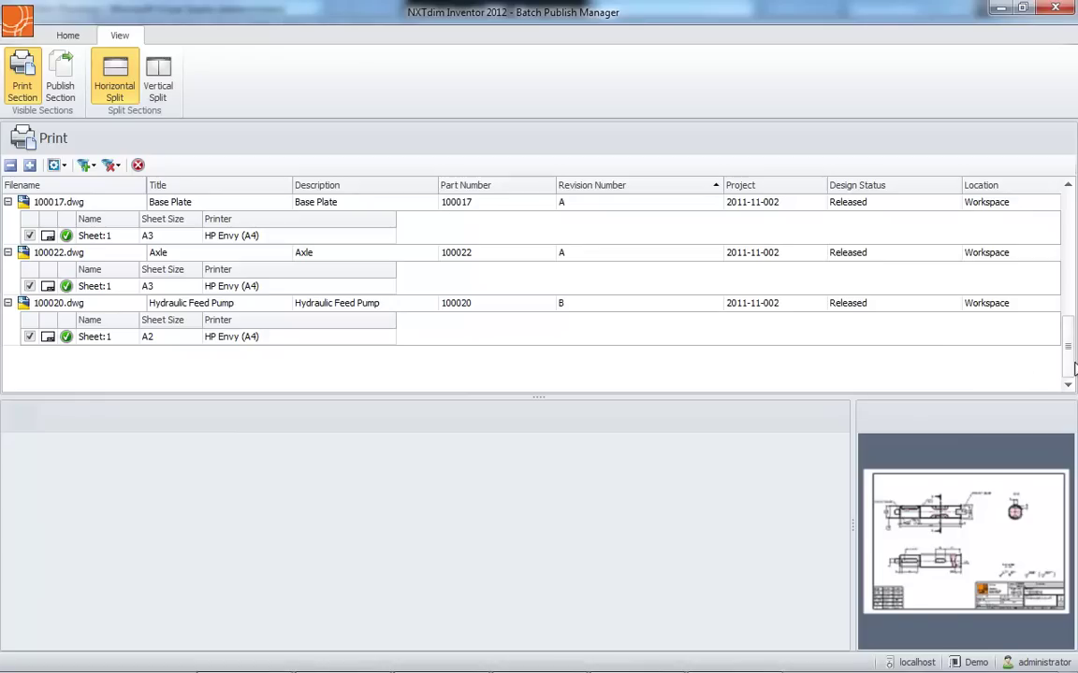
left_click_drag(1073, 367, 1074, 243)
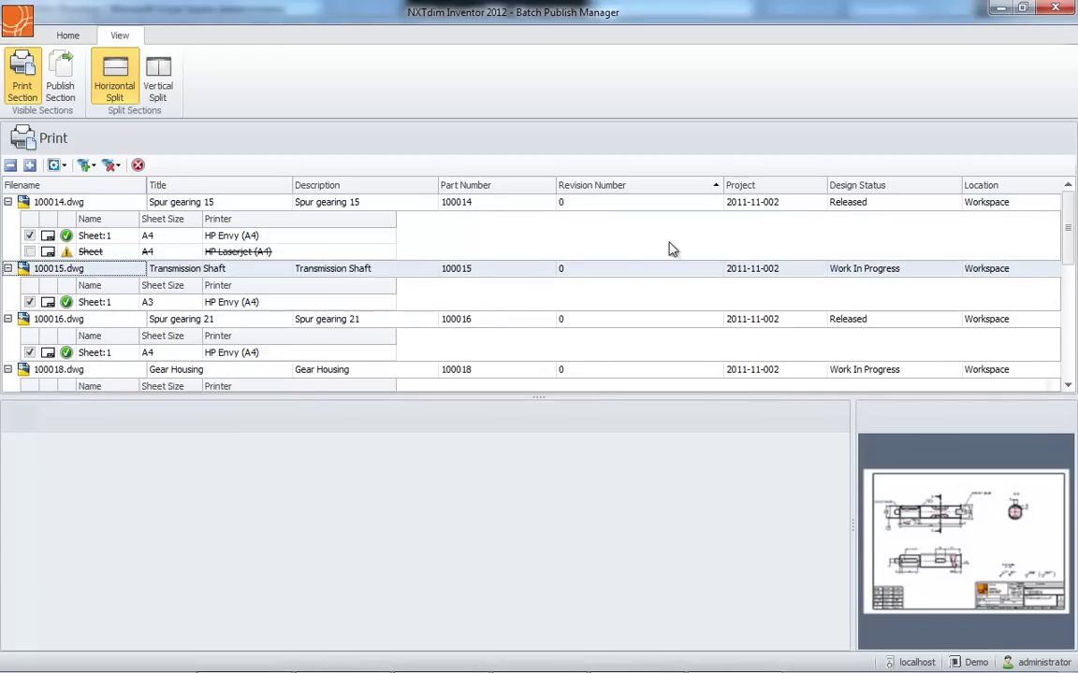
left_click(64, 166)
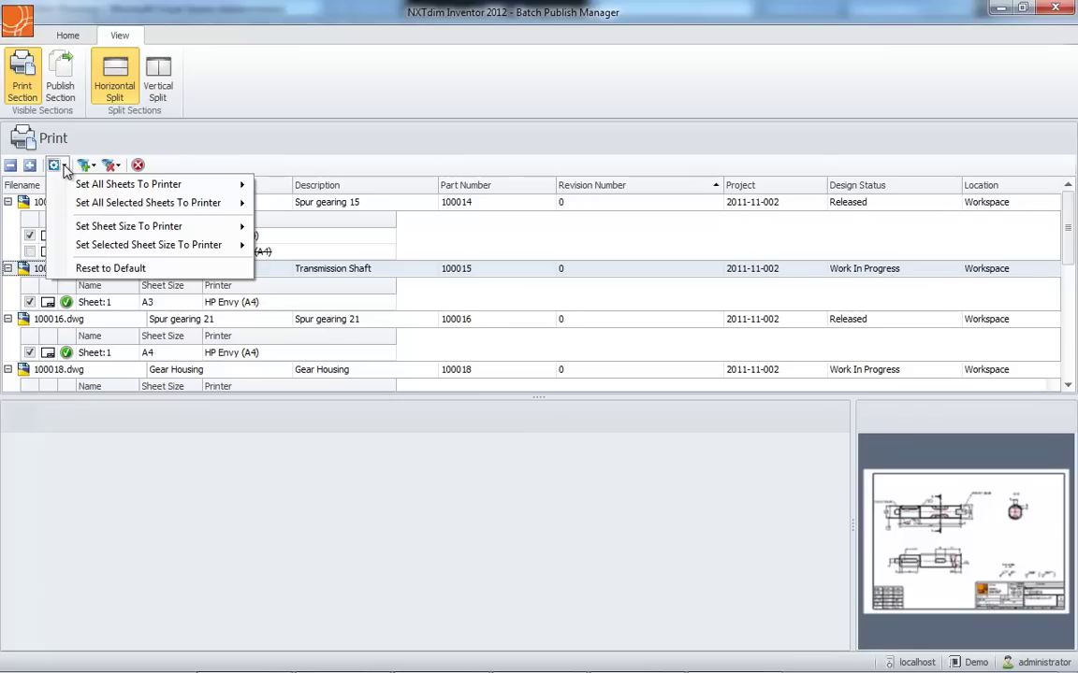
Reset sheet printers to defaults, then send all A2 sheets to HP Laserjet (A3)
left_click(54, 271)
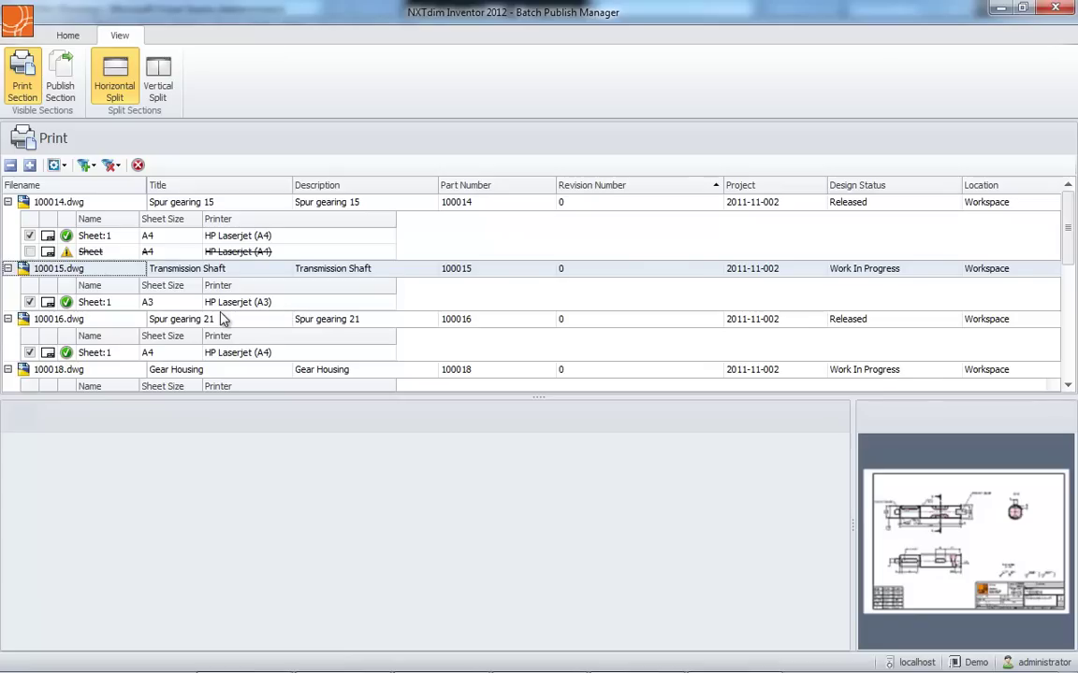
left_click(63, 168)
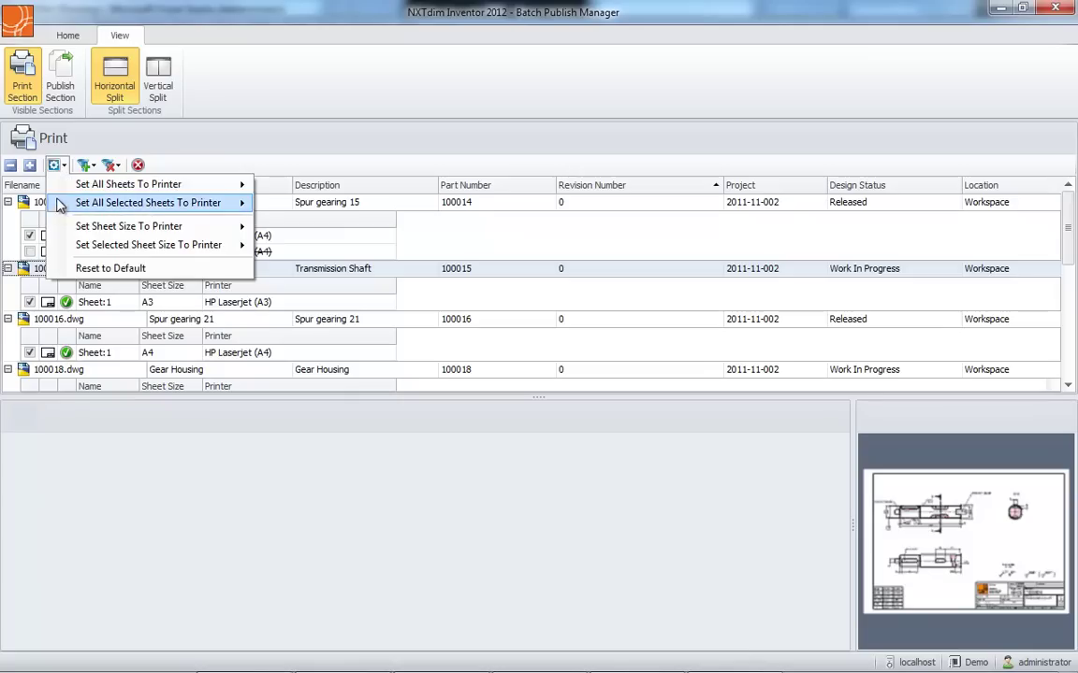
mouse_move(128, 227)
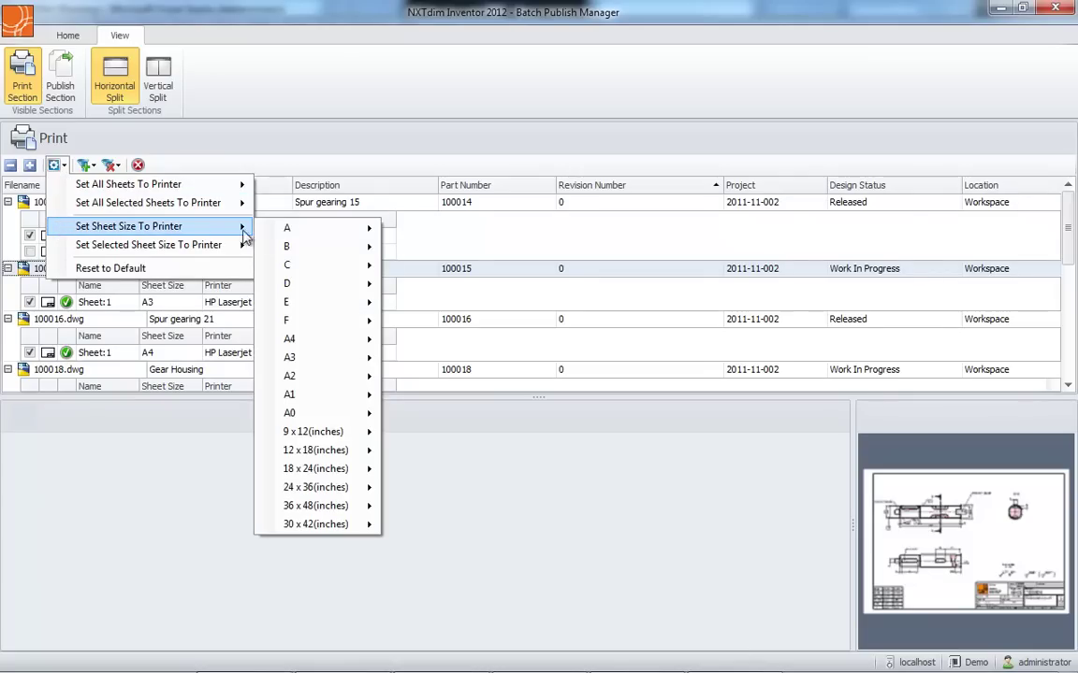
mouse_move(309, 376)
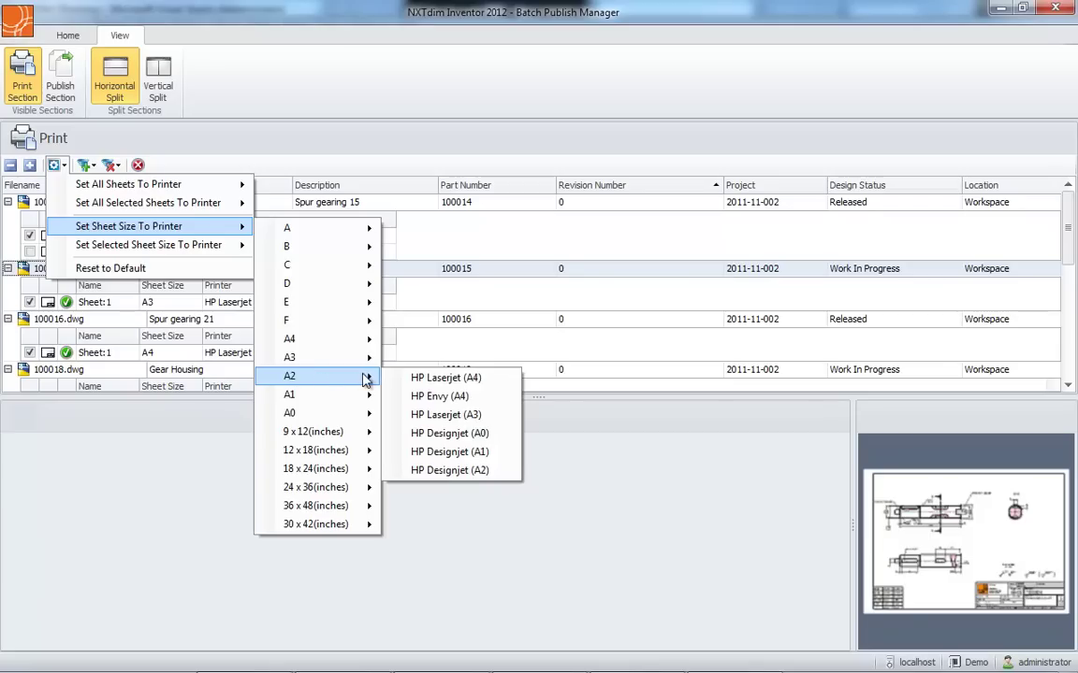
left_click(437, 415)
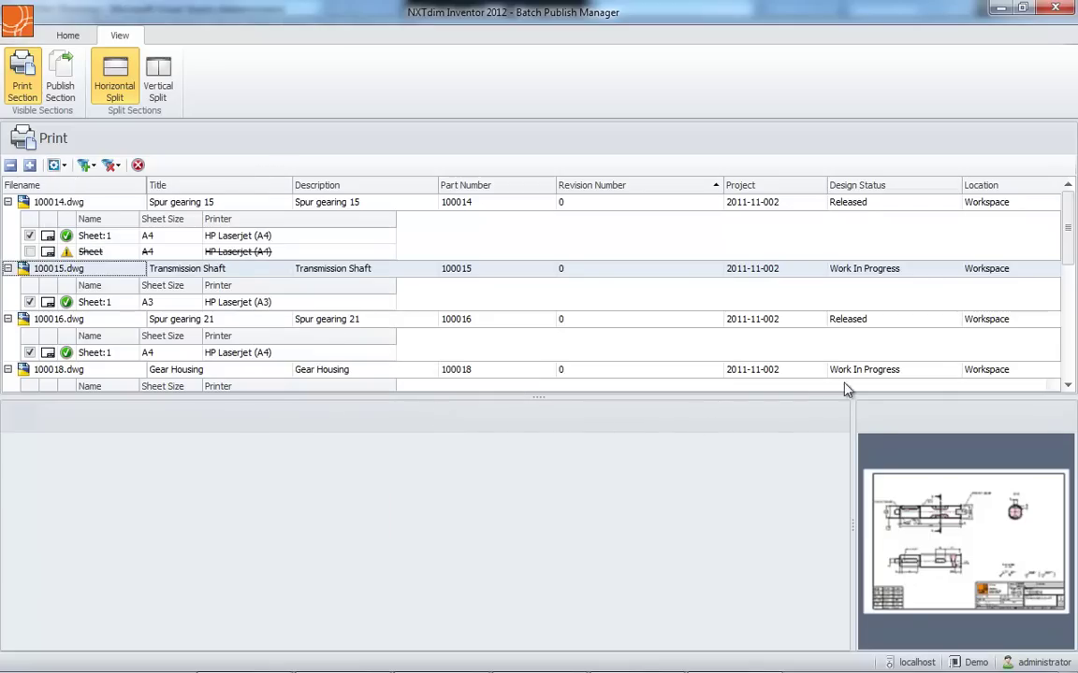
left_click(959, 206)
left_click_drag(1072, 207, 1072, 330)
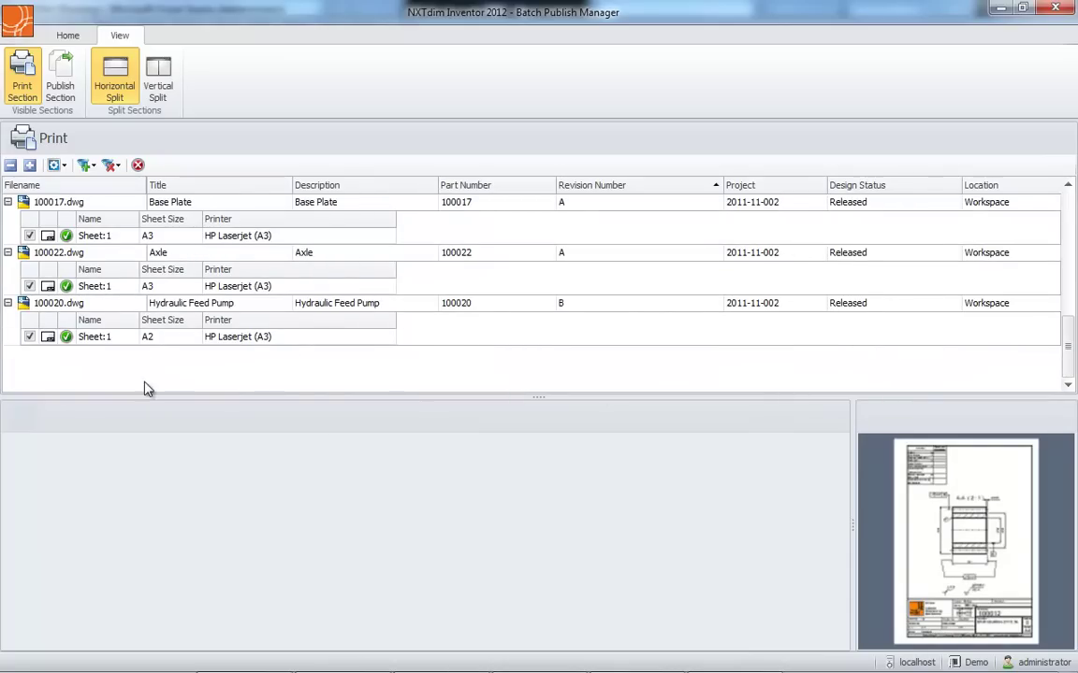
Send all A3 sheets to HP Laserjet (A4), then reset every sheet to its default printer
mouse_move(70, 185)
left_click(55, 165)
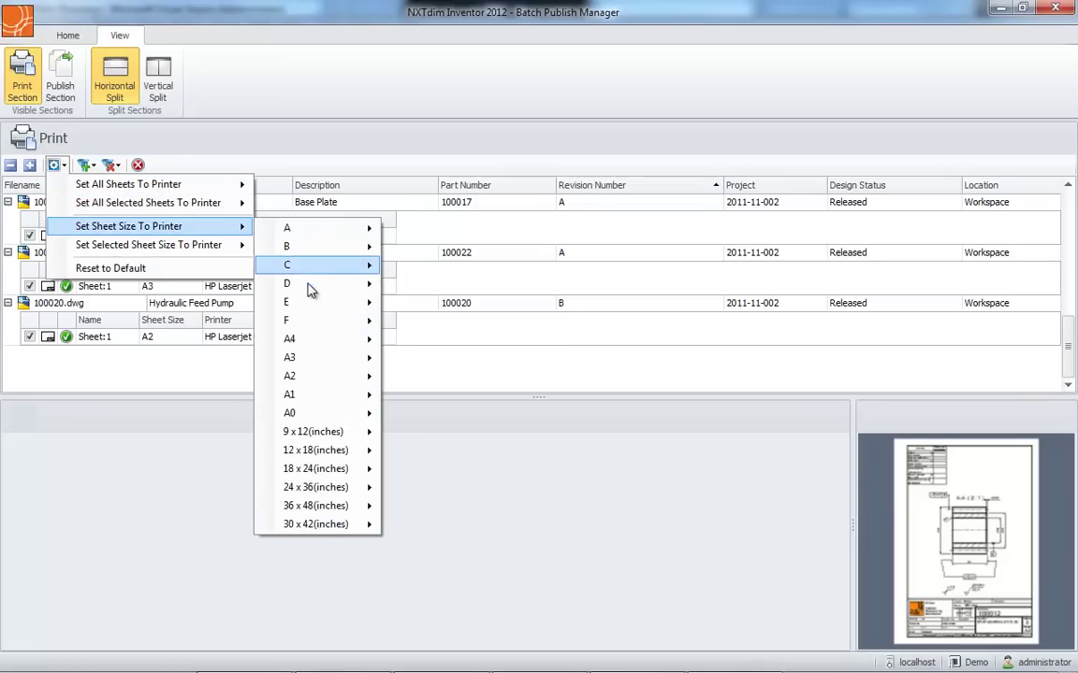
mouse_move(290, 357)
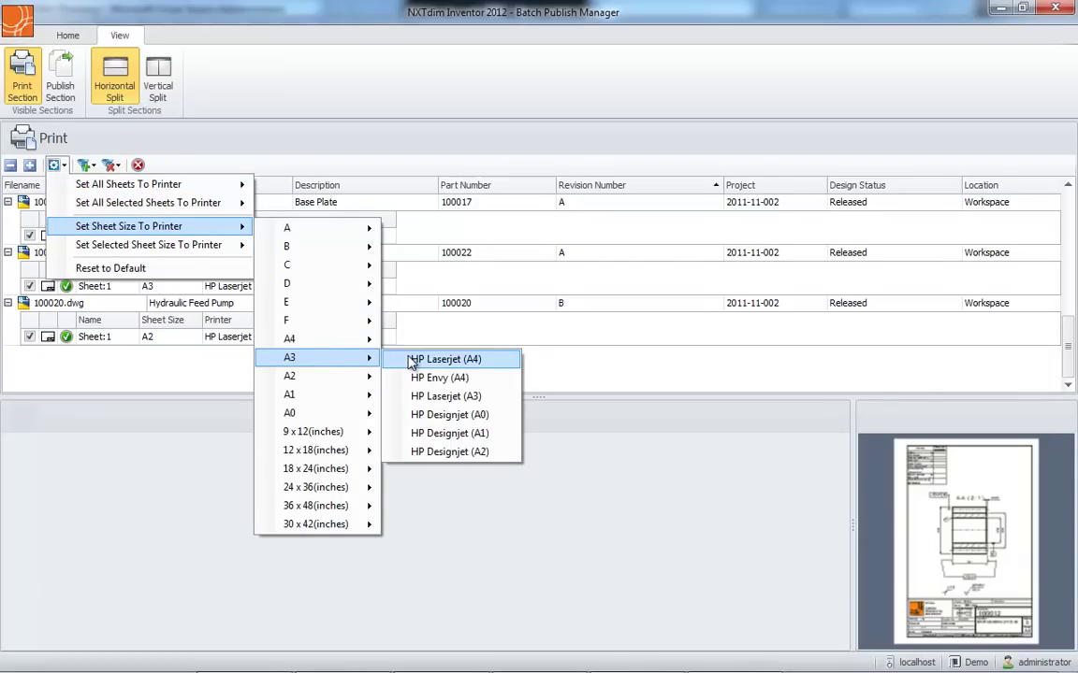
left_click(413, 361)
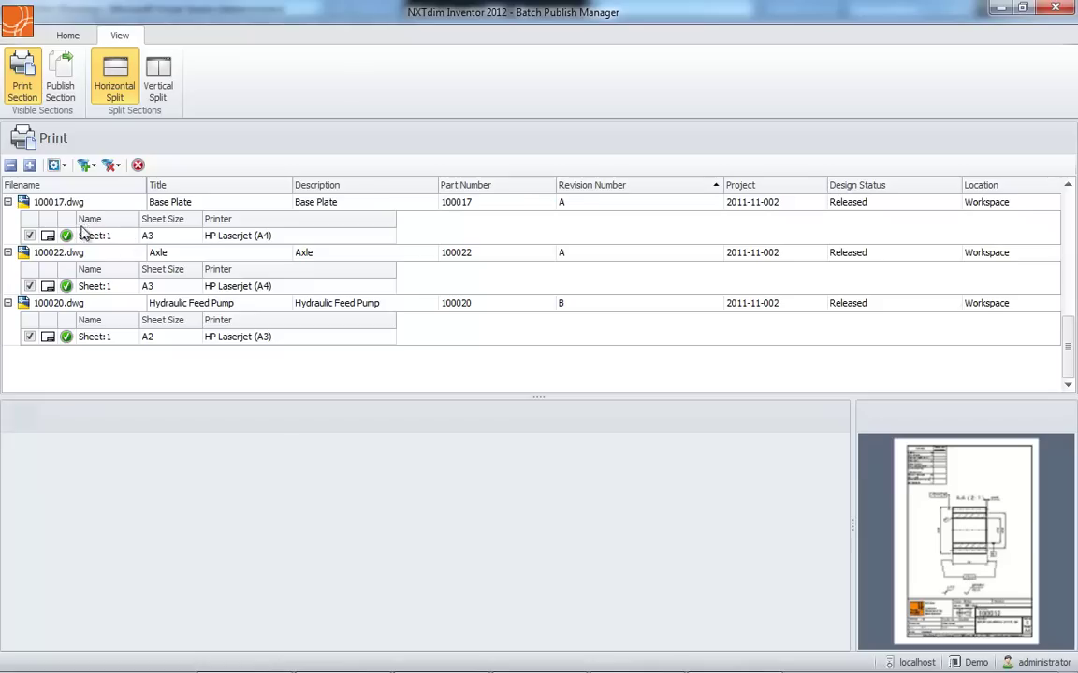
left_click(64, 166)
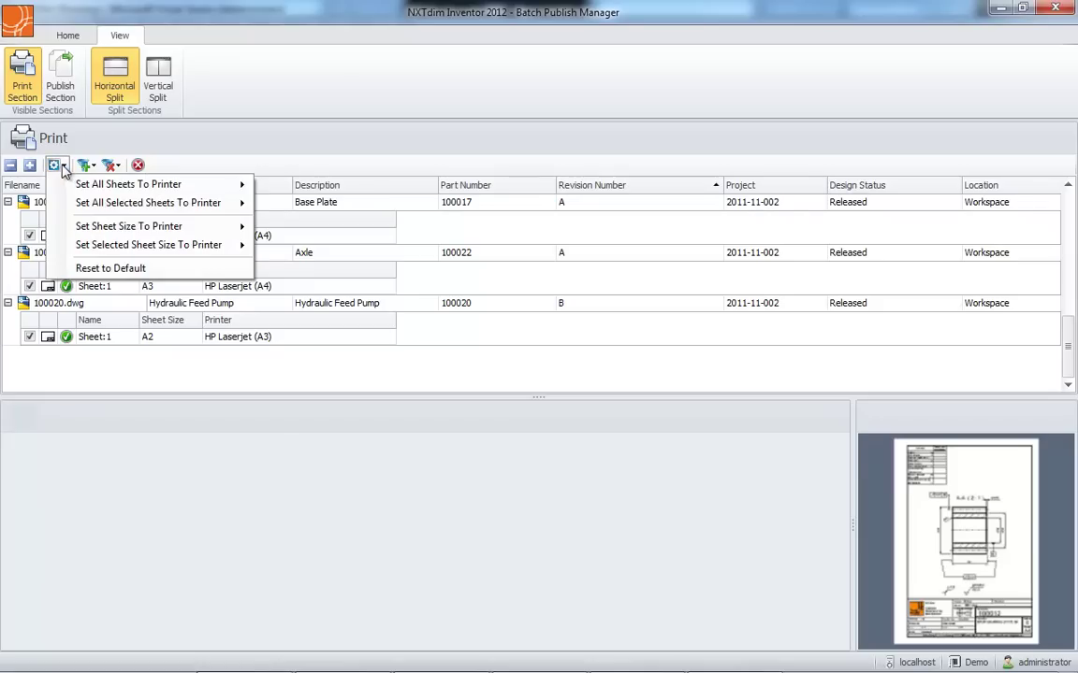
left_click(61, 272)
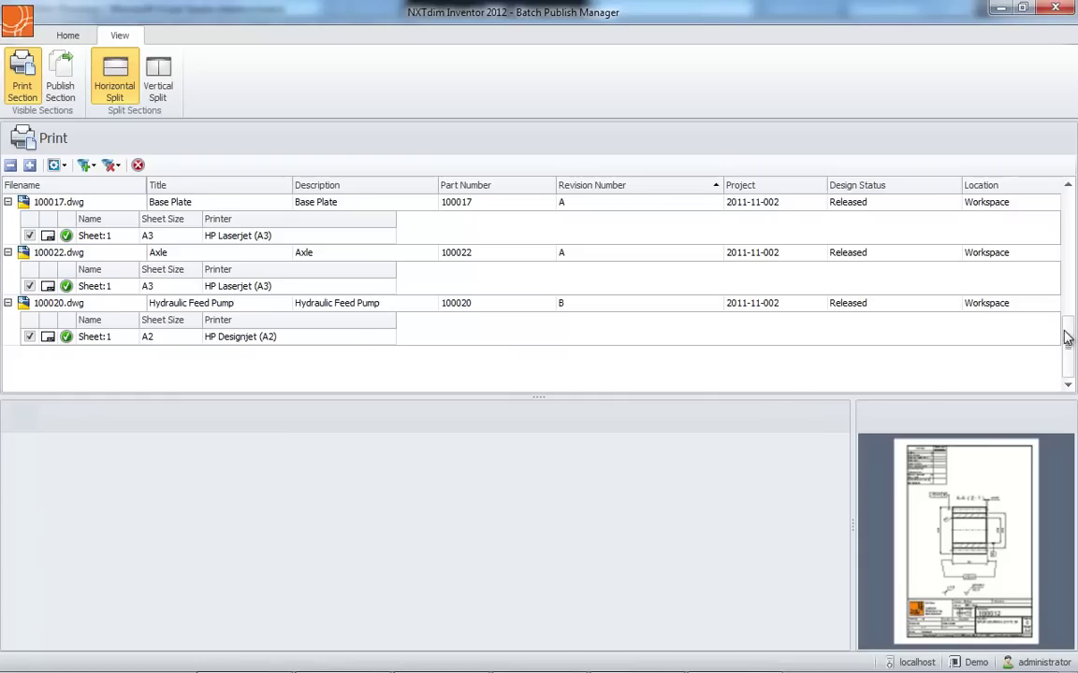
left_click_drag(1069, 336, 1071, 217)
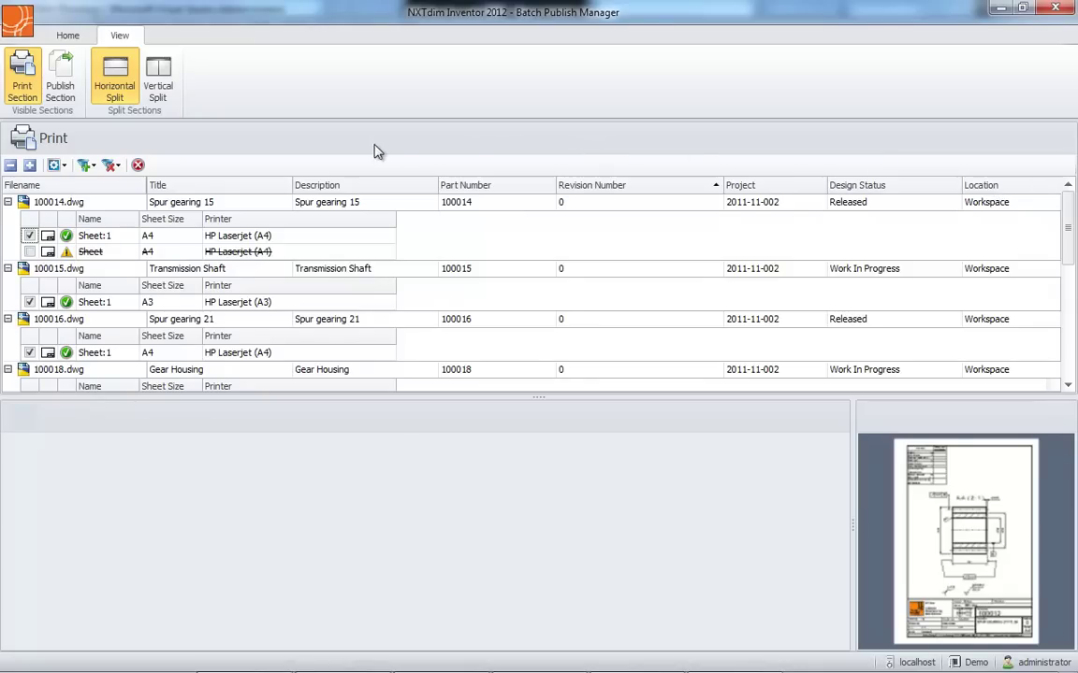
Show only the Publish list and view drawing 100014's export settings
left_click(52, 67)
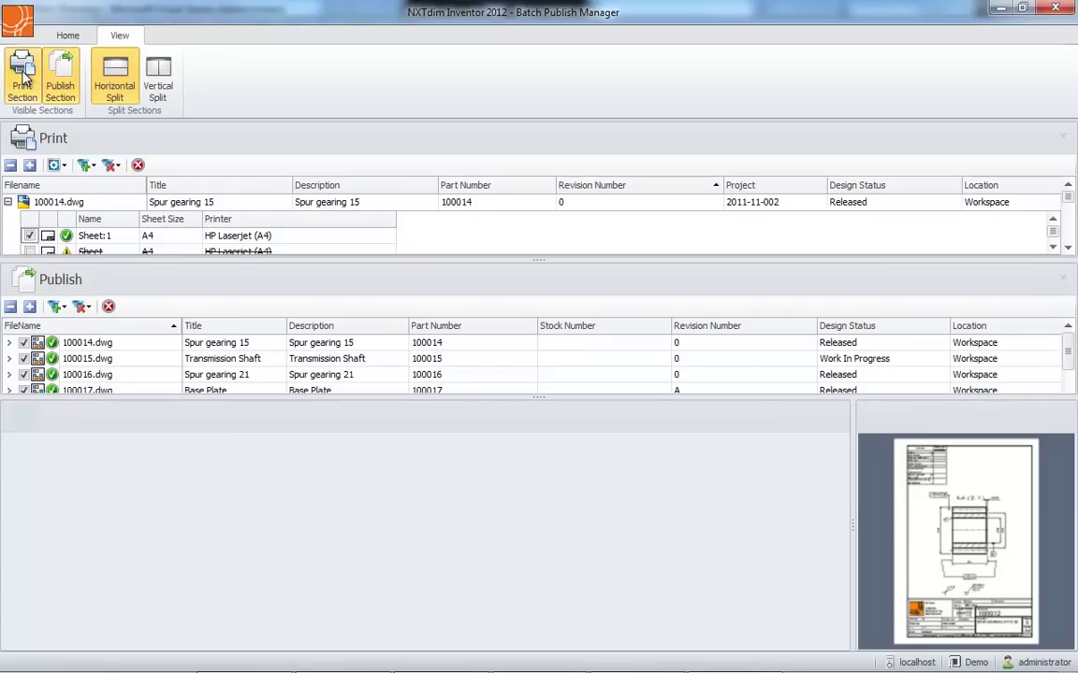
left_click(25, 80)
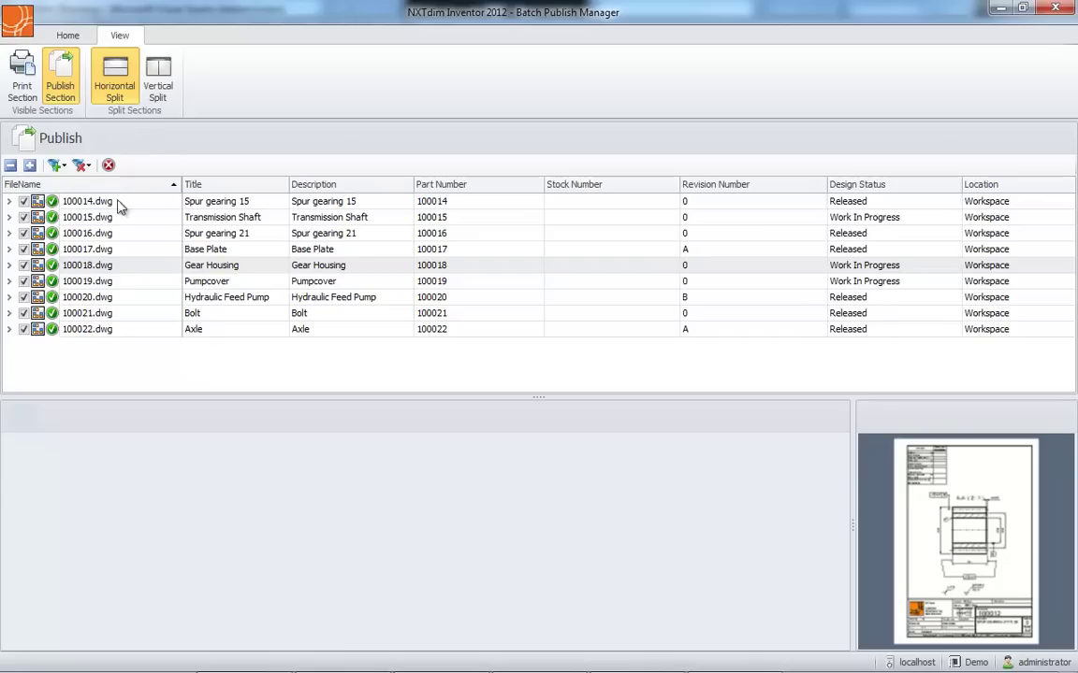
left_click(86, 202)
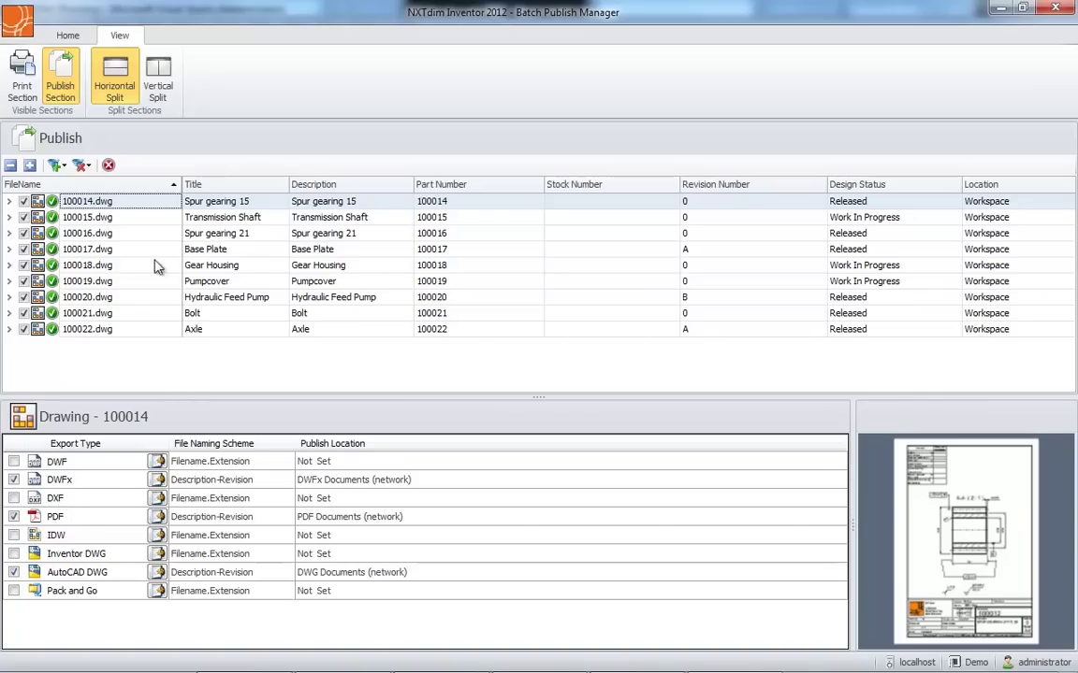
Enable IDW export for Base Plate drawing 100017, published to DWG Documents (network)
left_click(104, 237)
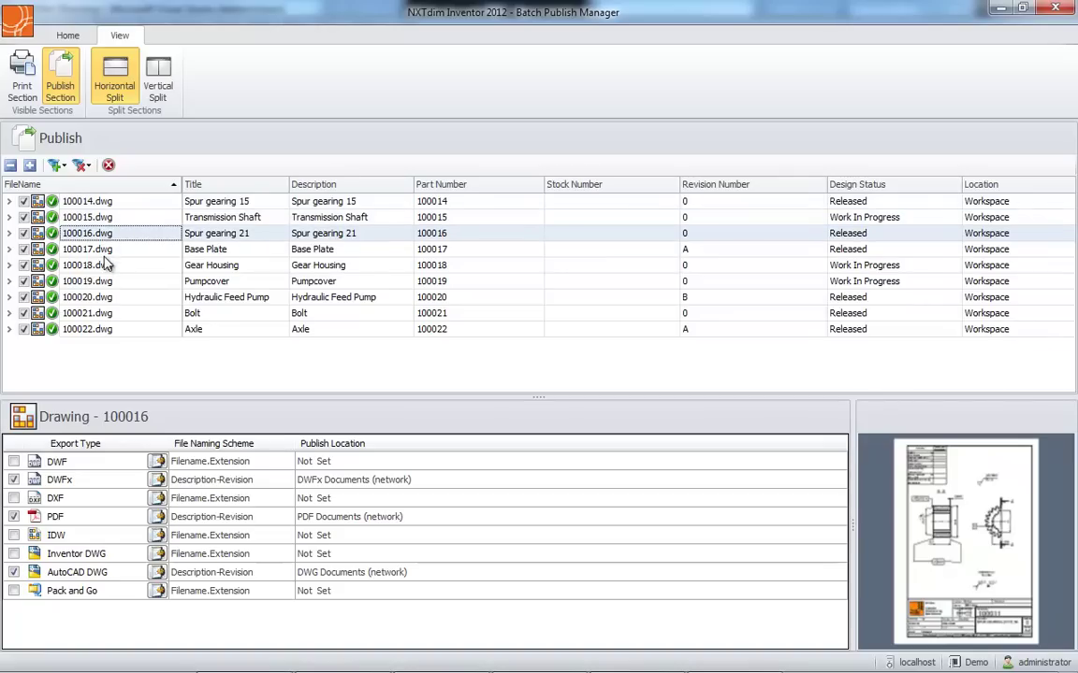
left_click(101, 248)
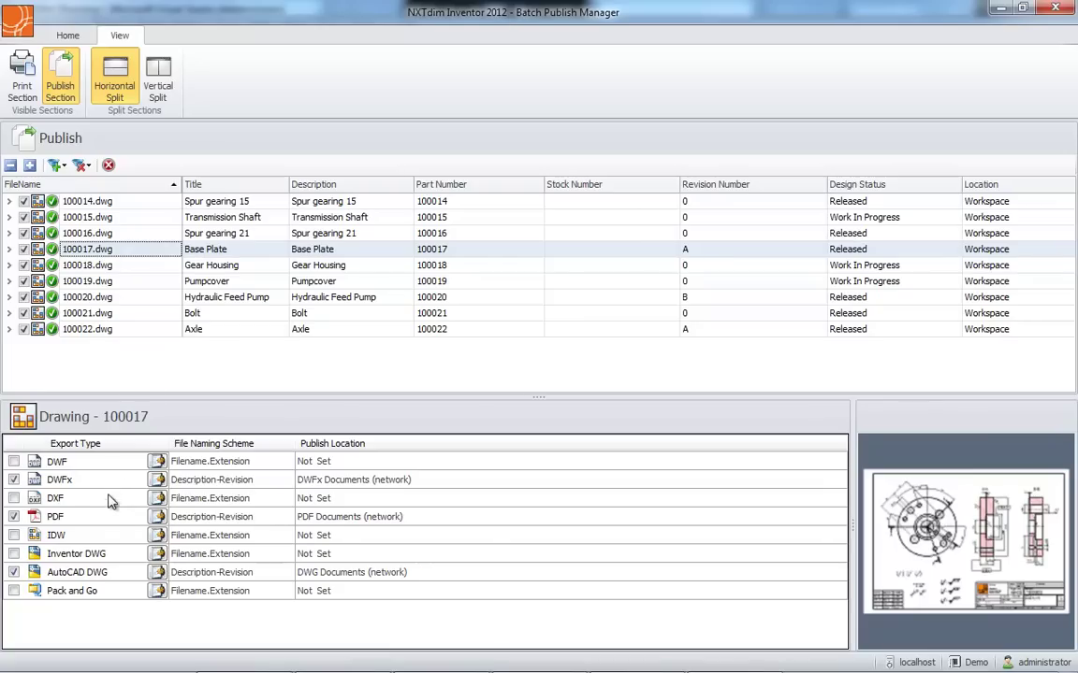
left_click(15, 535)
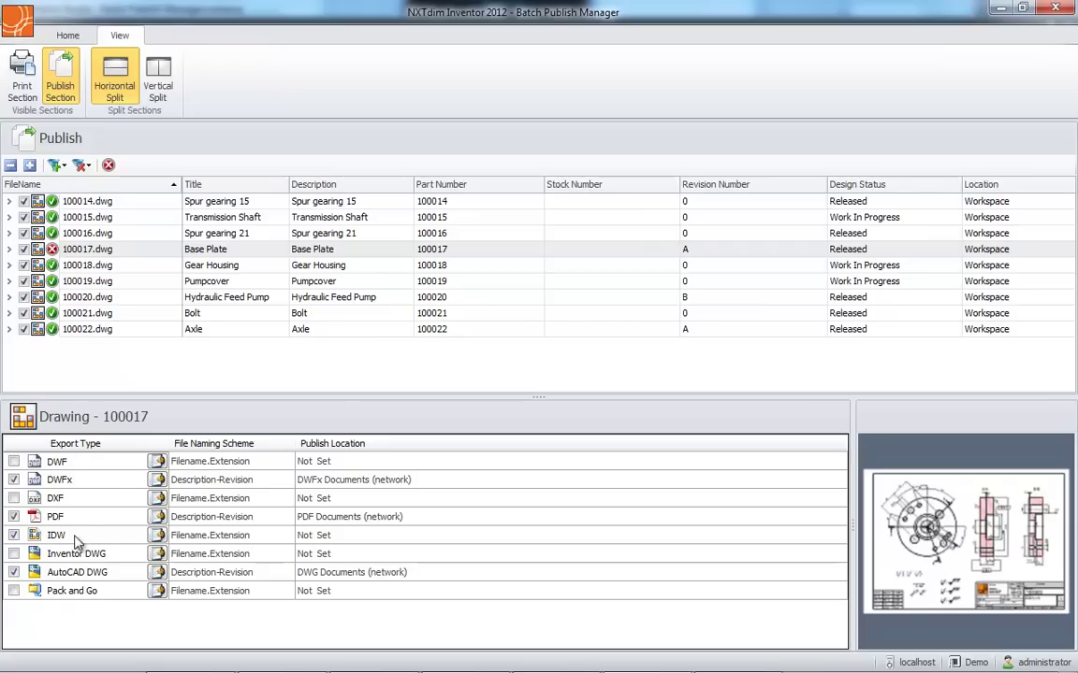
left_click(343, 541)
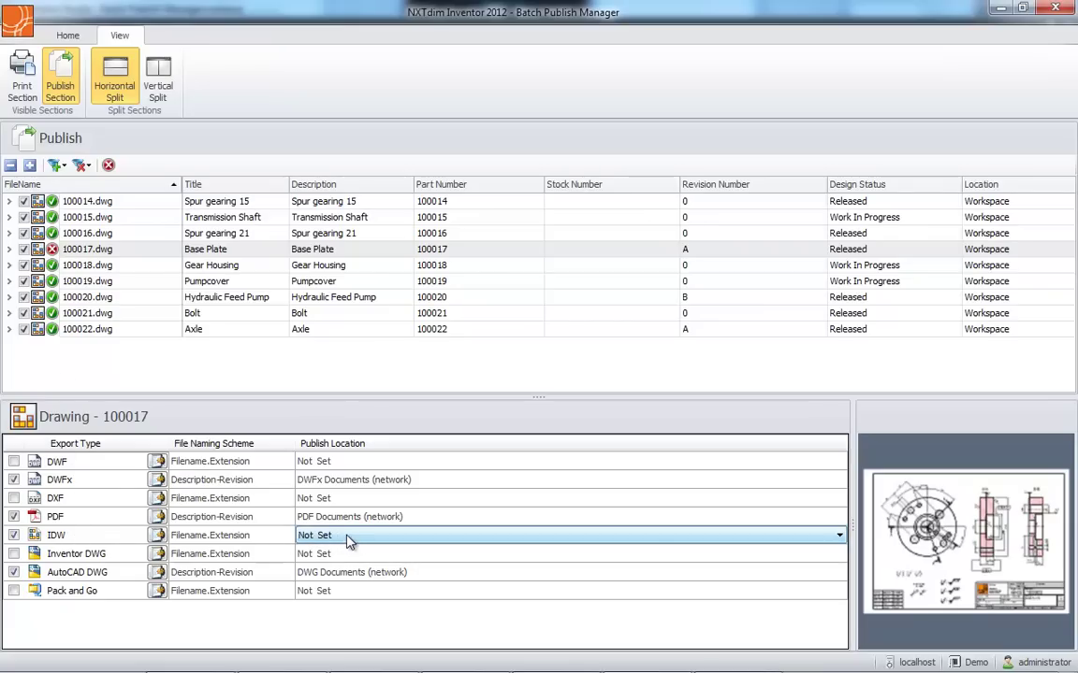
left_click(350, 540)
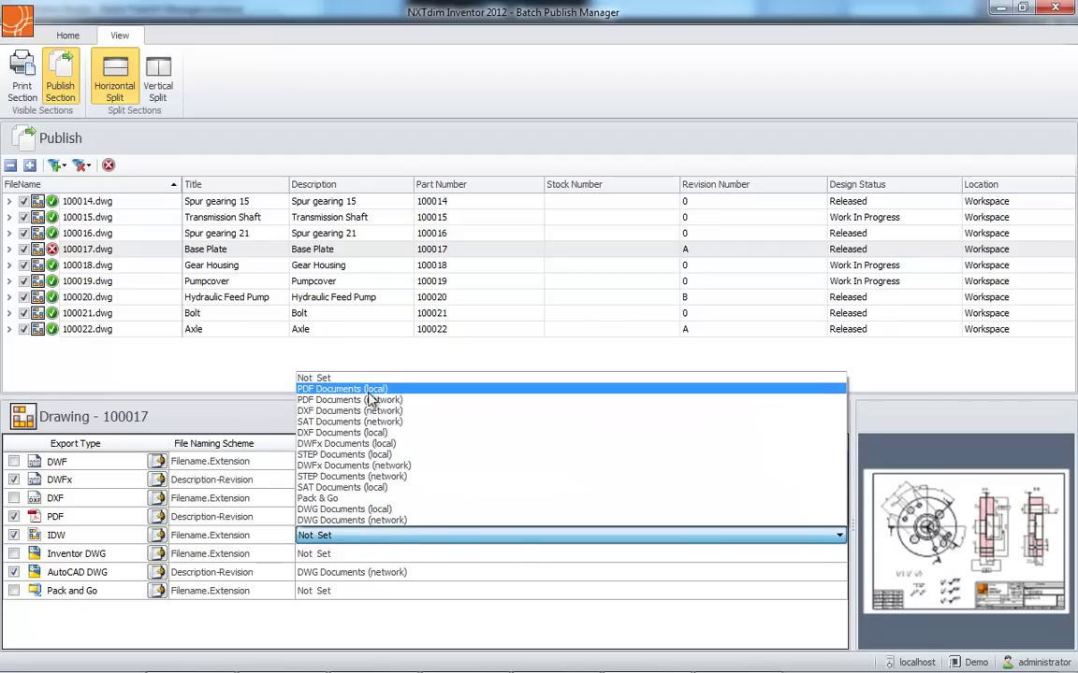
left_click(357, 520)
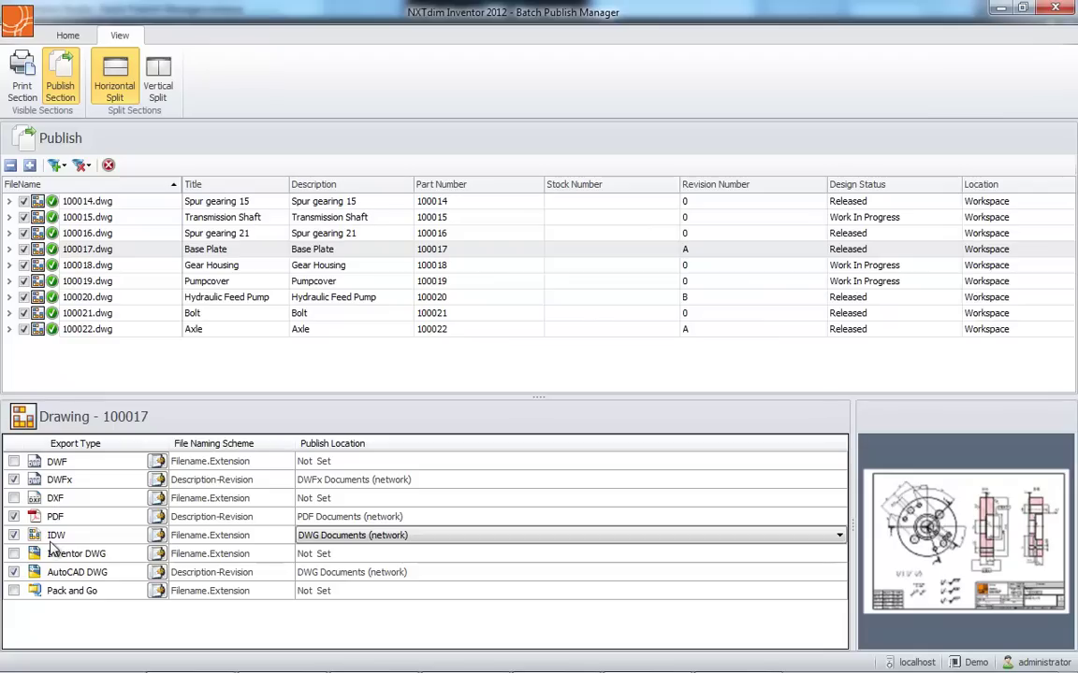
left_click(13, 535)
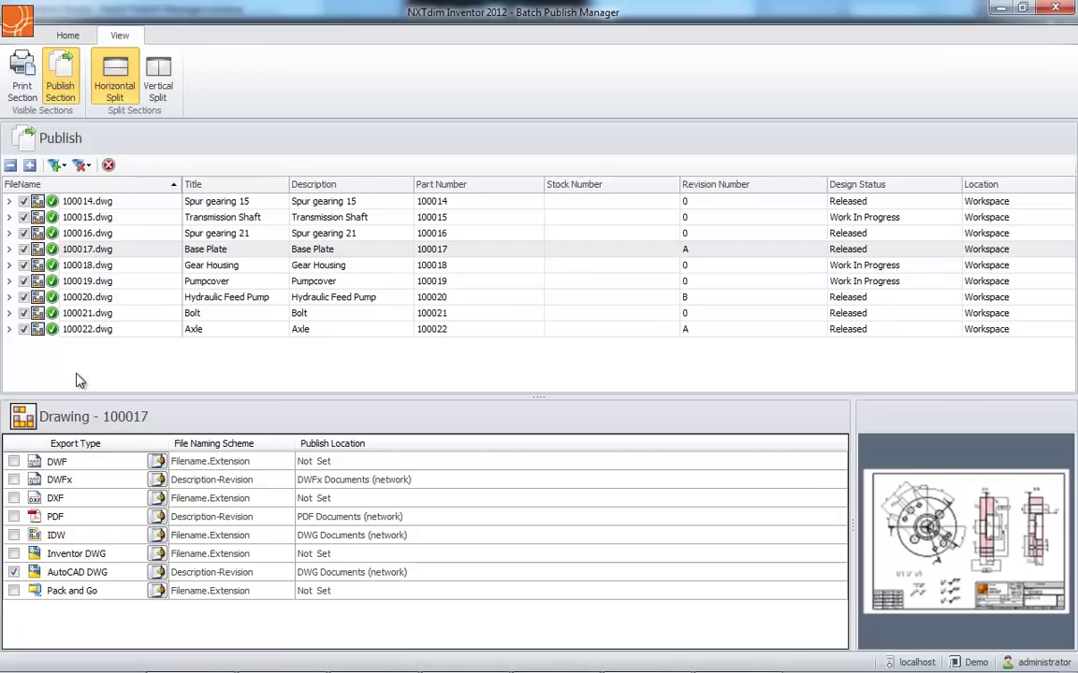
Expand drawings 100018 and 100020 and assembly 100013, checking GEAR HOUSING 100002's export settings
left_click(9, 267)
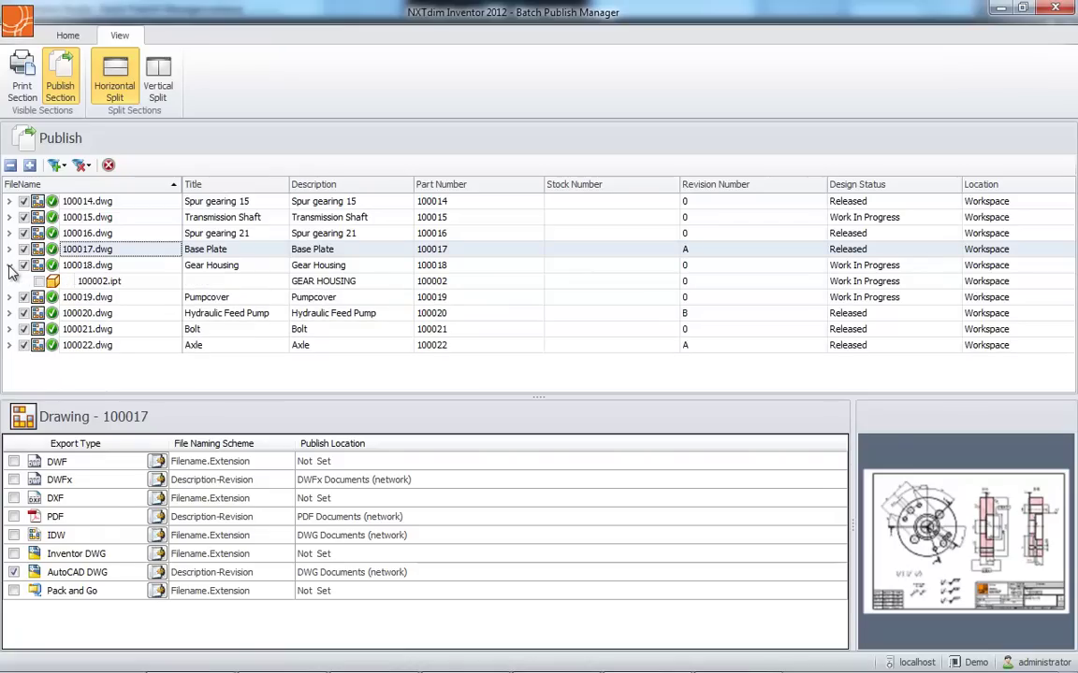
left_click(93, 285)
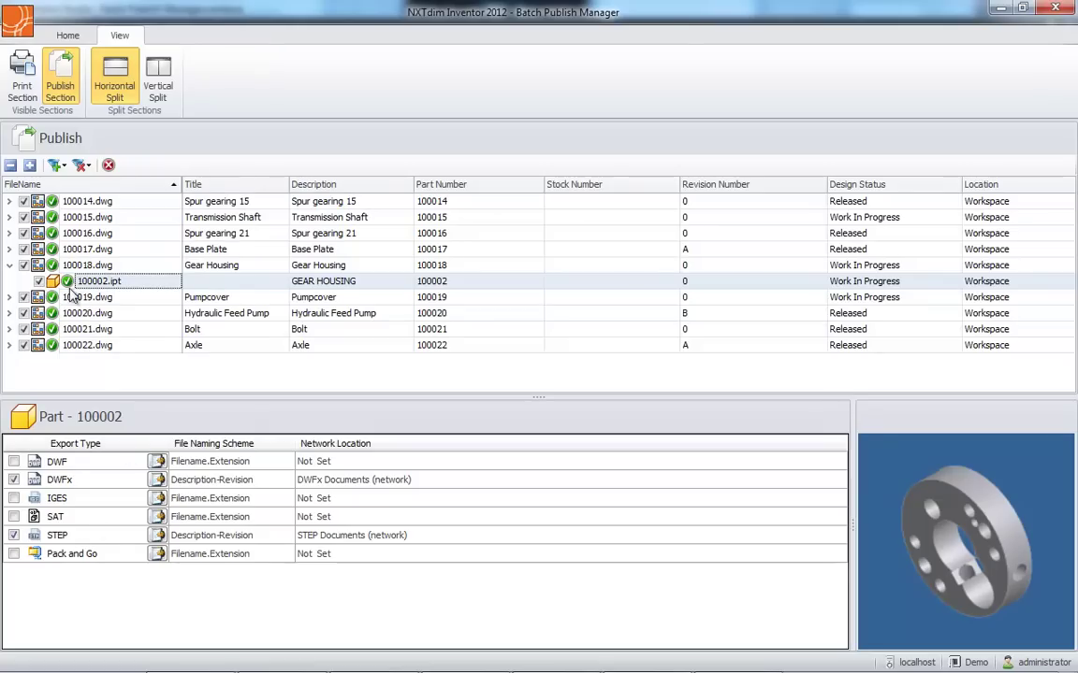
left_click(11, 314)
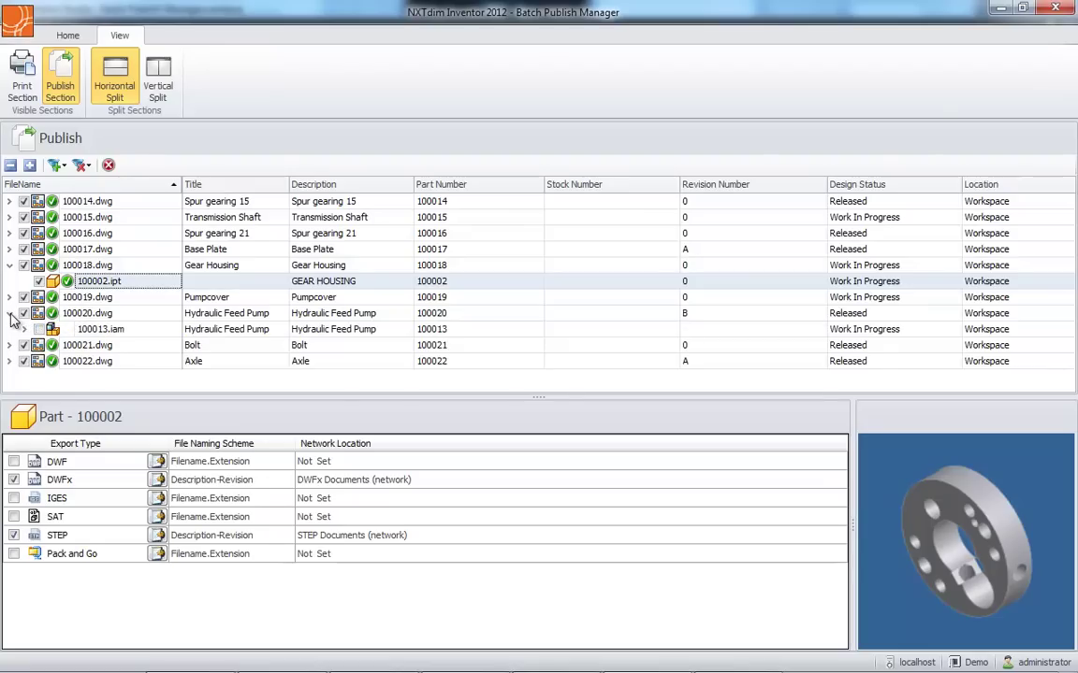
left_click(26, 331)
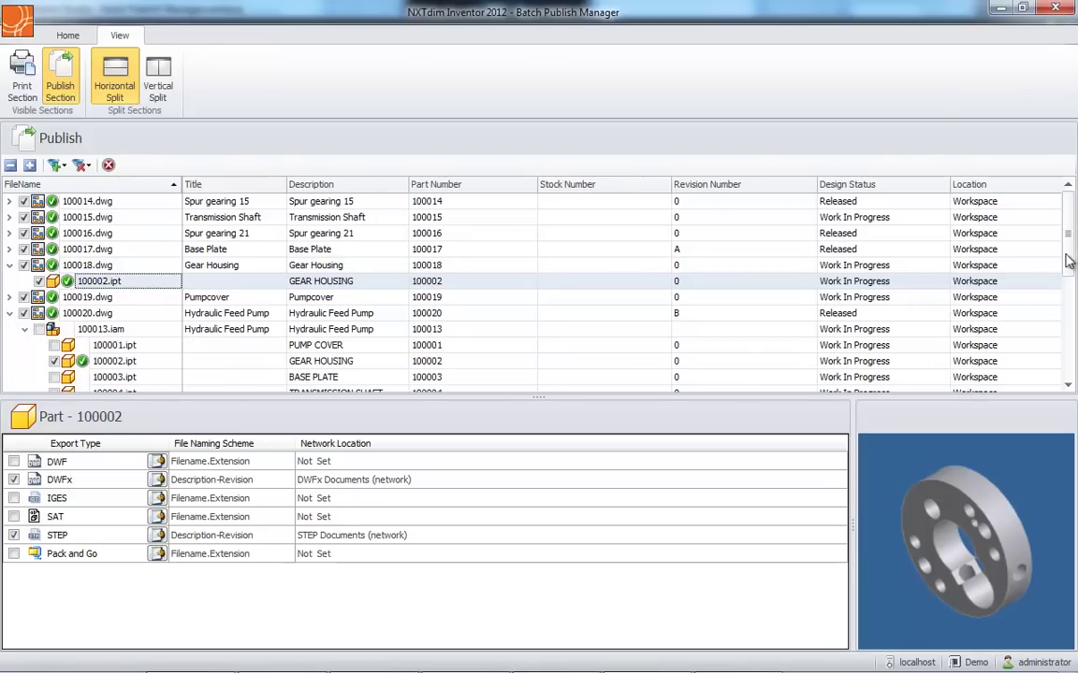
mouse_move(1071, 243)
left_mouse_down()
mouse_move(1076, 339)
mouse_move(1068, 281)
left_mouse_up()
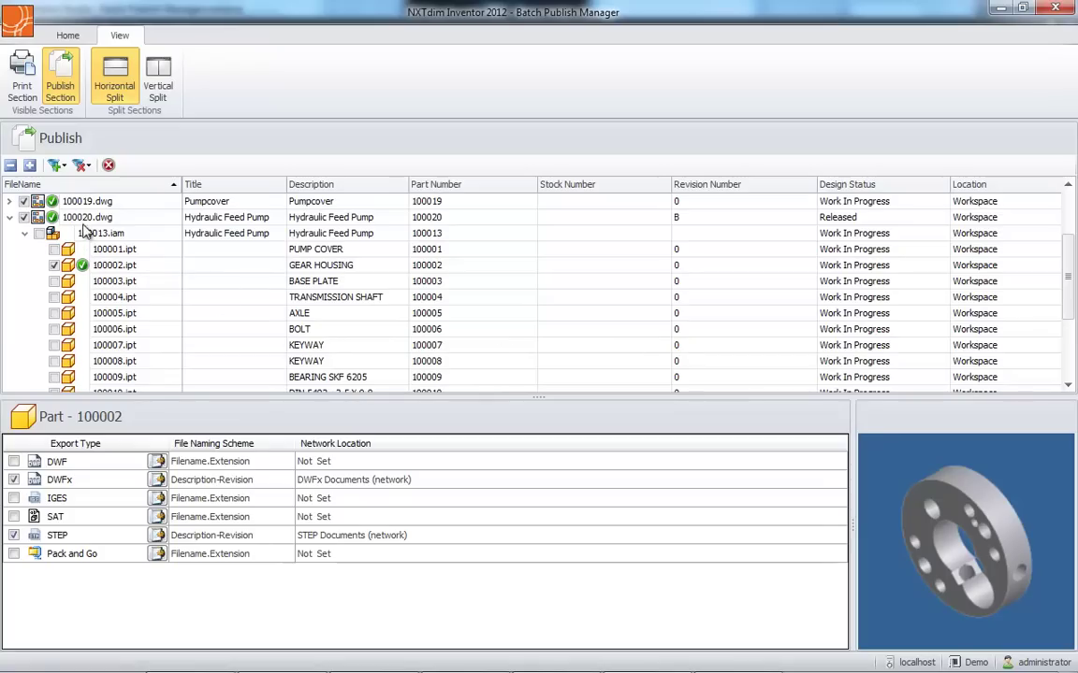
Enable all files under drawing 100020, then disable all parts of assembly 100013.iam
left_click(87, 218)
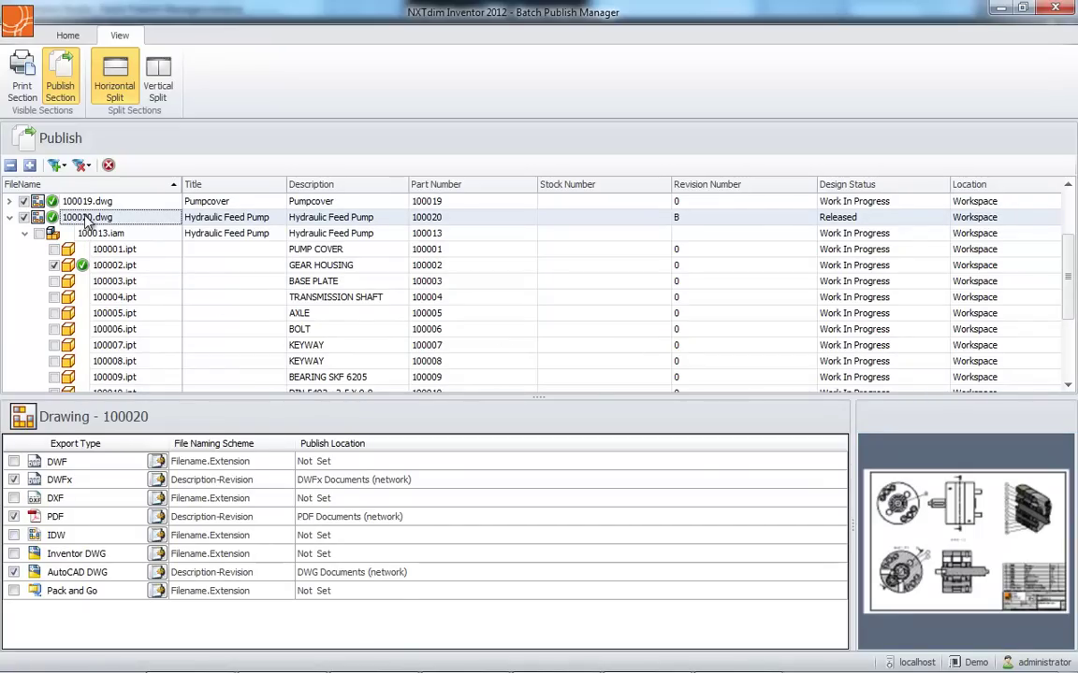
right_click(87, 219)
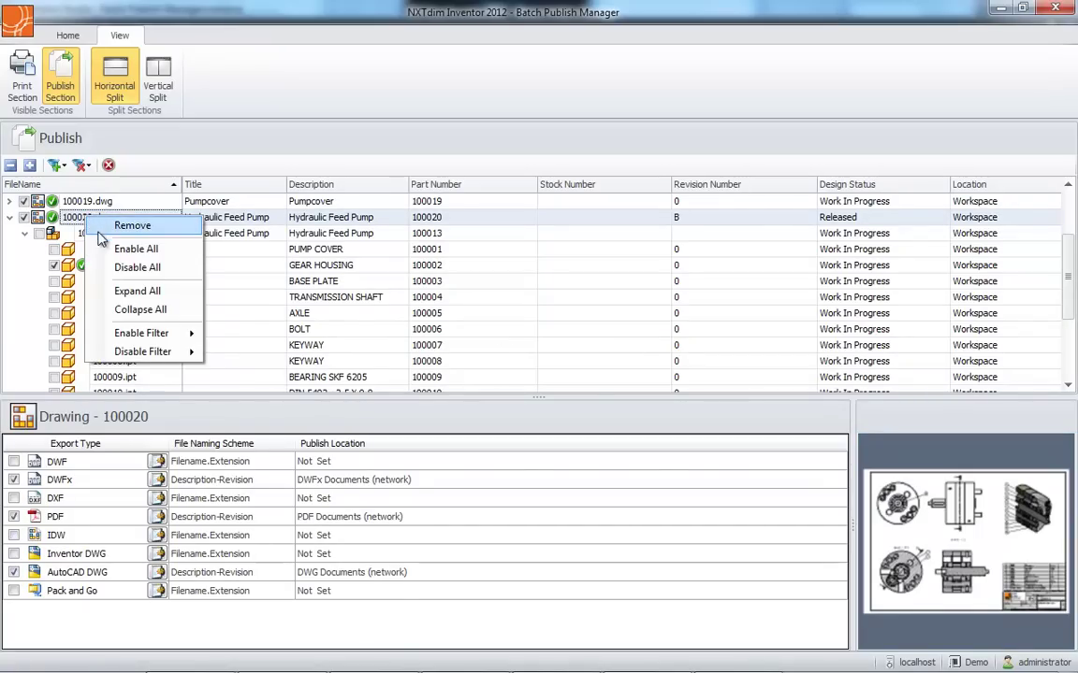
left_click(136, 249)
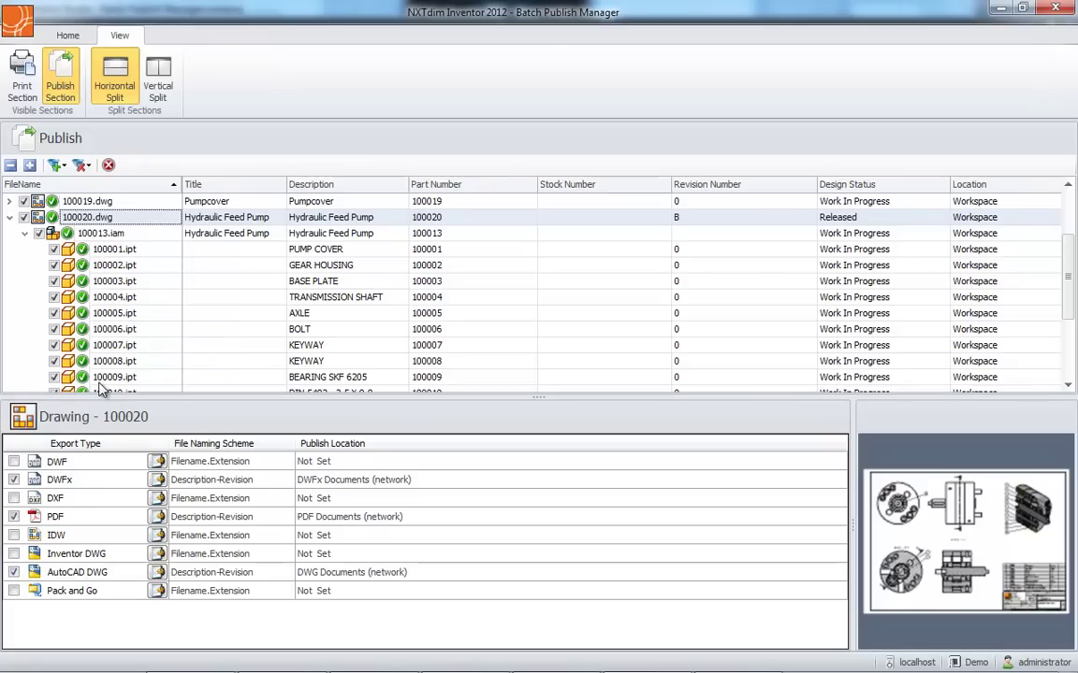
right_click(90, 236)
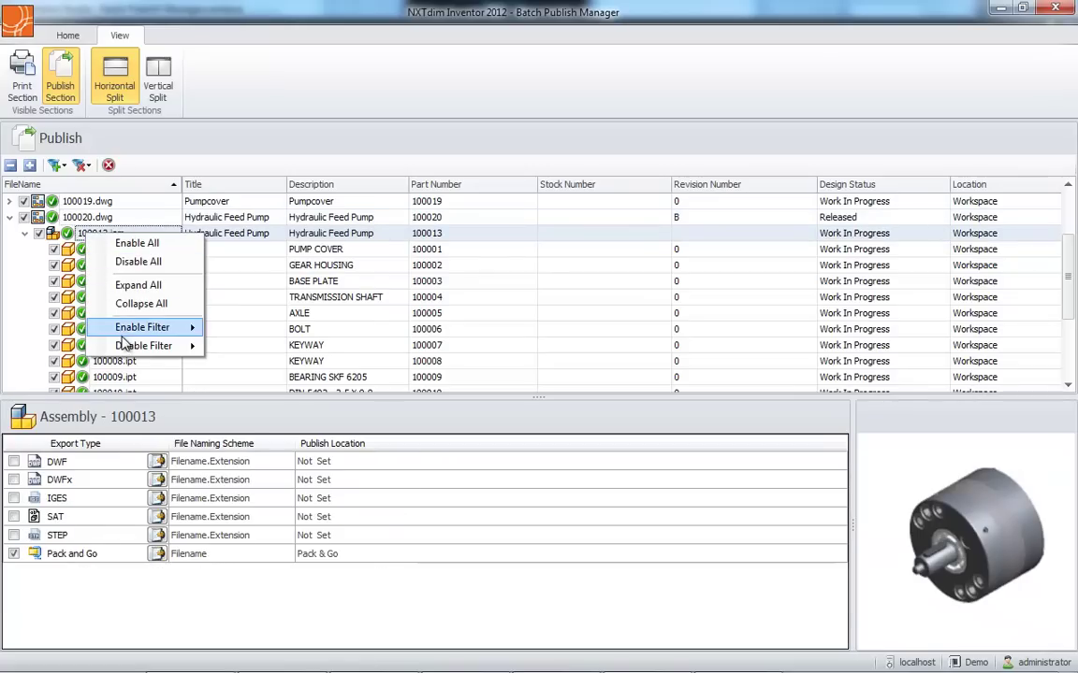
left_click(126, 263)
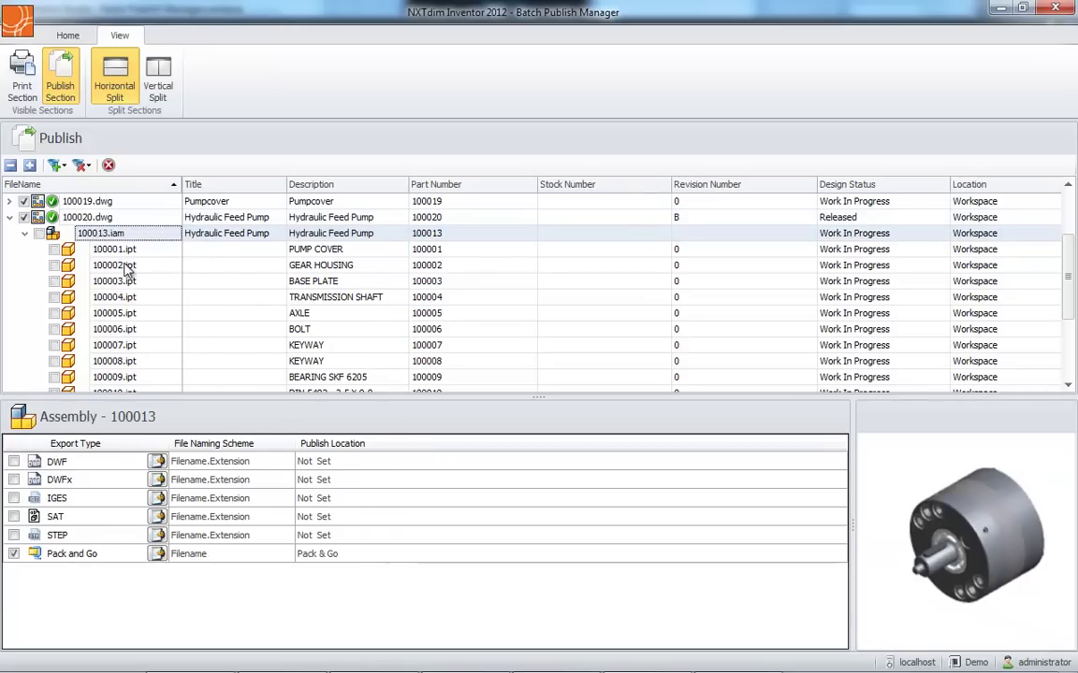
right_click(102, 236)
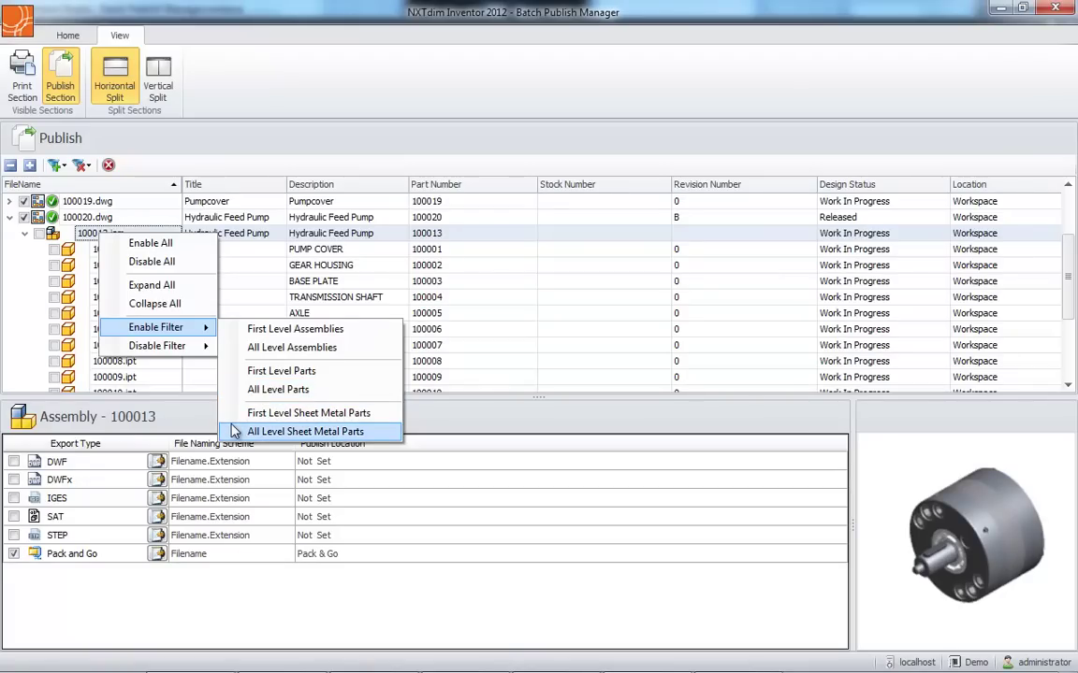
Collapse drawings 100020 and 100018 so only the nine drawings are listed
left_click(10, 218)
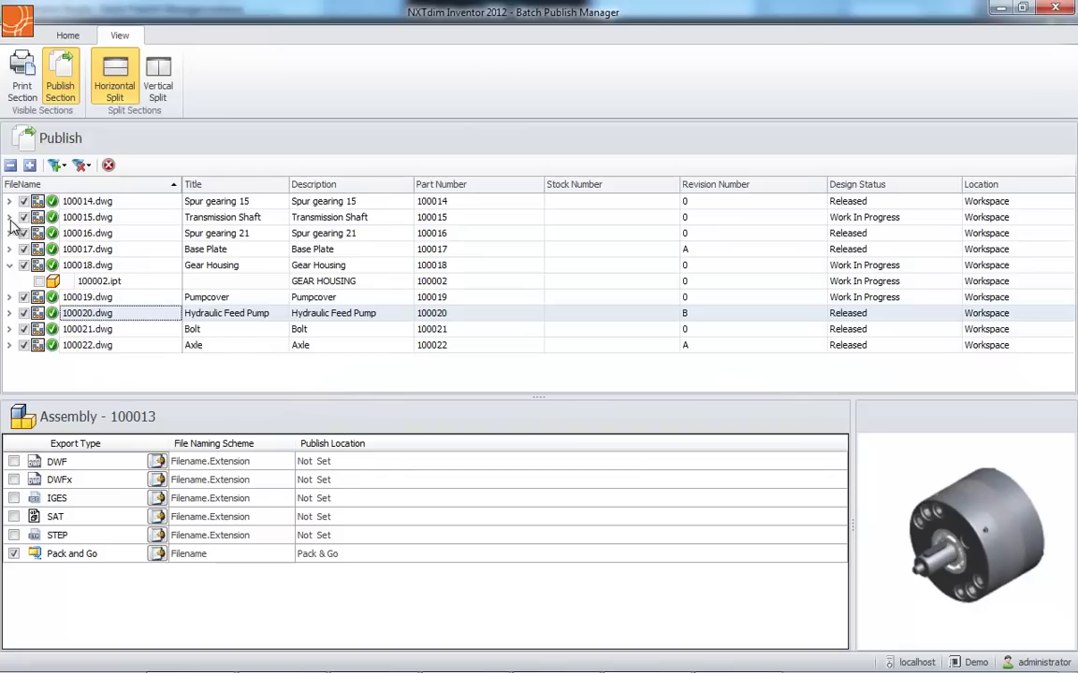
left_click(85, 282)
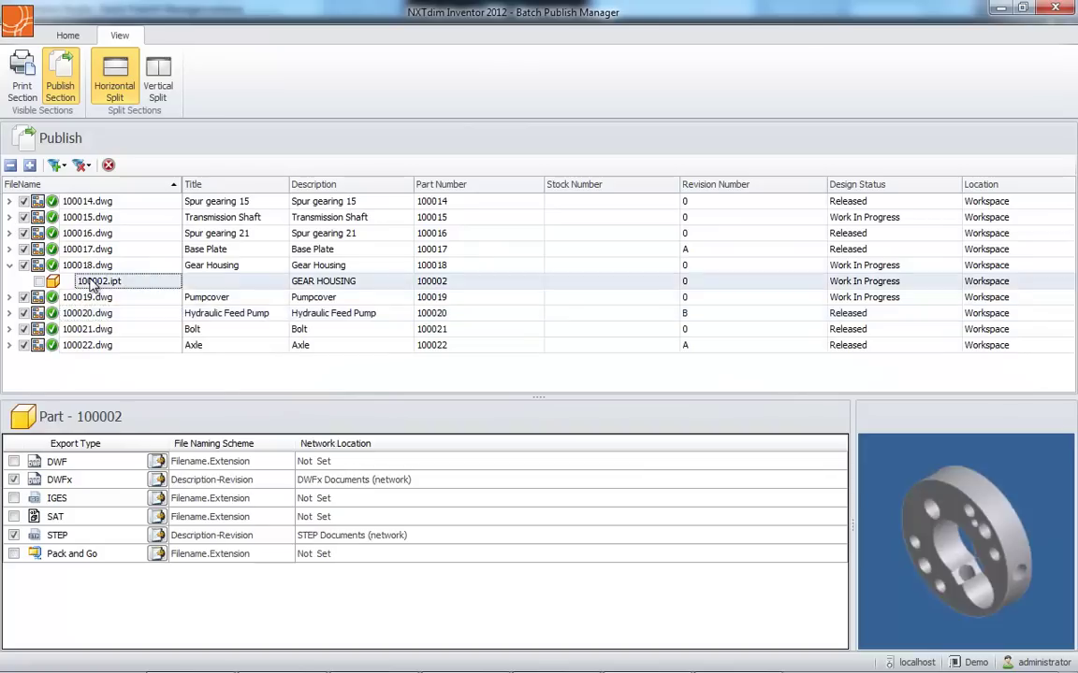
left_click(10, 265)
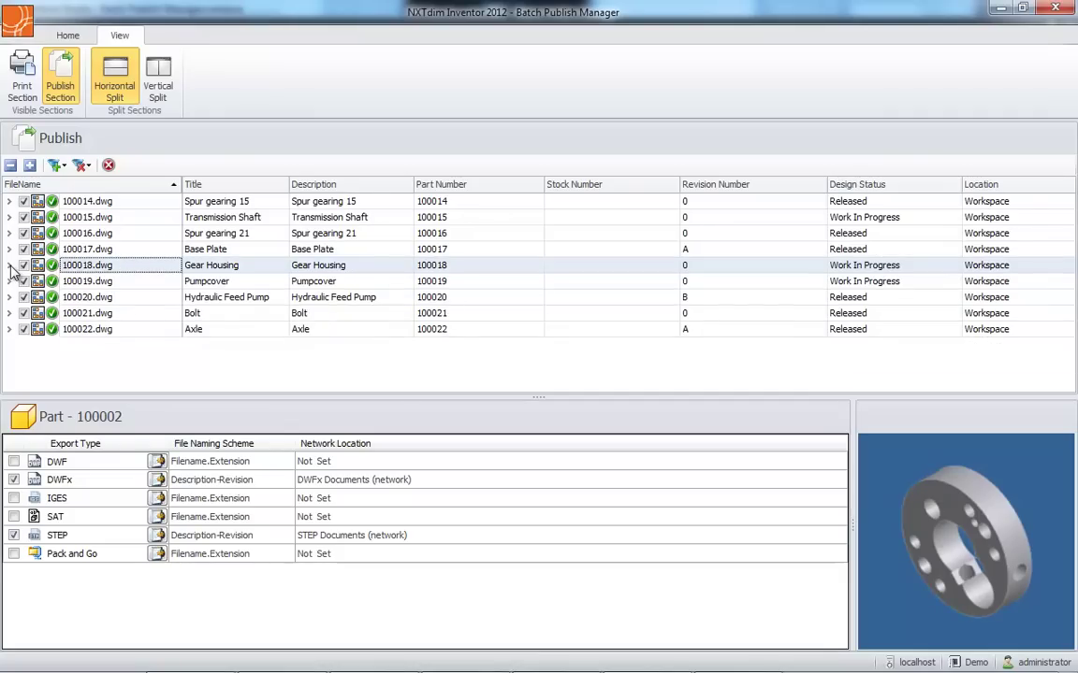
key("Down")
key("Down")
left_click(67, 35)
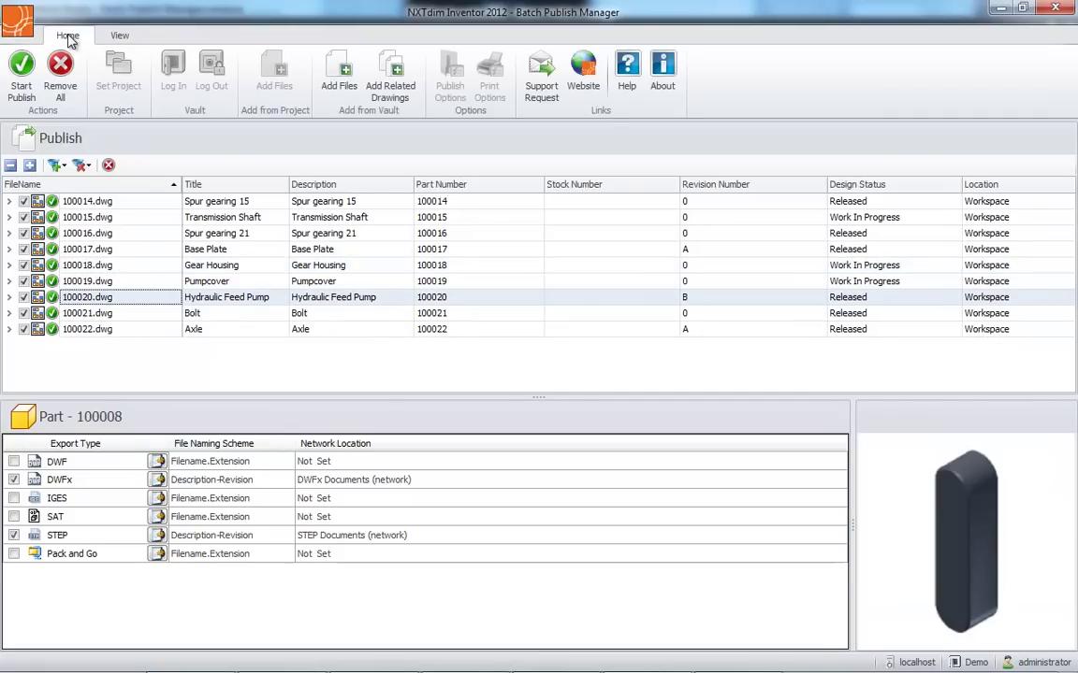
Add STAIRWAY assembly 100014.iam from the vault's 01 - Stairway project to the publish list
left_click(337, 77)
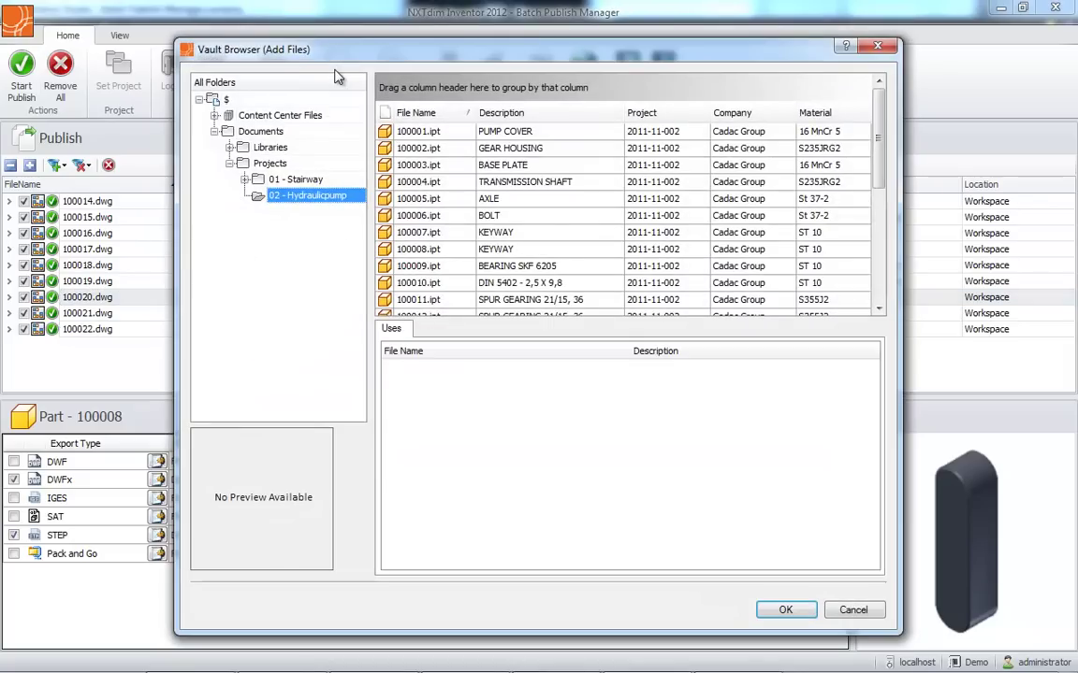
left_click(307, 182)
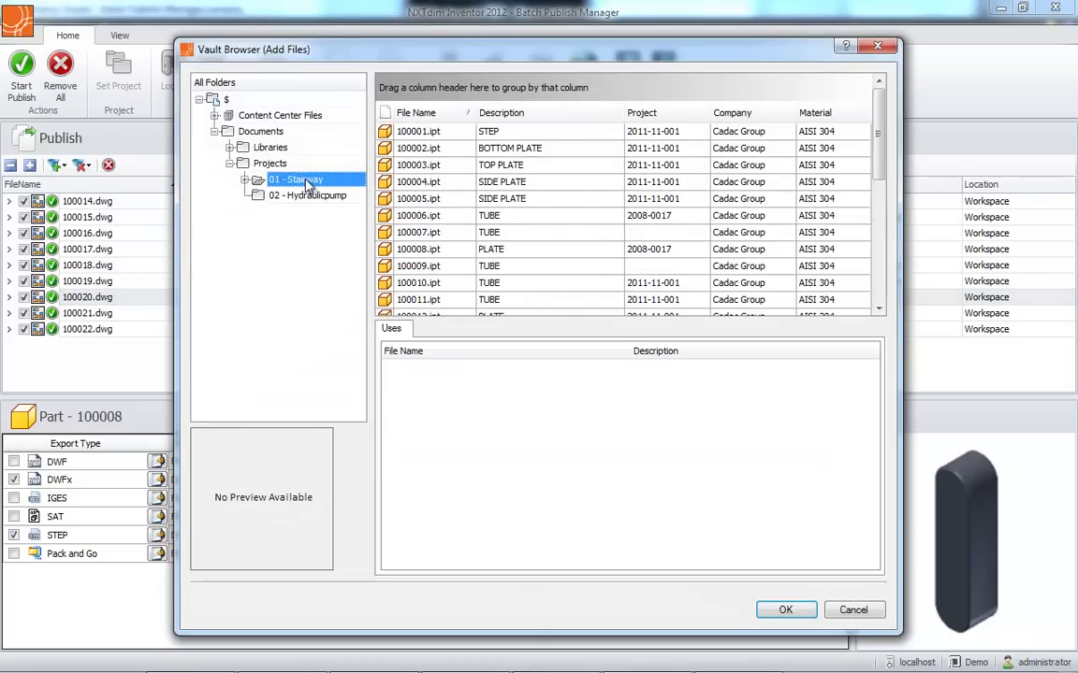
scroll(880, 159, "down", 2)
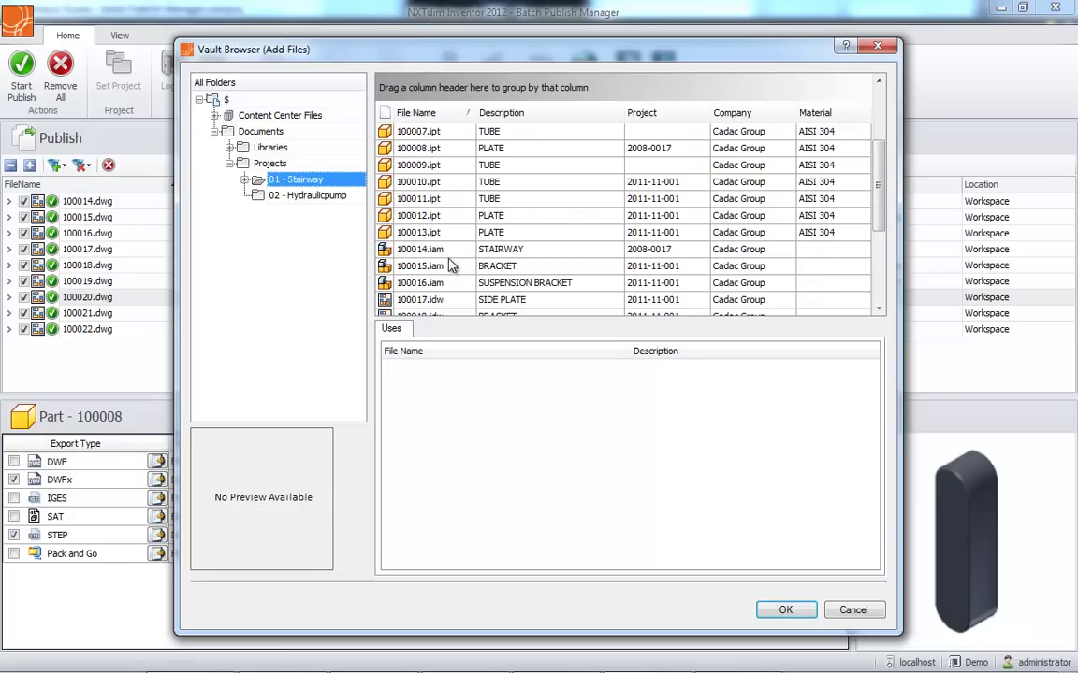
left_click(441, 250)
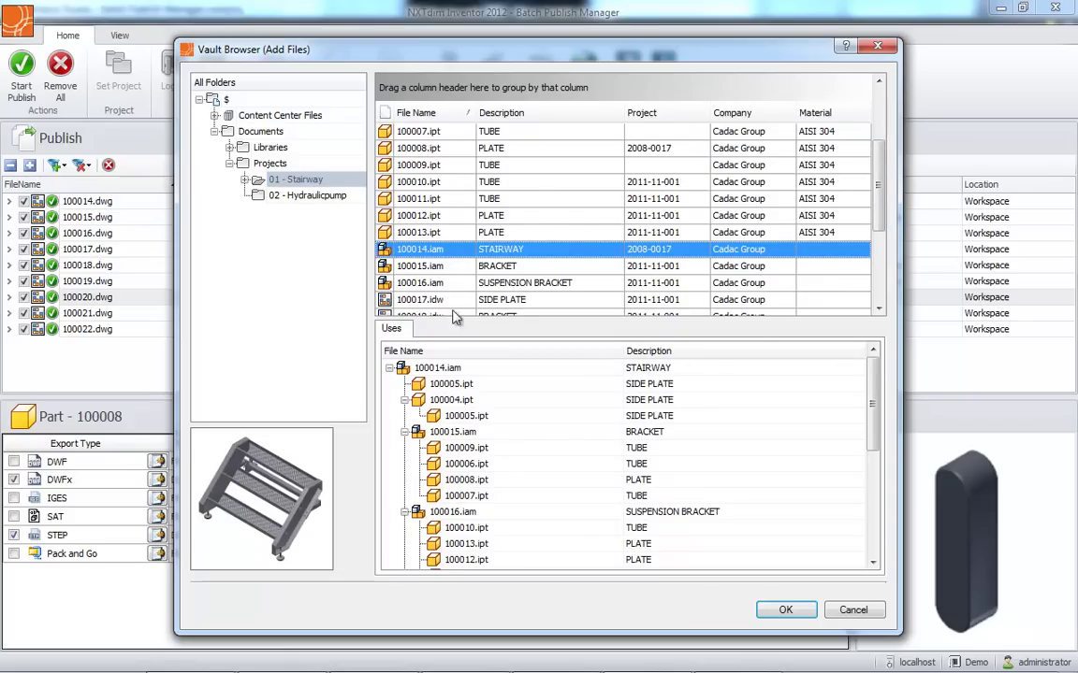
left_click(788, 610)
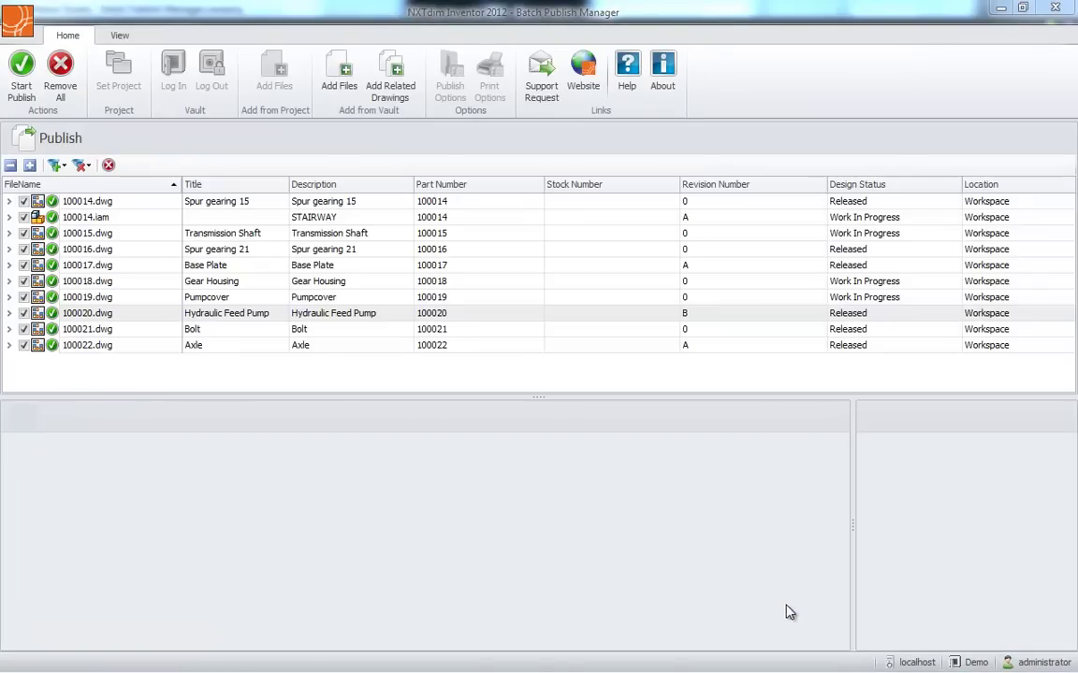
Expand STAIRWAY 100014.iam and its suspension bracket subassembly 100016.iam to show their parts
left_click(75, 217)
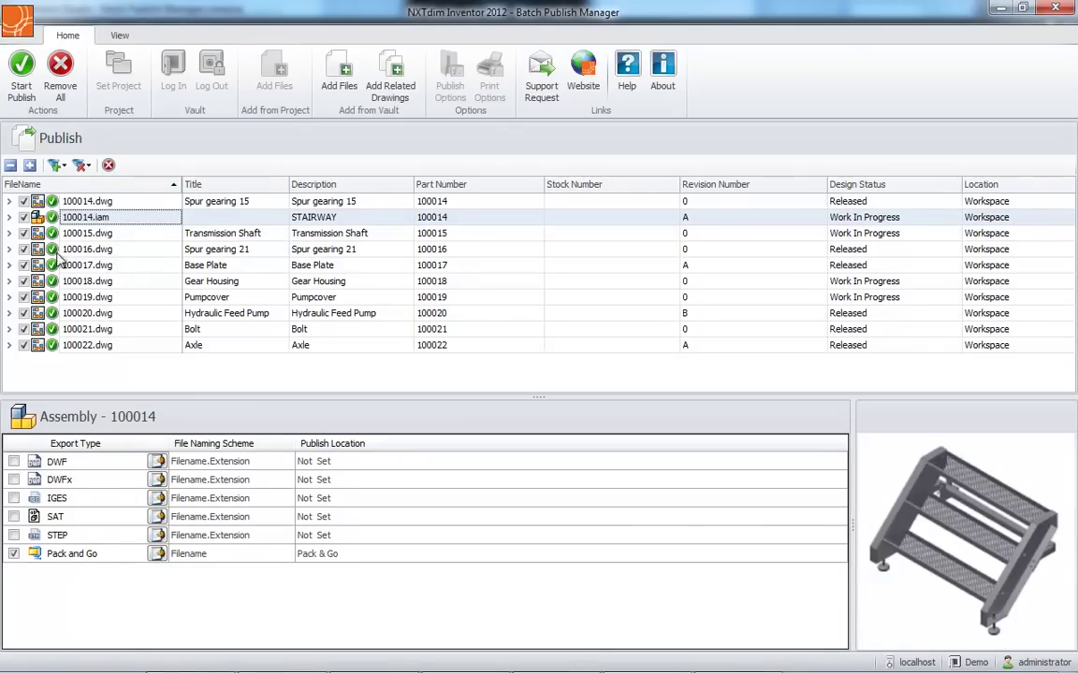
left_click(10, 218)
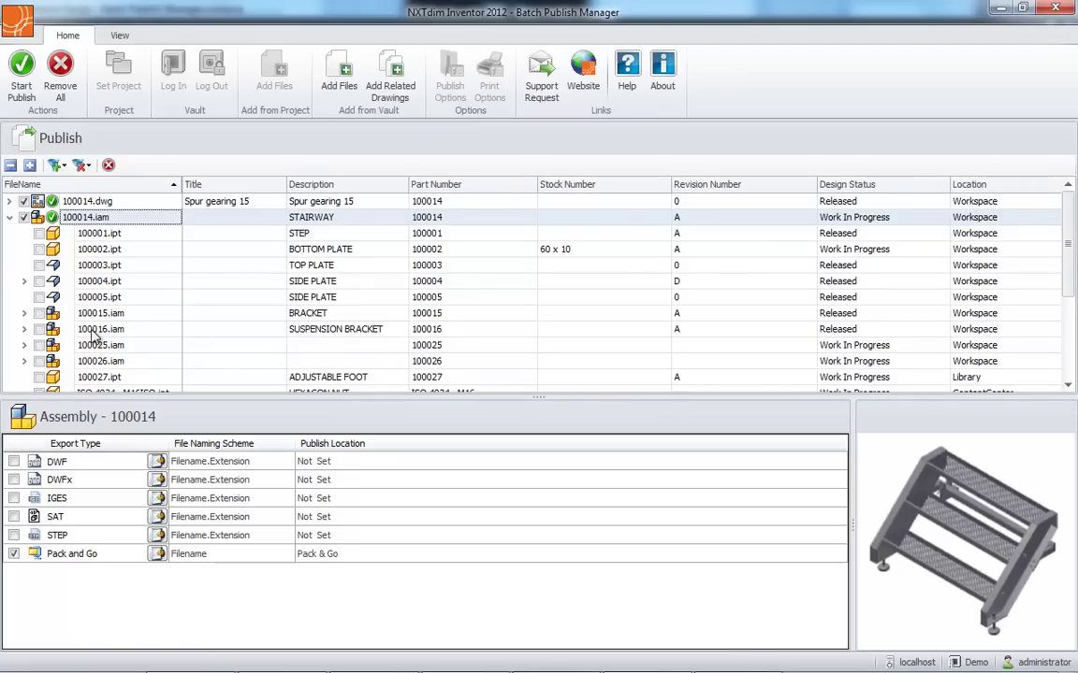
left_click(25, 329)
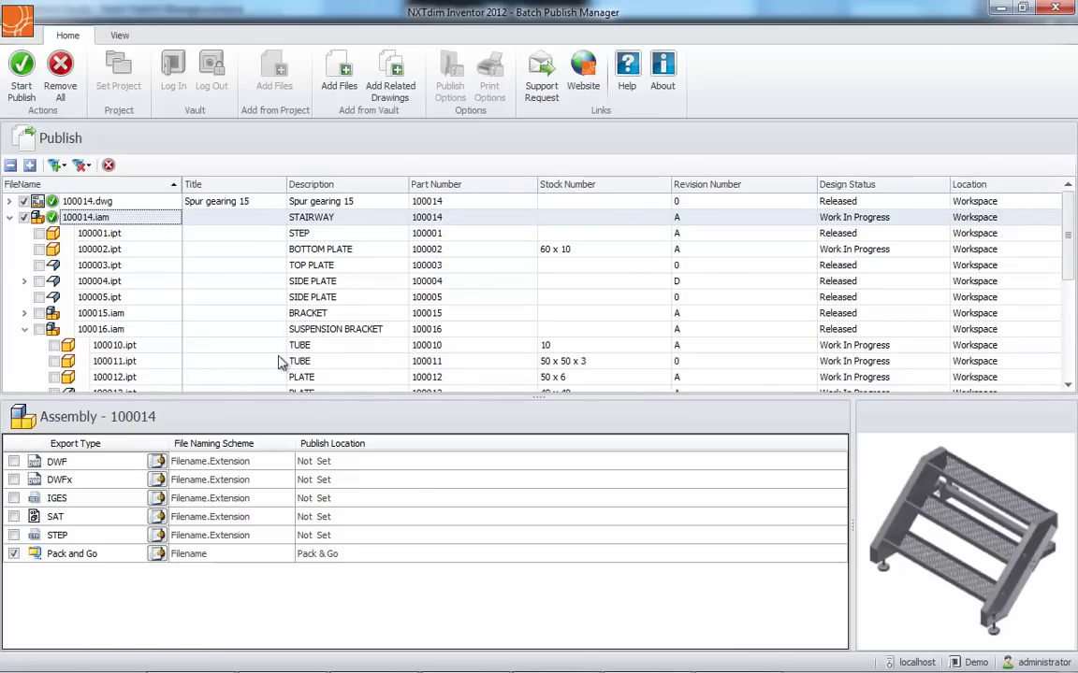
left_click_drag(1067, 240, 1072, 251)
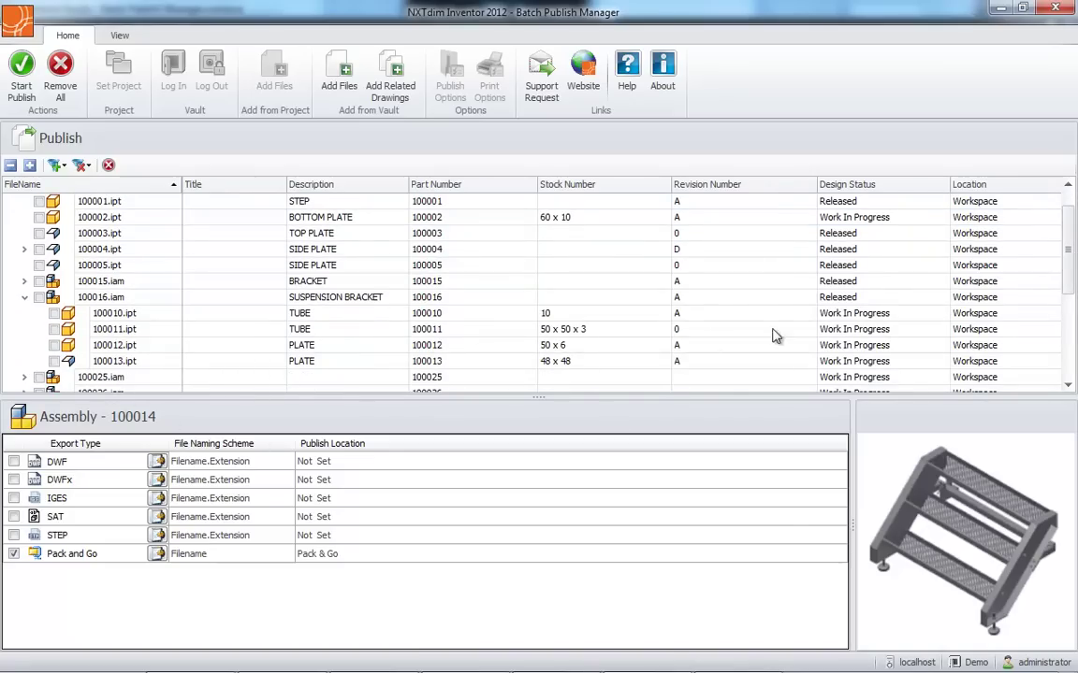
left_click_drag(1071, 292, 1072, 264)
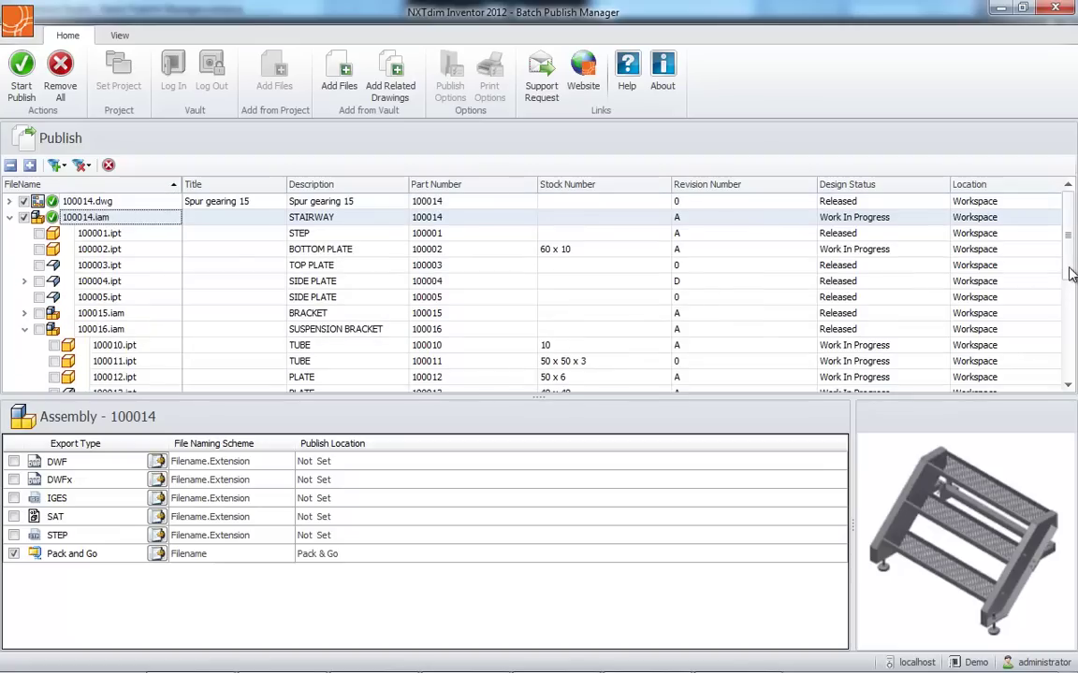
Enable All Level Sheet Metal Parts under 100014.iam and view plate 100013's export settings
right_click(79, 224)
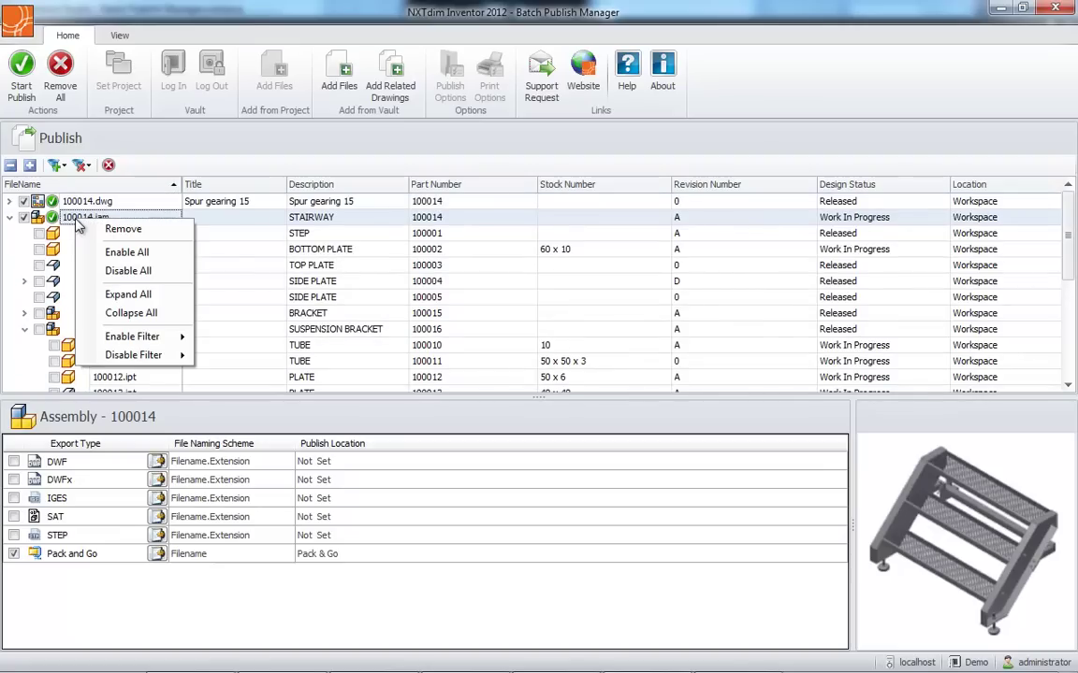
mouse_move(132, 336)
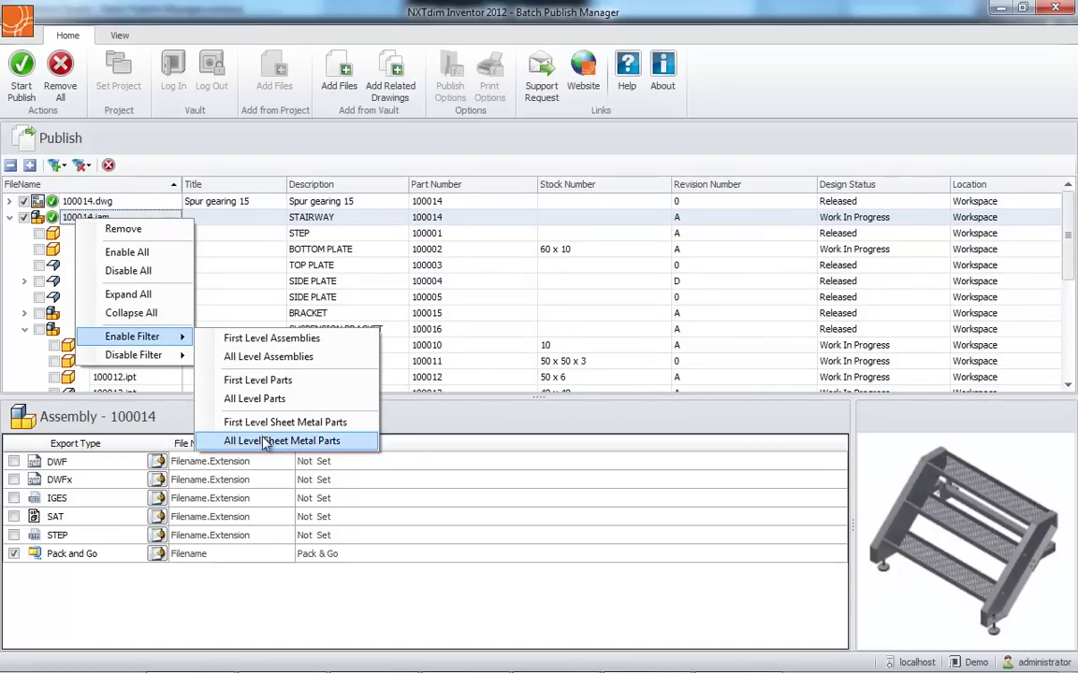
left_click(357, 452)
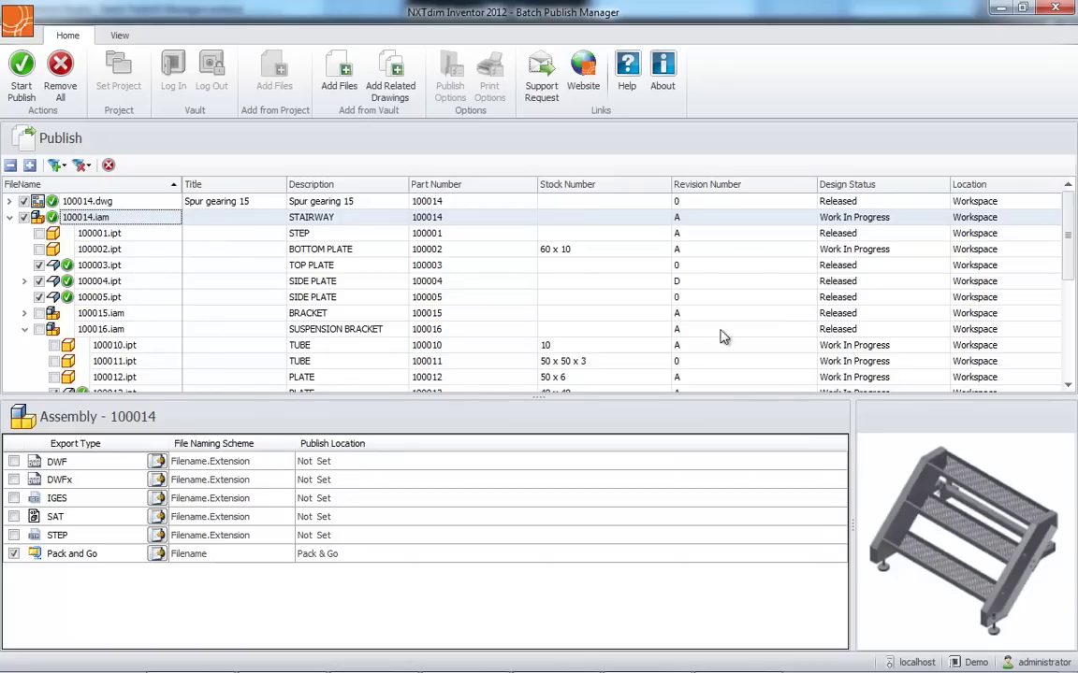
scroll(1067, 290, "down", 1)
scroll(1074, 297, "down", 1)
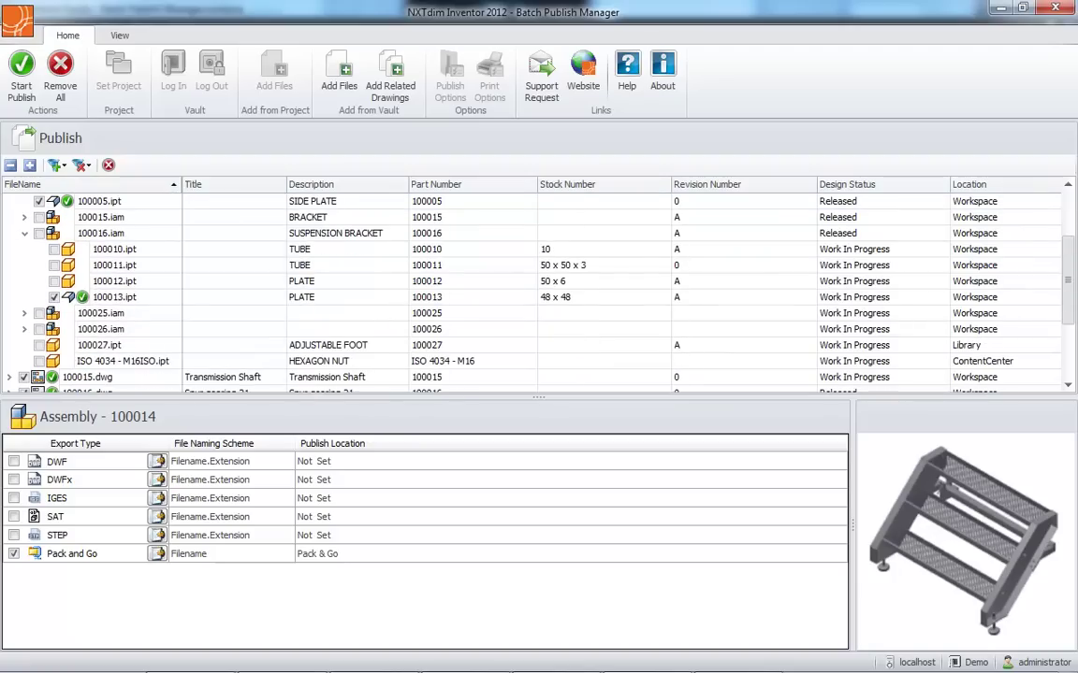
left_click(130, 300)
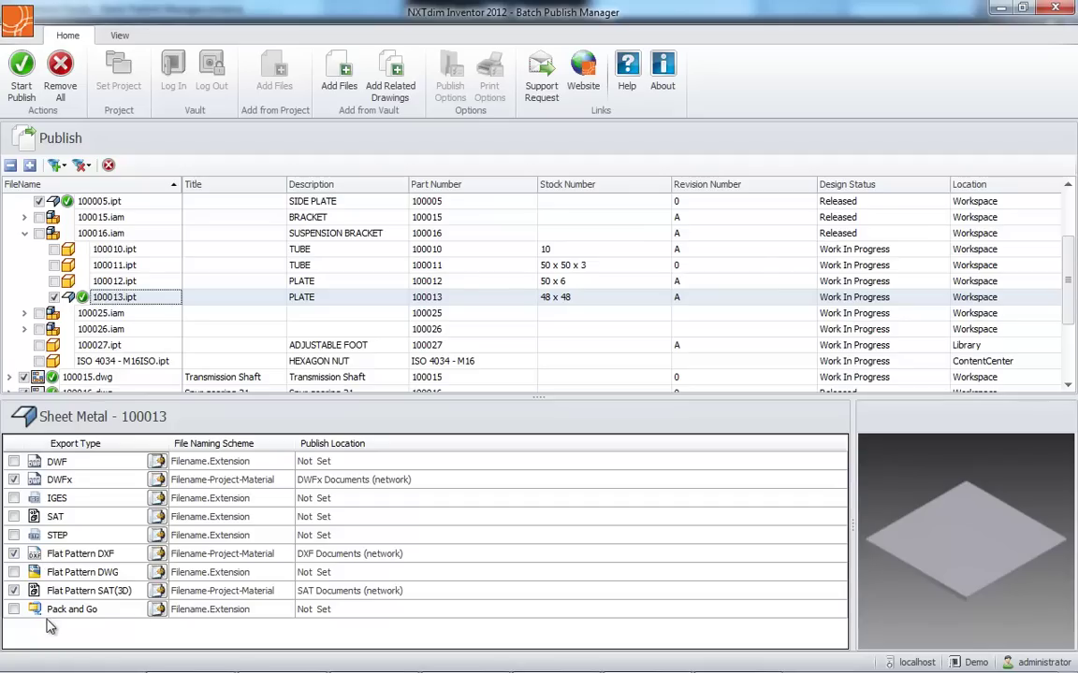
Have plate 100013 export SAT and STEP to network folders and DWFx to DWFx Documents (local)
left_click(14, 536)
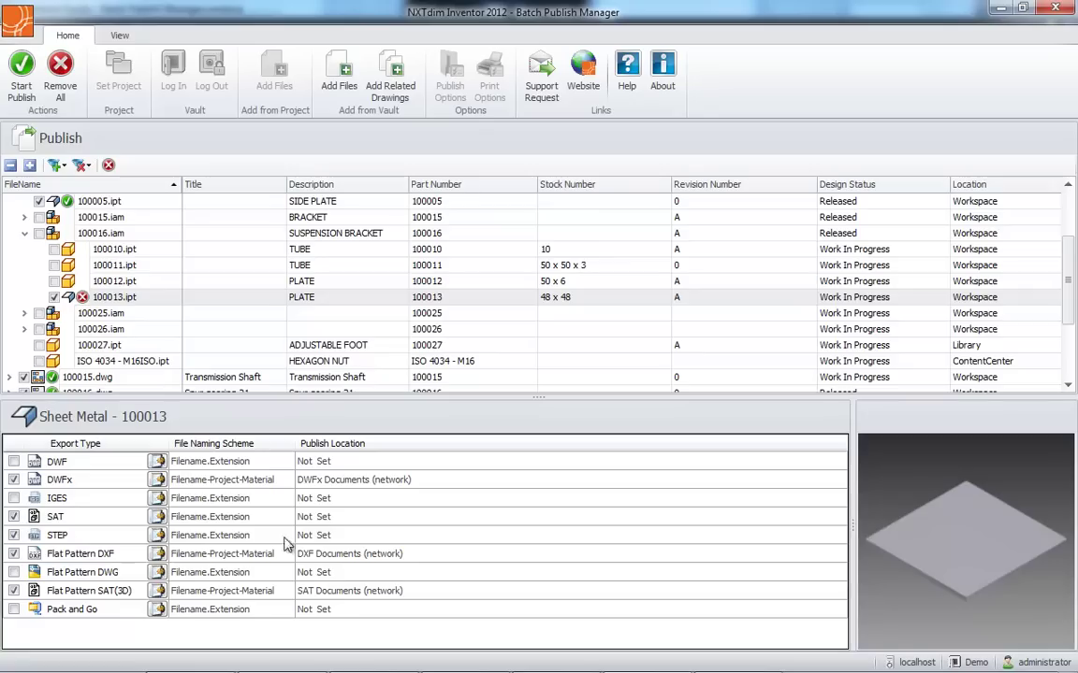
left_click(348, 537)
left_click(348, 540)
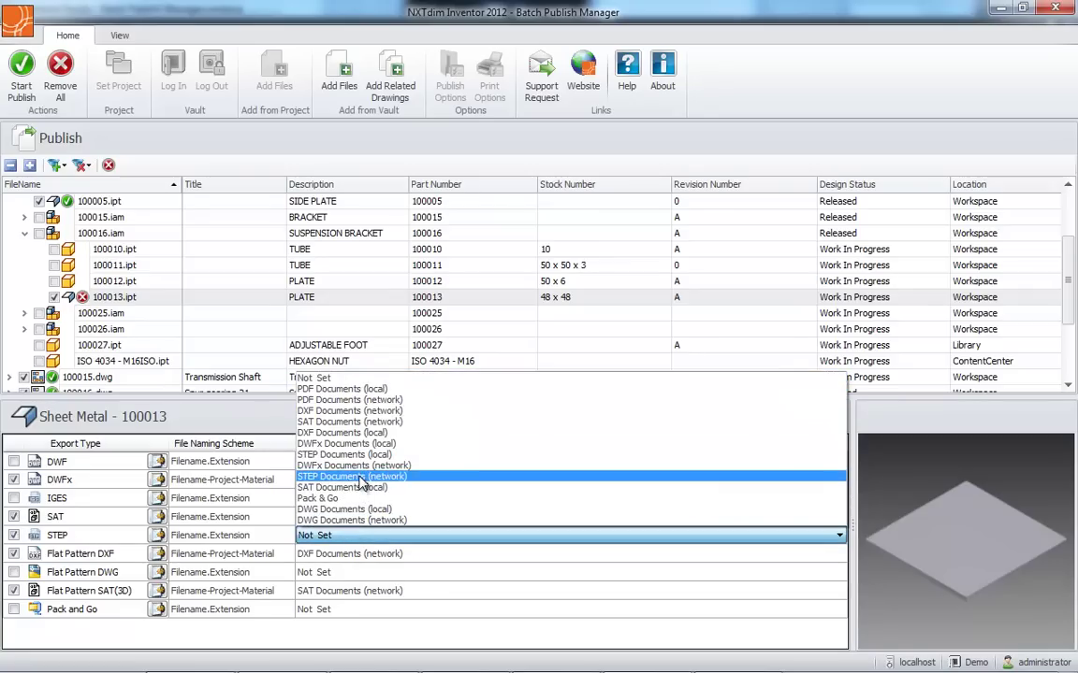
left_click(360, 477)
left_click(346, 517)
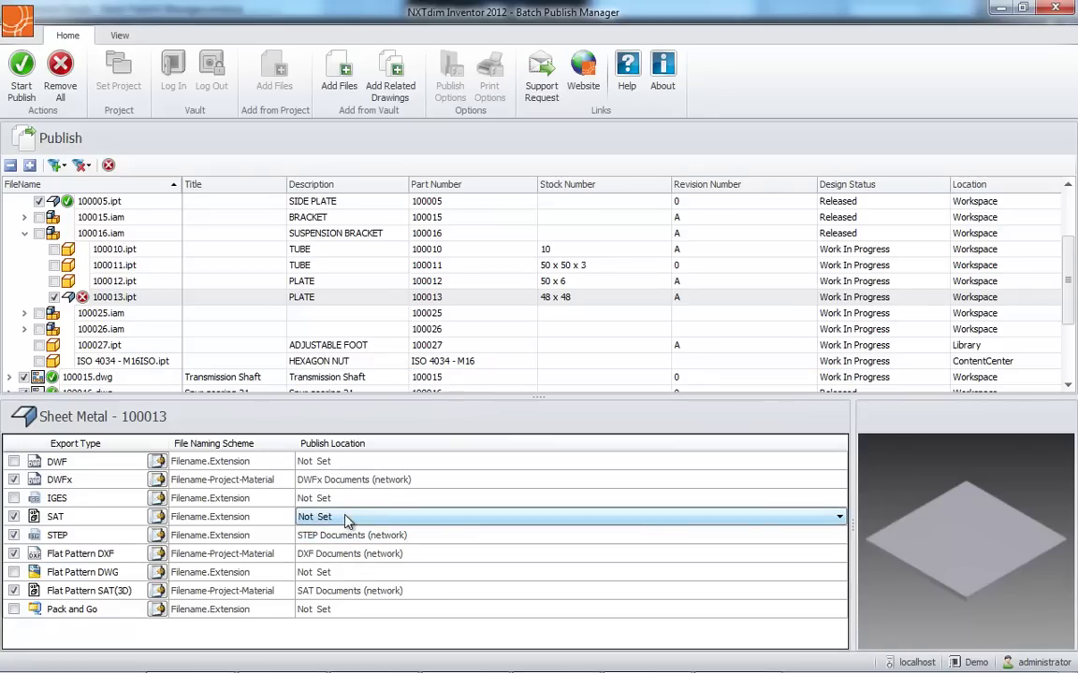
left_click(346, 519)
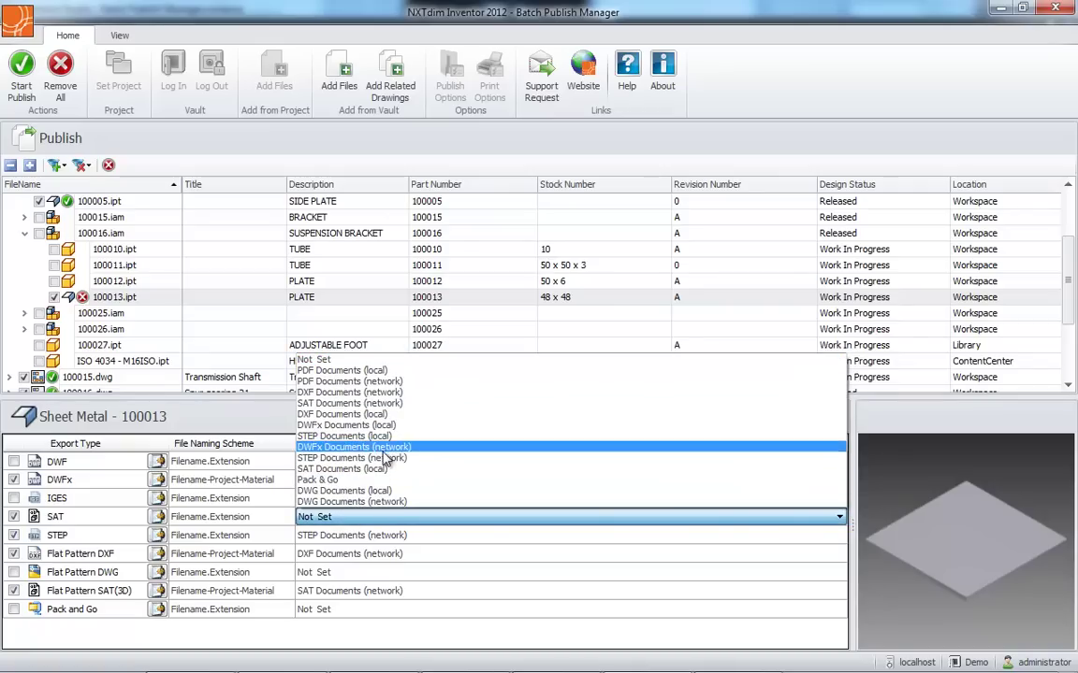
left_click(376, 406)
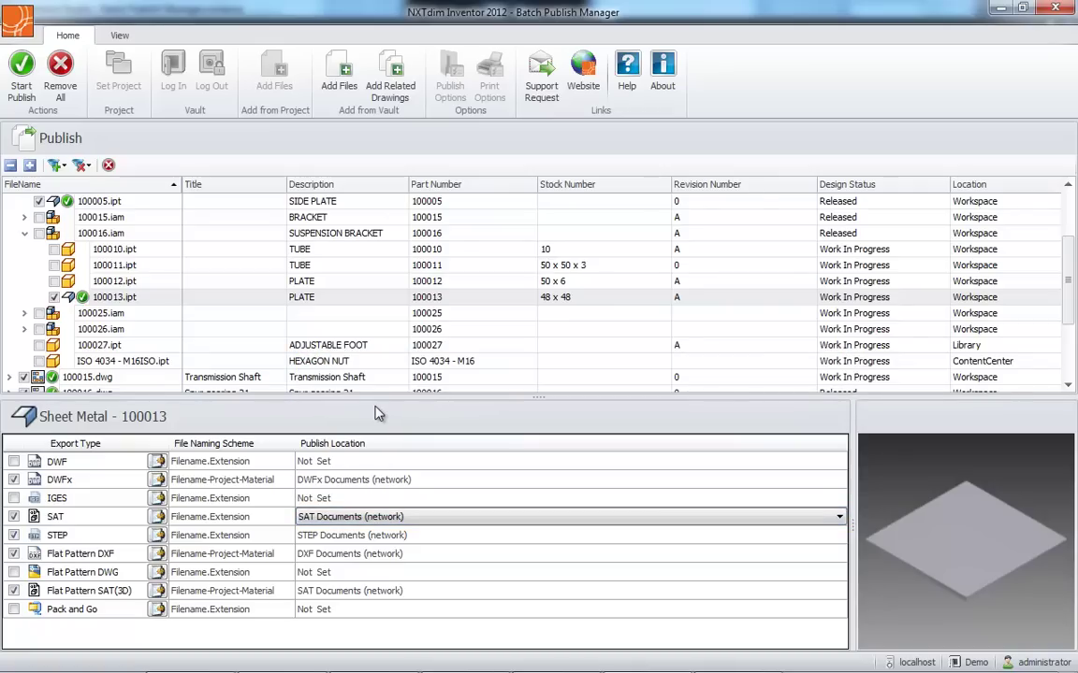
left_click(351, 482)
left_click(362, 481)
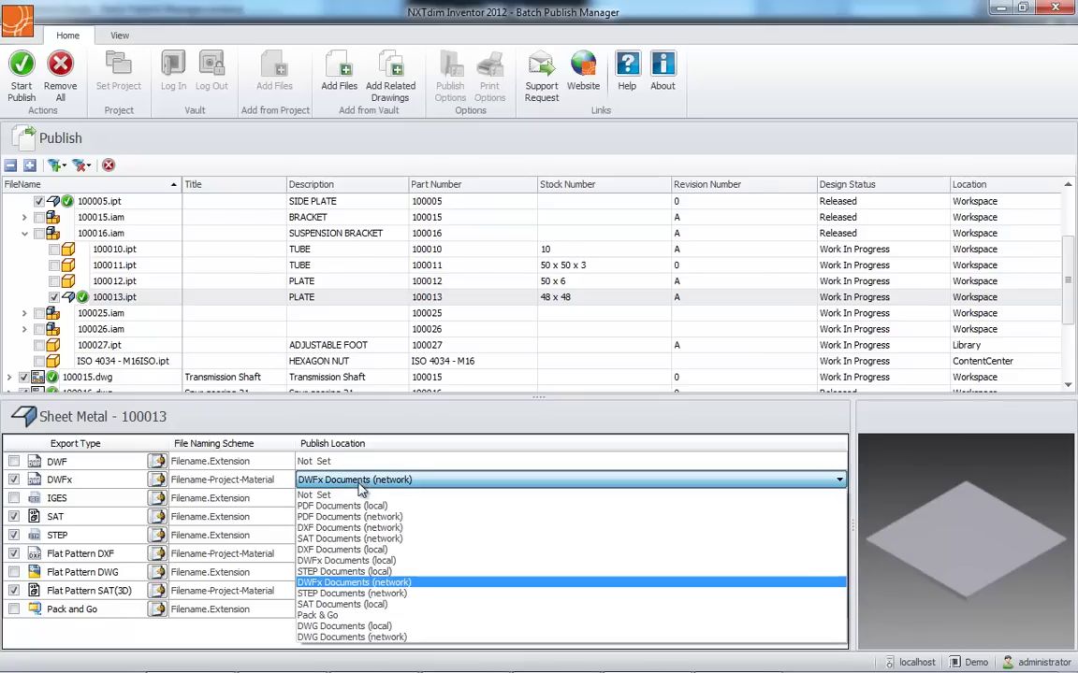
left_click(361, 563)
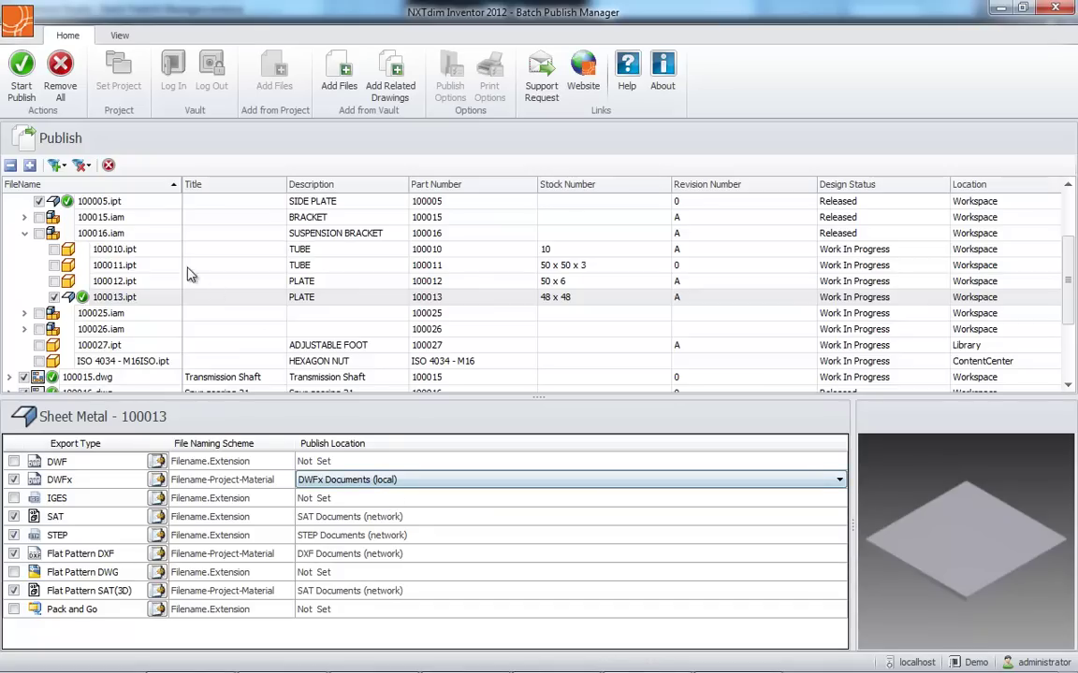
Collapse the publish list to its ten top-level entries, leaving the file filter unchanged
left_click(11, 167)
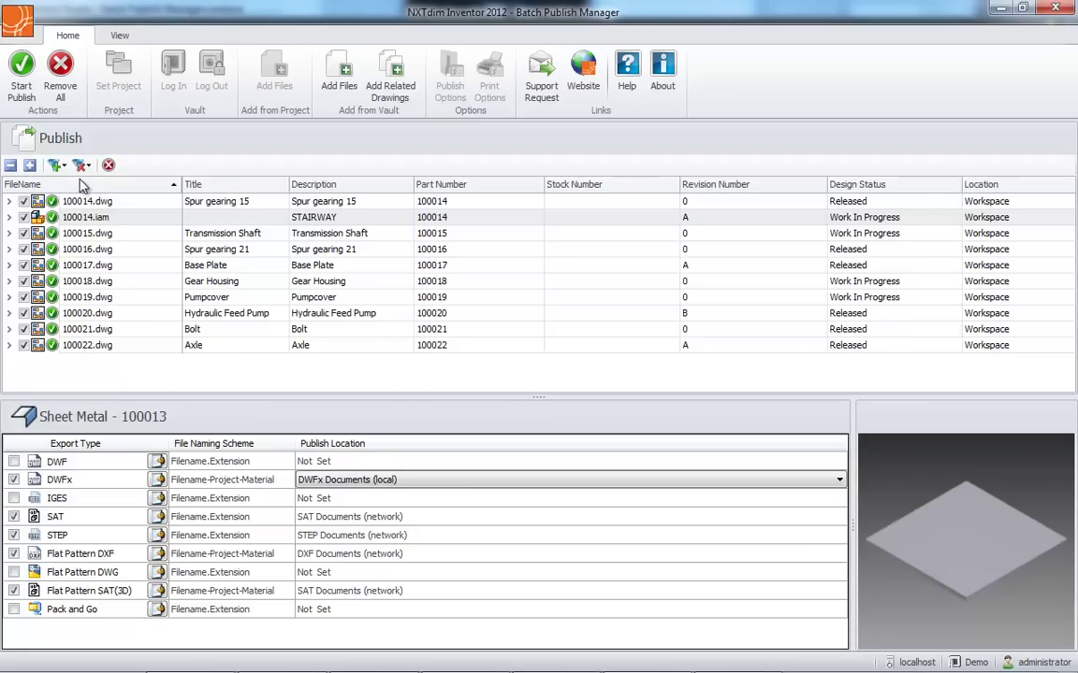
left_click(88, 168)
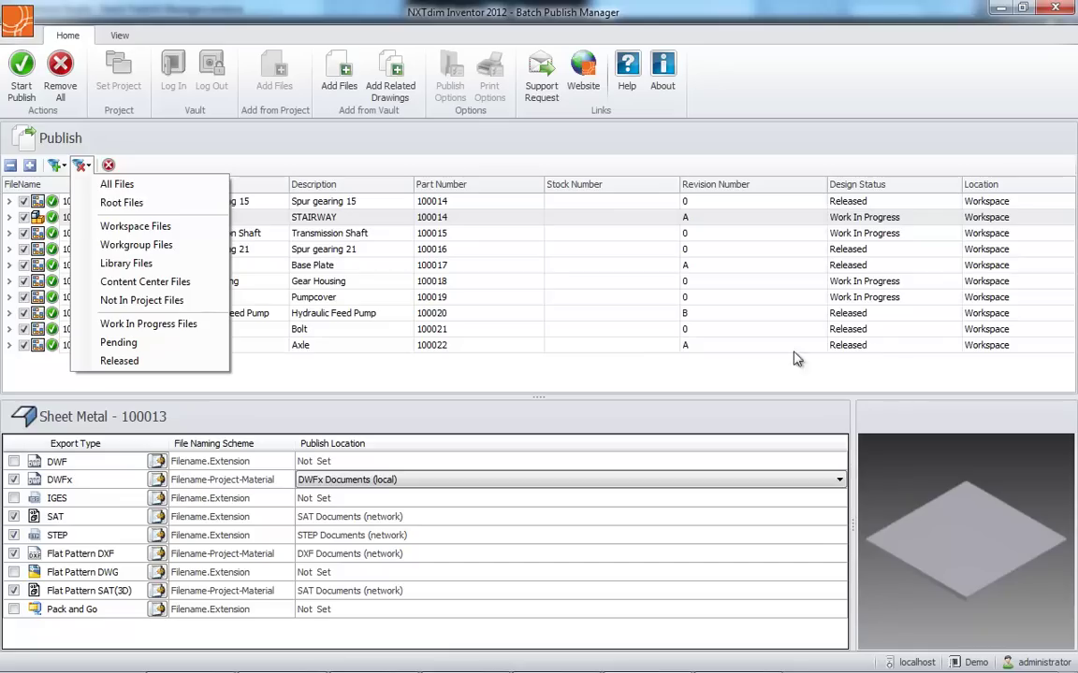
left_click(170, 171)
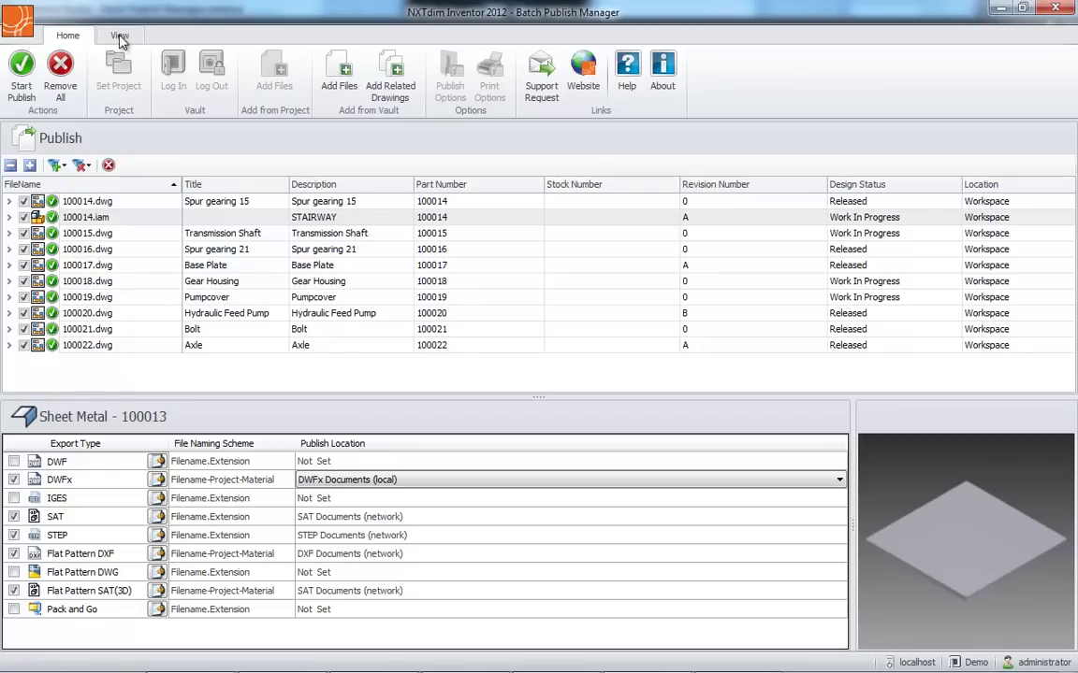
left_click(120, 37)
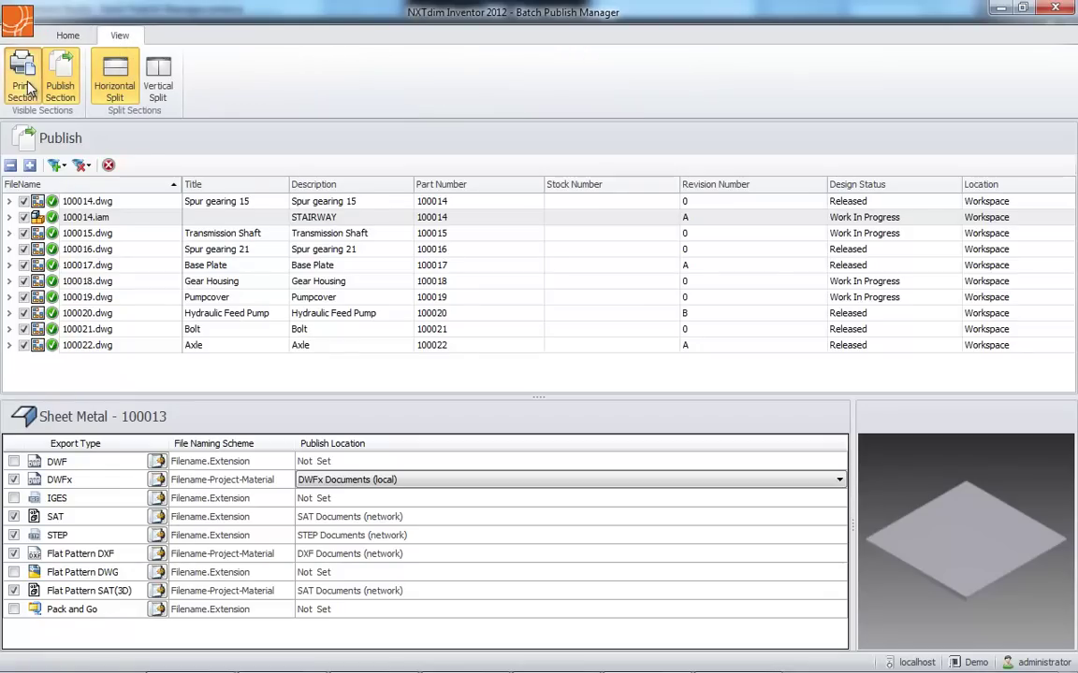
Show the Print Section and start publishing all ten listed files
left_click(26, 86)
left_click(70, 36)
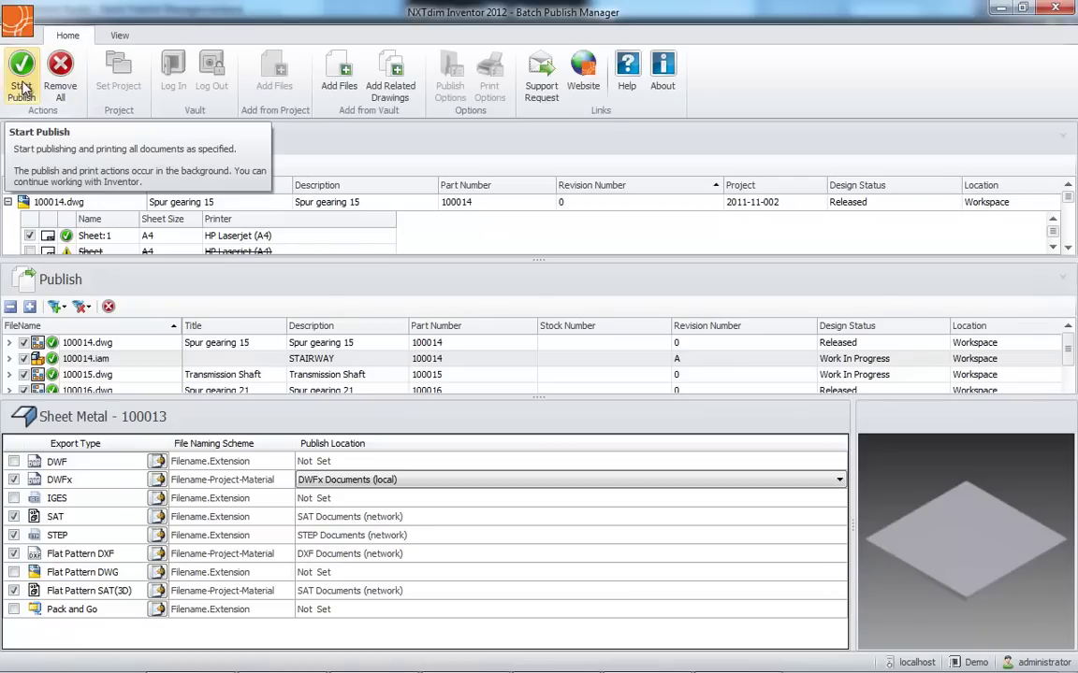
left_click(23, 87)
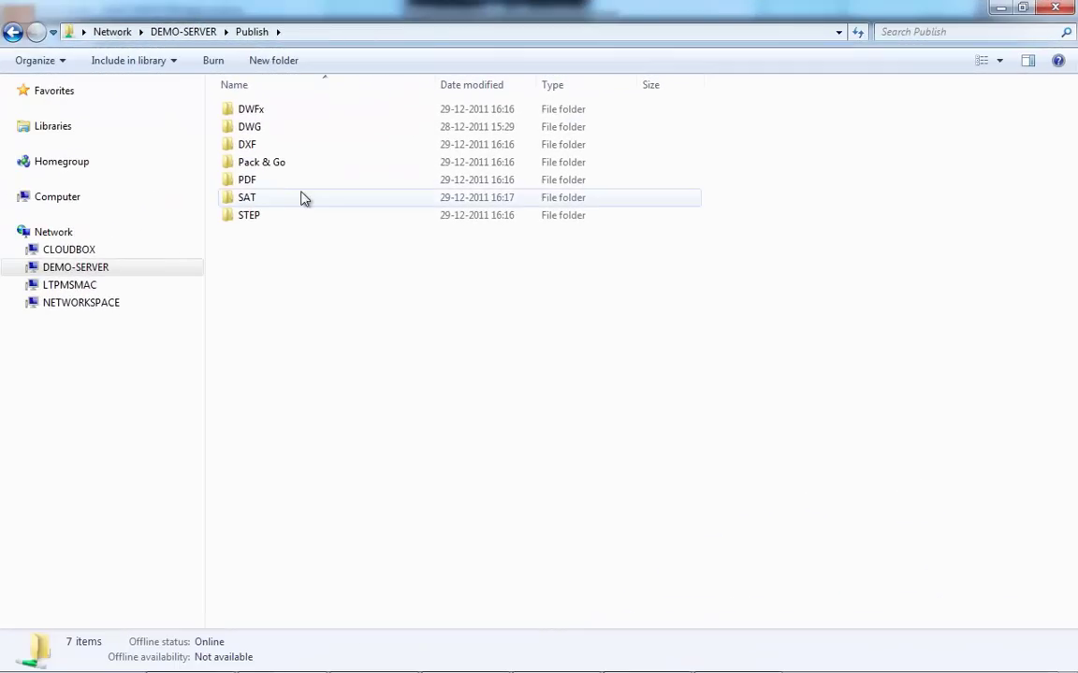
Inspect the PDF, Pack & Go, DWFx and SAT folders in DEMO-SERVER's Publish share
double_click(295, 182)
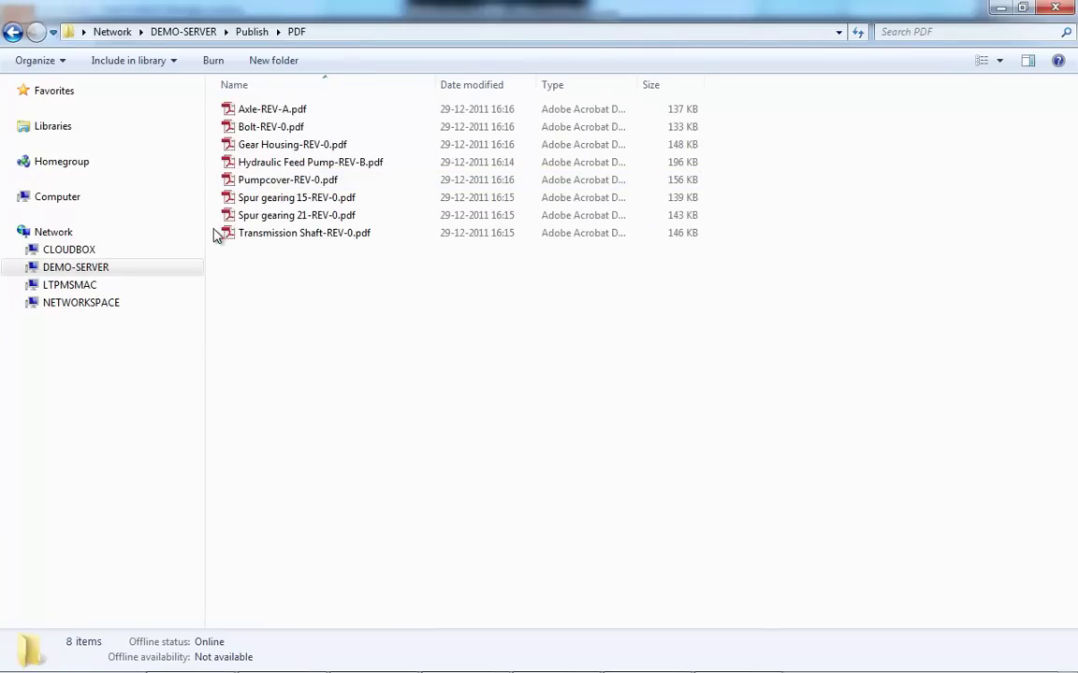
left_click(250, 32)
double_click(256, 165)
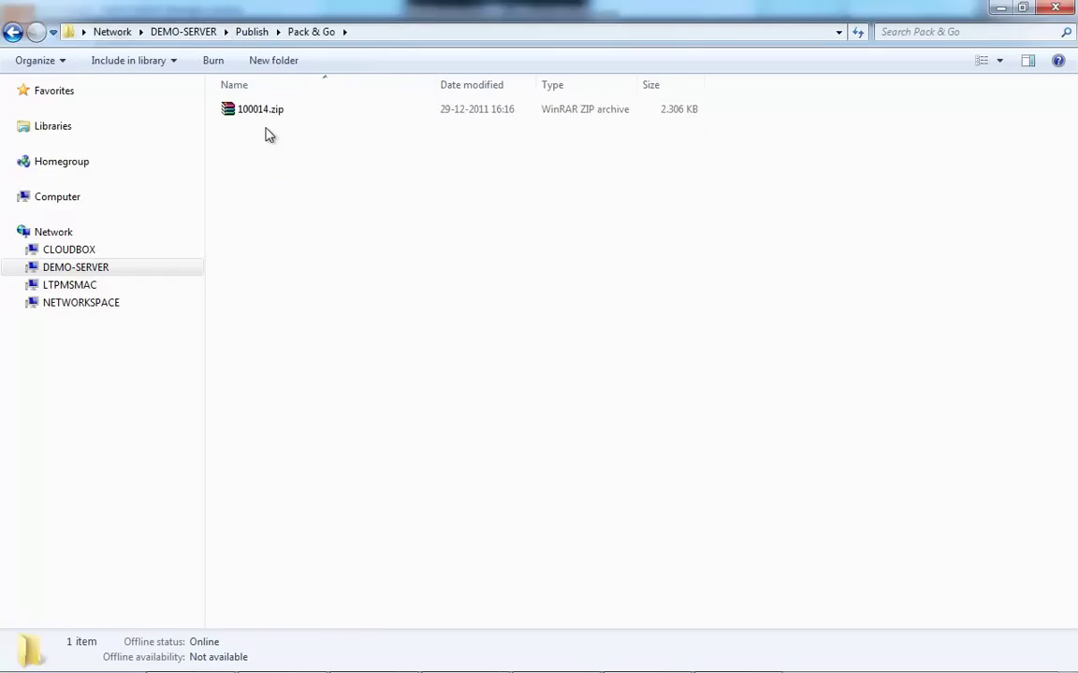
left_click(252, 34)
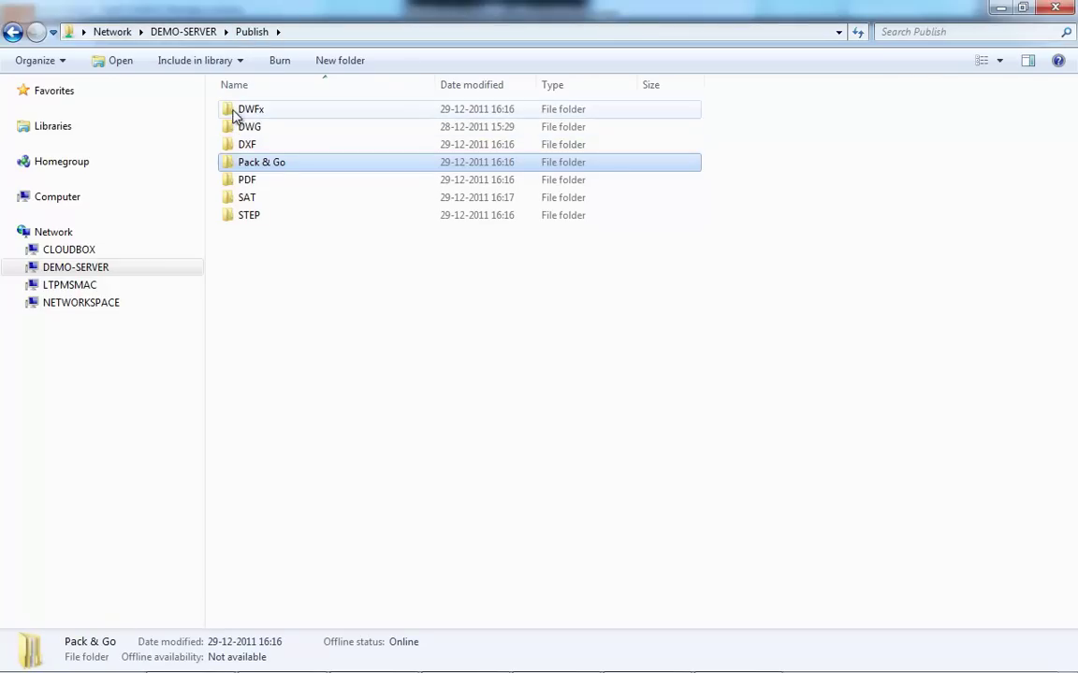
double_click(234, 110)
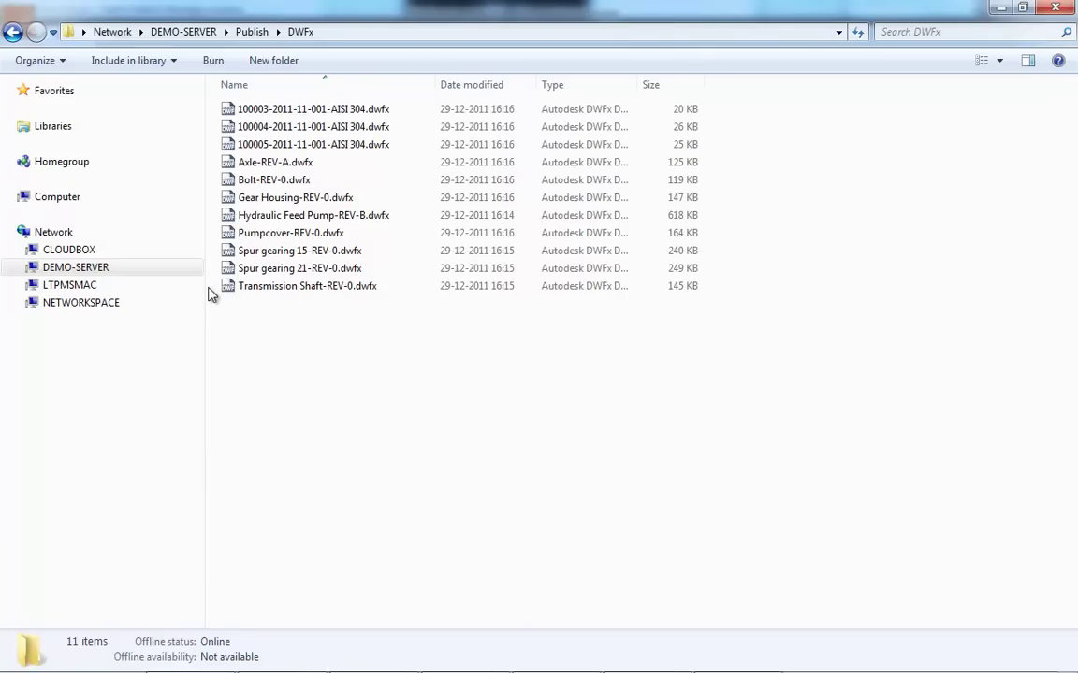
left_click(249, 35)
double_click(239, 200)
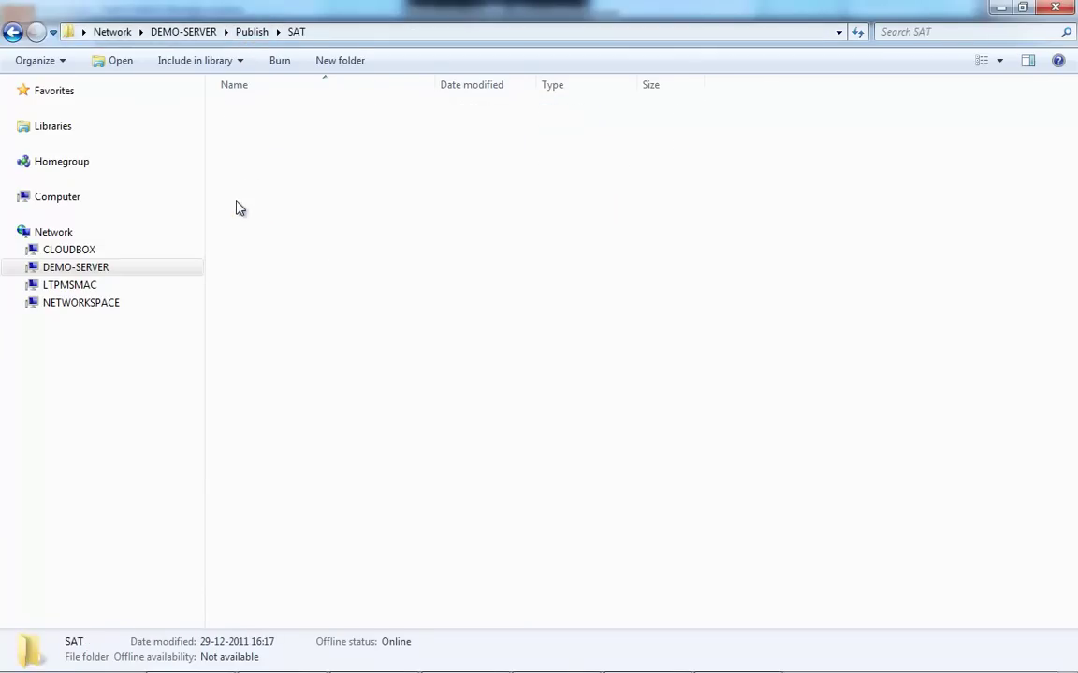